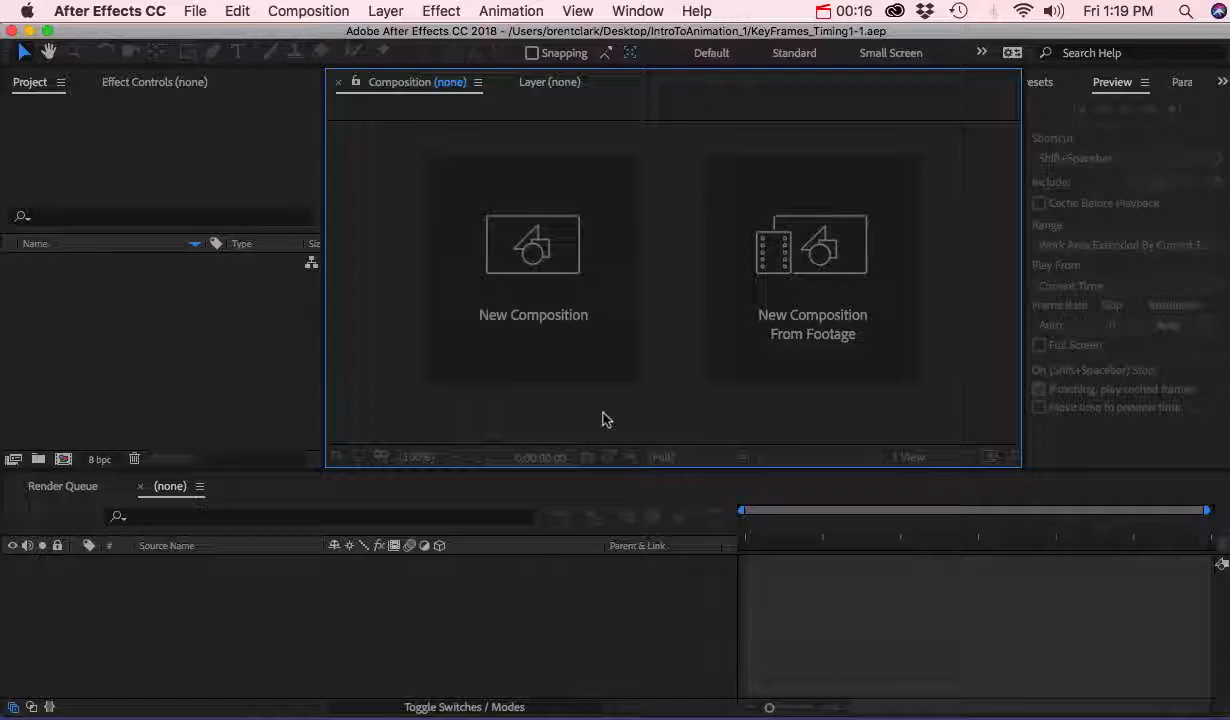
Create a 1280 x 720, 30 fps composition named kyframes-timing with a 0:00:06:00 duration and a dark purple background
{"action": "left_click", "coordinate": [527, 252]}
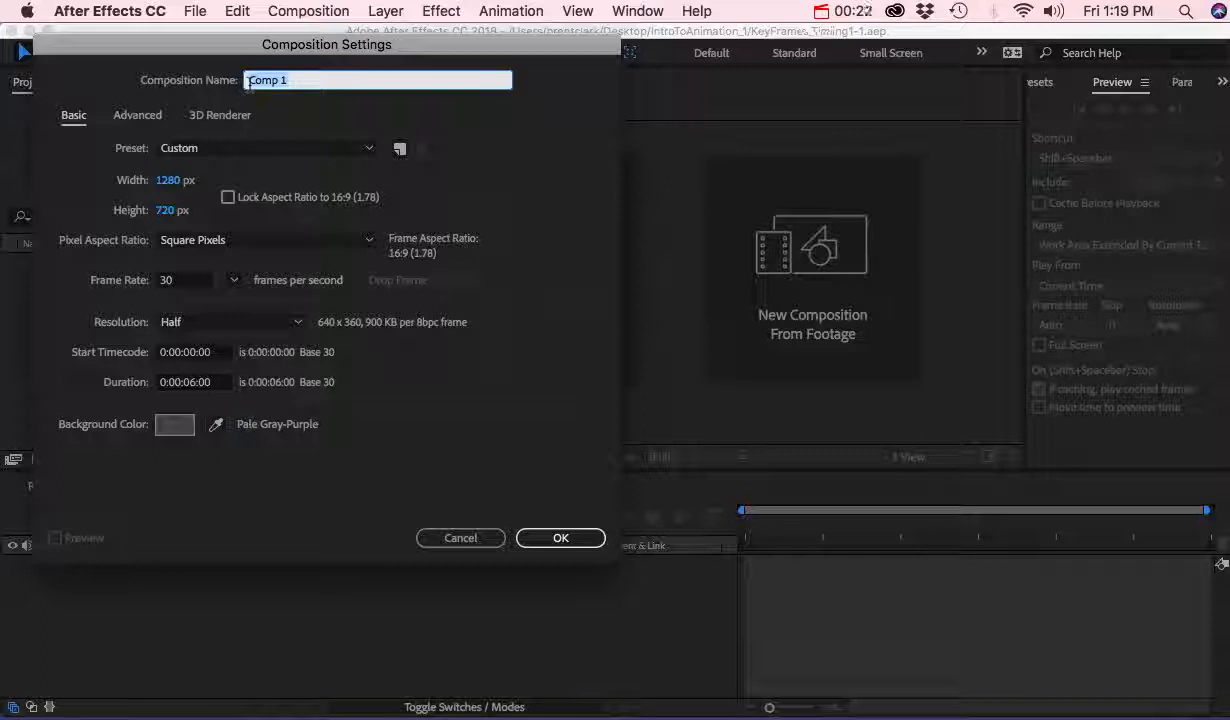
{"action": "type", "text": "kyframes-timing"}
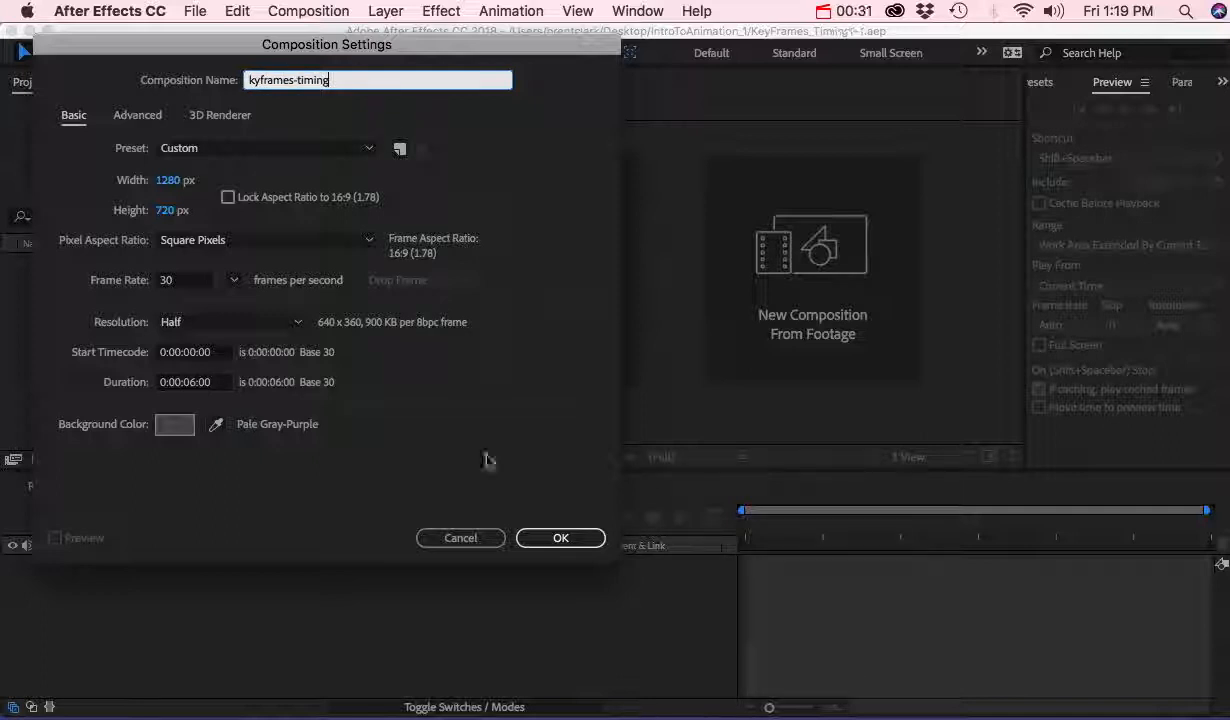
{"action": "left_click", "coordinate": [196, 384]}
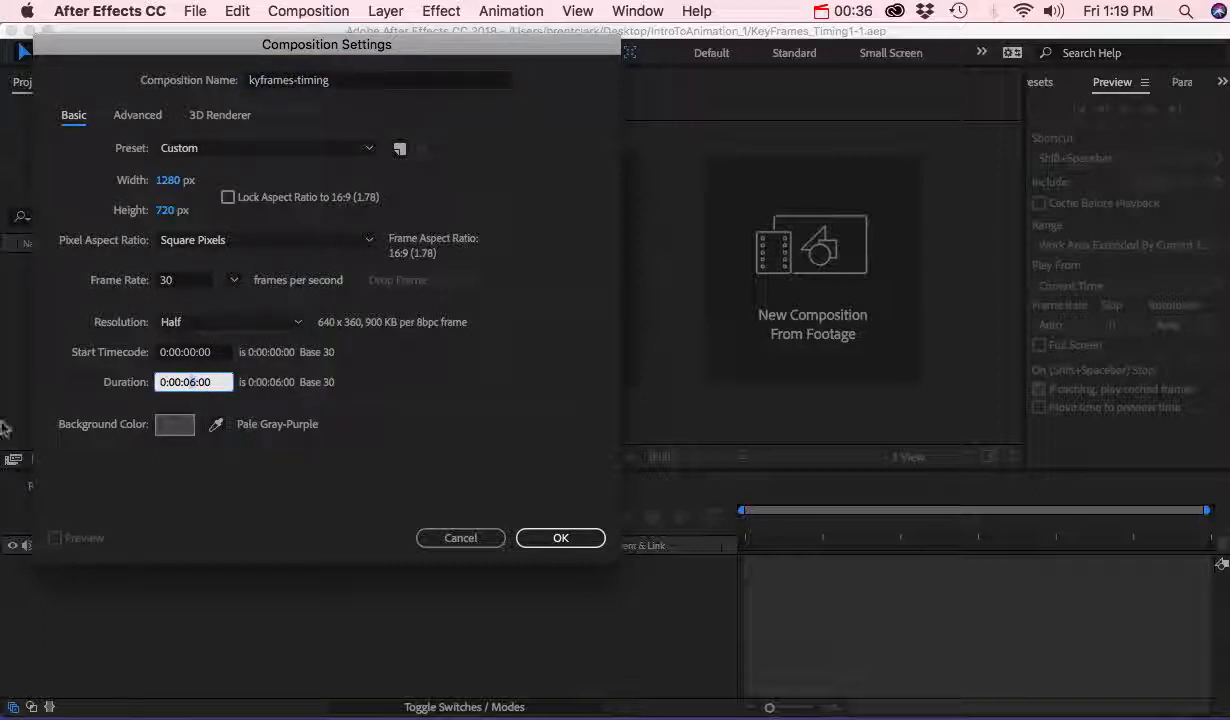
{"action": "left_click", "coordinate": [175, 424]}
{"action": "left_click_drag", "start_coordinate": [294, 604], "coordinate": [288, 631]}
{"action": "left_click", "coordinate": [708, 436]}
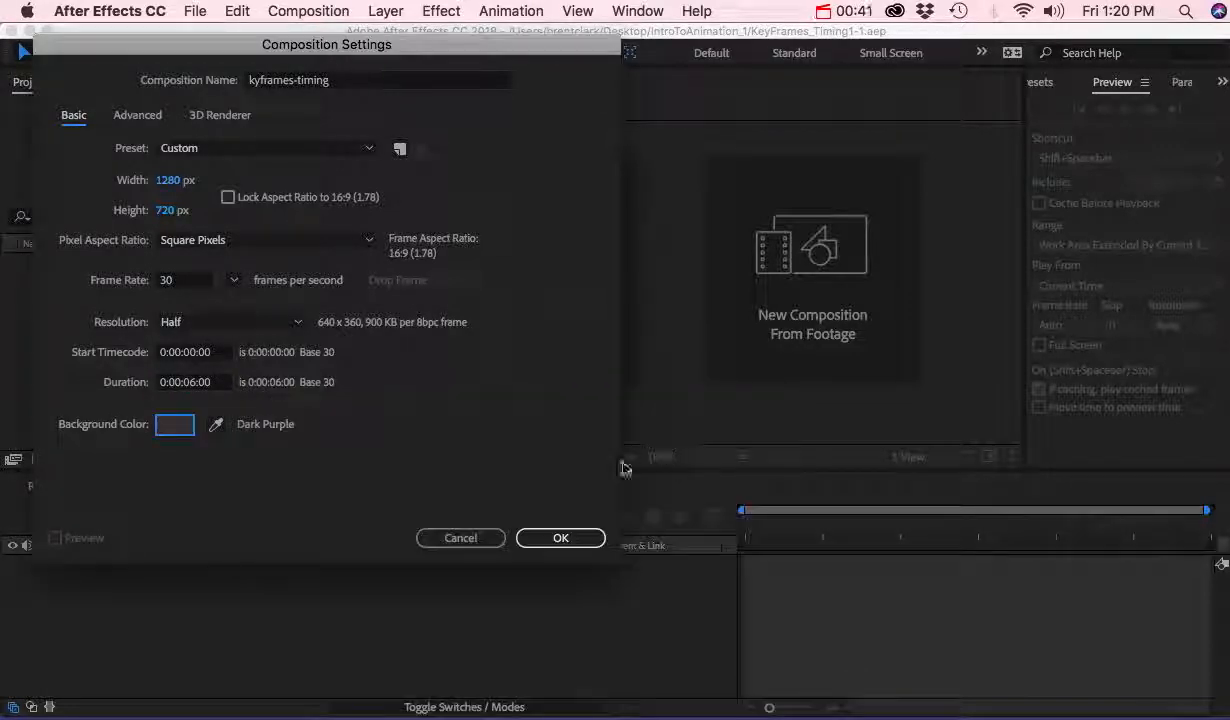
{"action": "left_click", "coordinate": [560, 539]}
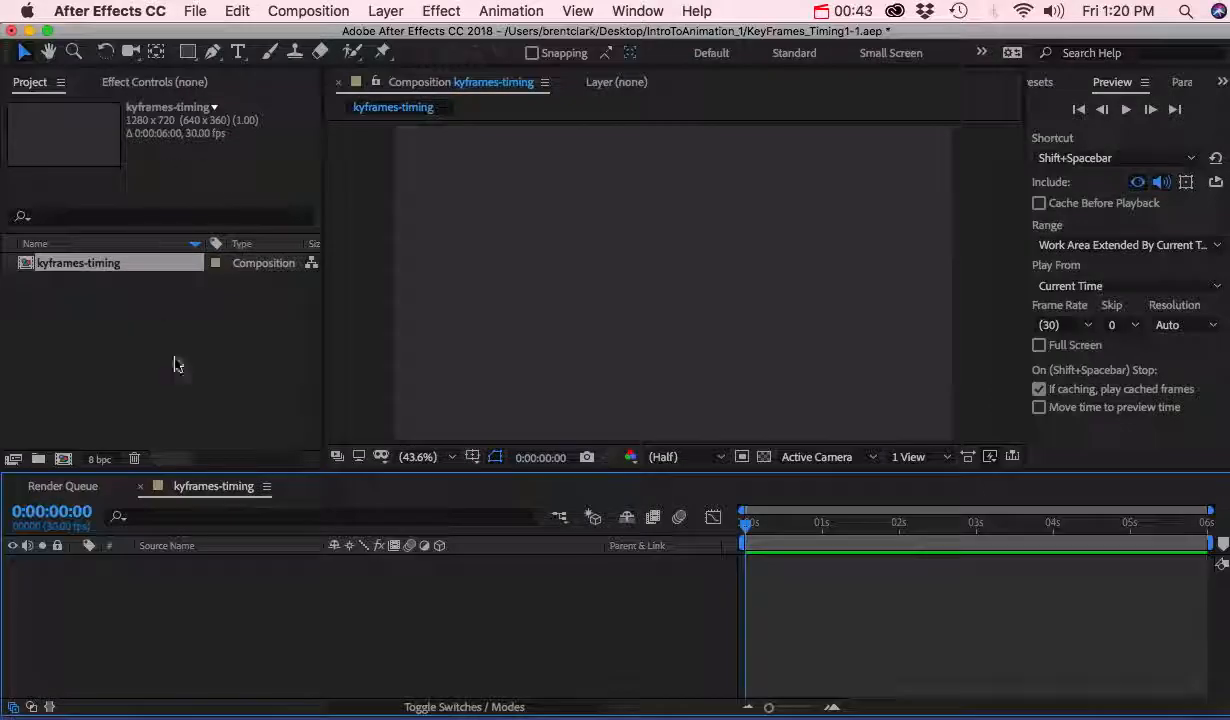
Draw a small horizontal rectangle with a magenta F500FB fill near the upper-left corner of the composition
{"action": "left_click", "coordinate": [189, 54]}
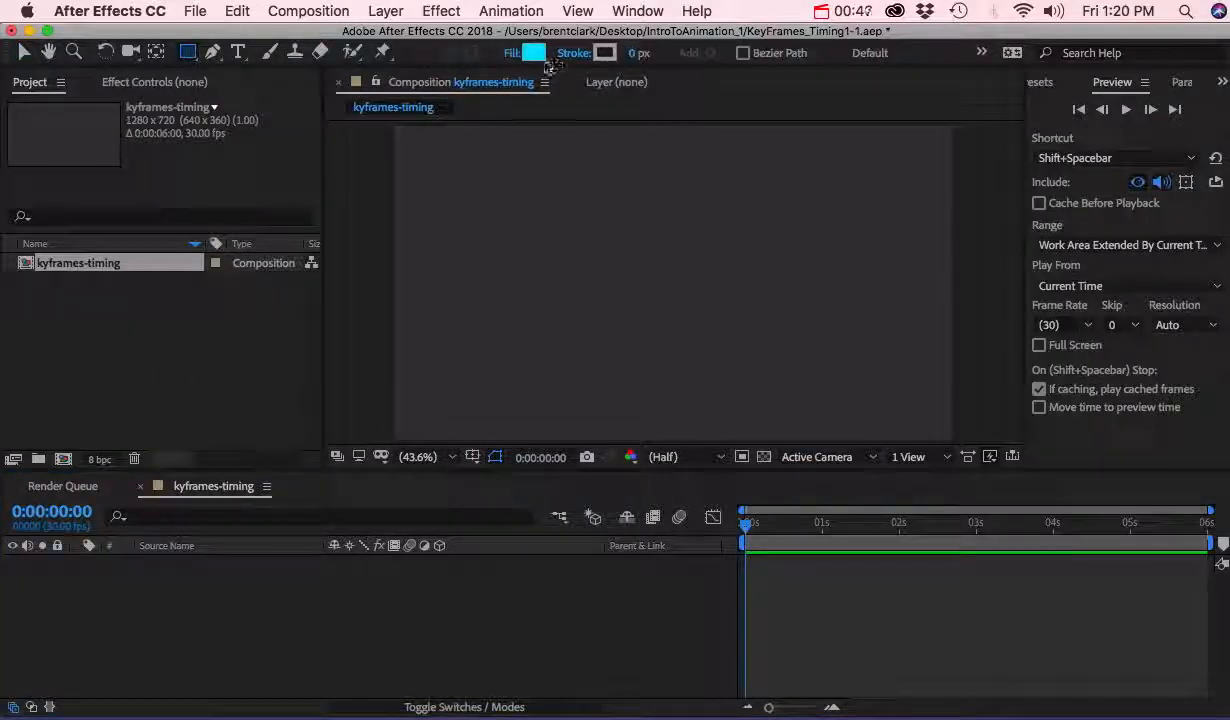
{"action": "left_click", "coordinate": [533, 53]}
{"action": "left_click", "coordinate": [565, 479]}
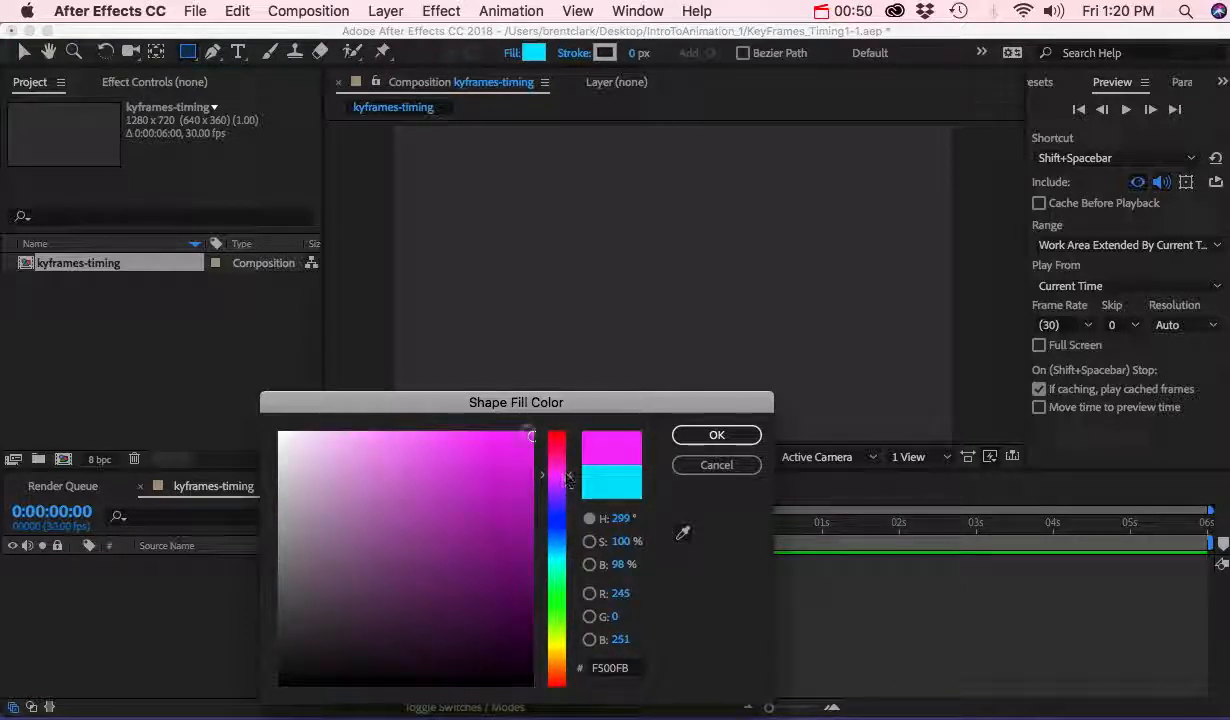
{"action": "left_click", "coordinate": [717, 435]}
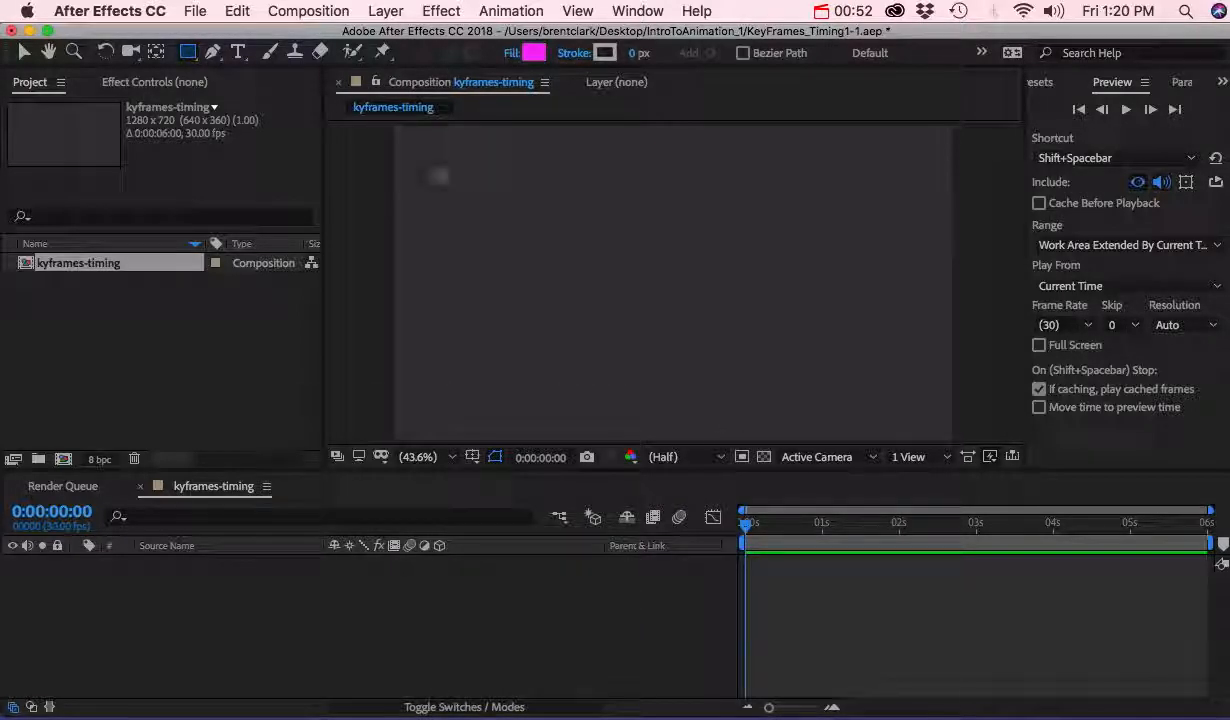
{"action": "left_click_drag", "start_coordinate": [430, 156], "coordinate": [507, 179]}
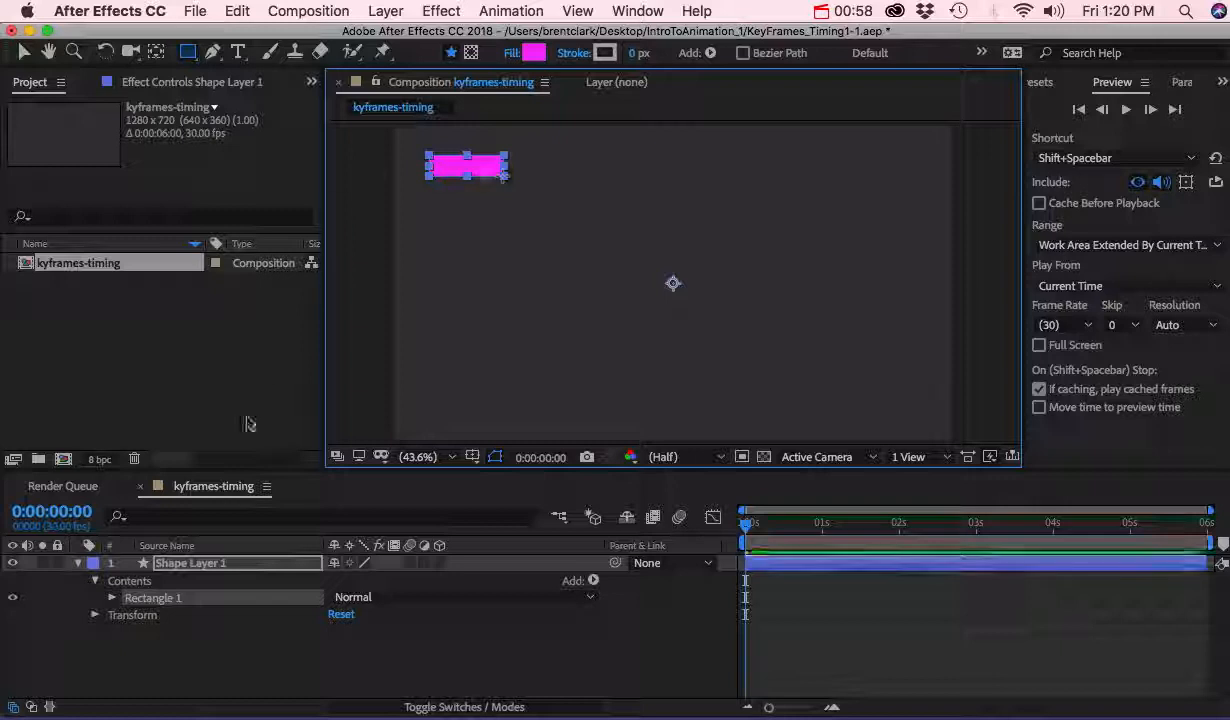
Reveal the shape layer's Position property and move its anchor point to the centre of the rectangle, about (168, 96)
{"action": "left_click", "coordinate": [186, 566]}
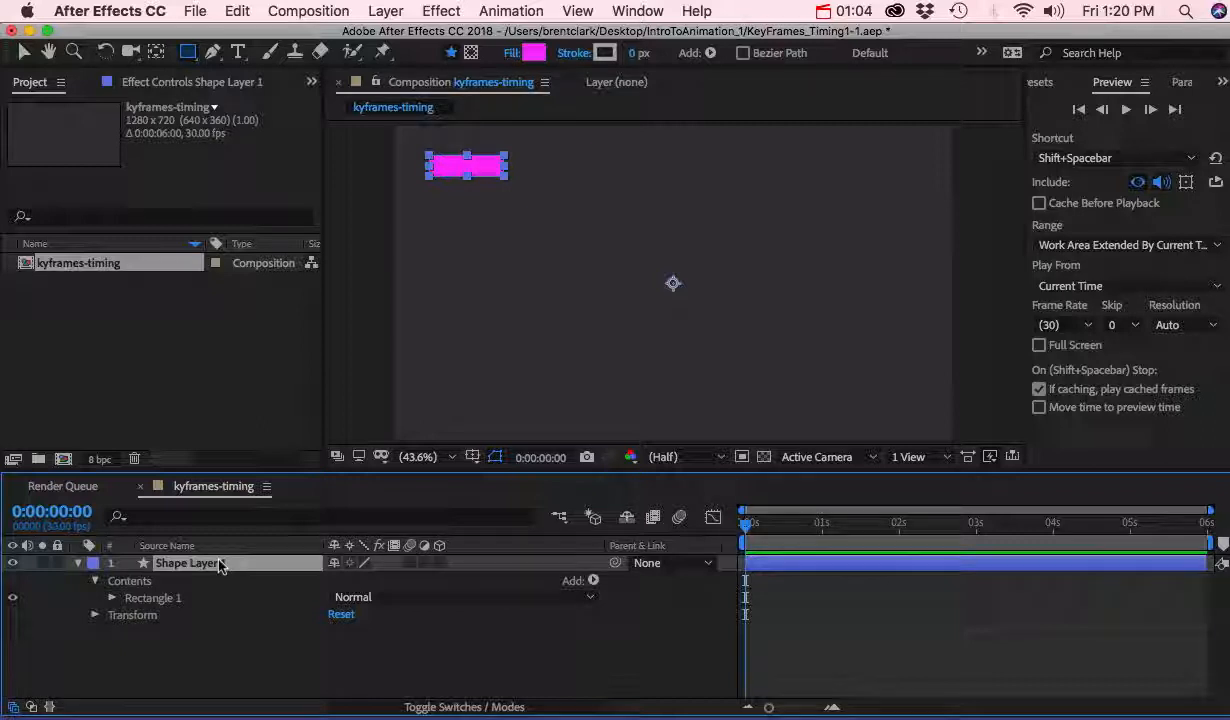
{"action": "key", "text": "p"}
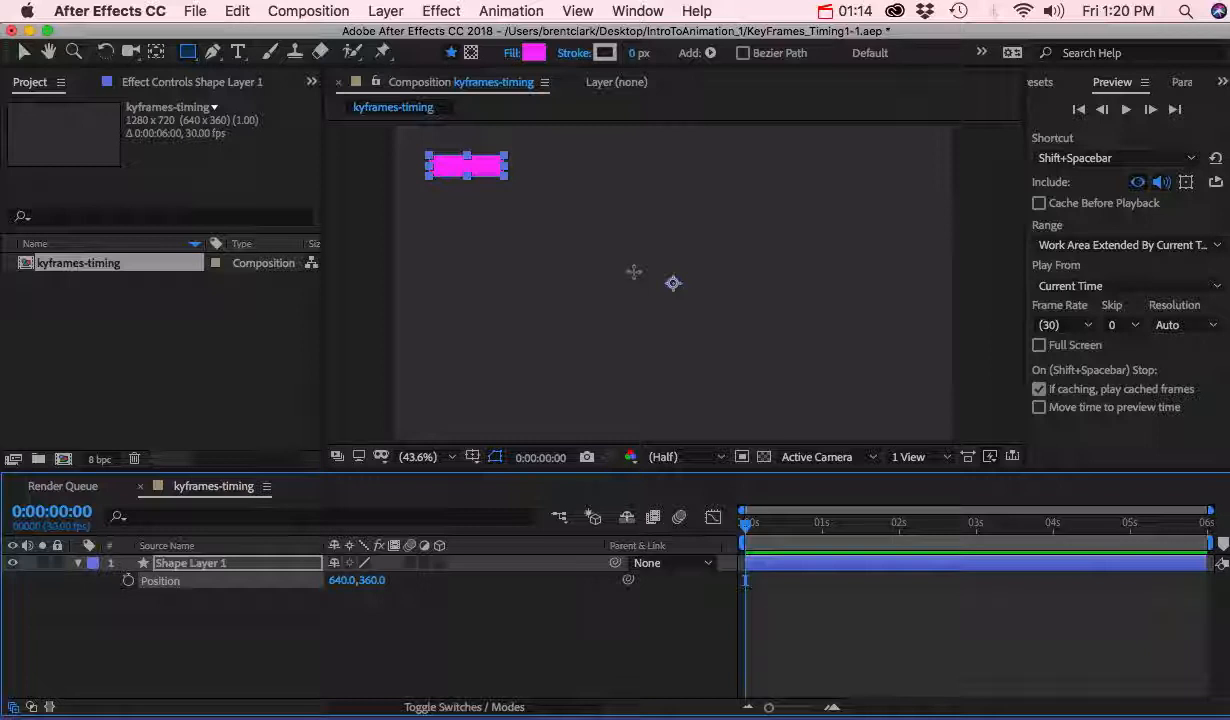
{"action": "key", "text": "y"}
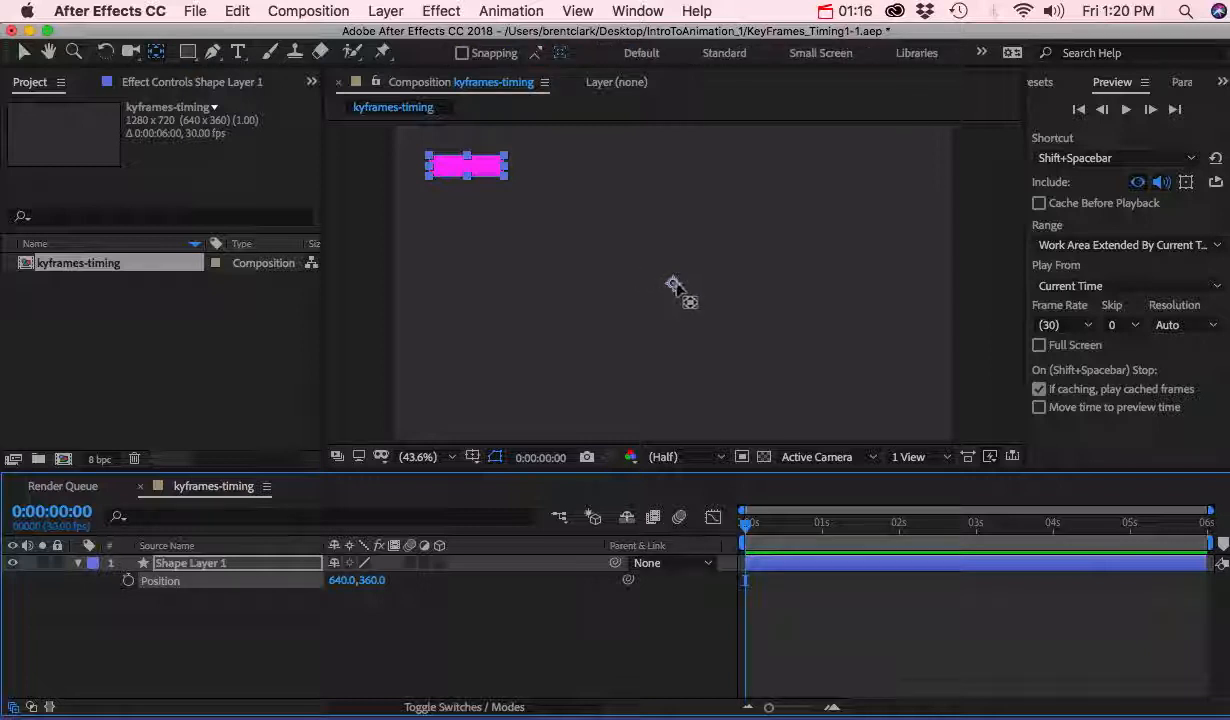
{"action": "left_click_drag", "start_coordinate": [673, 283], "coordinate": [467, 172]}
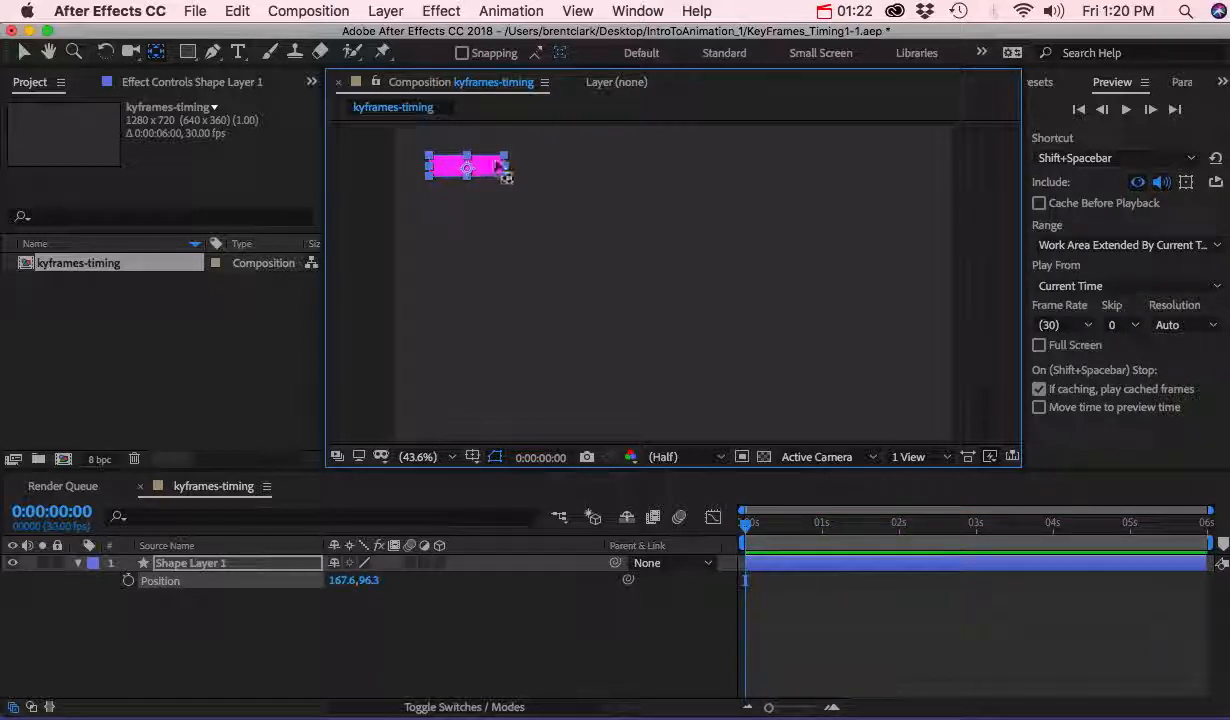
{"action": "key", "text": "q"}
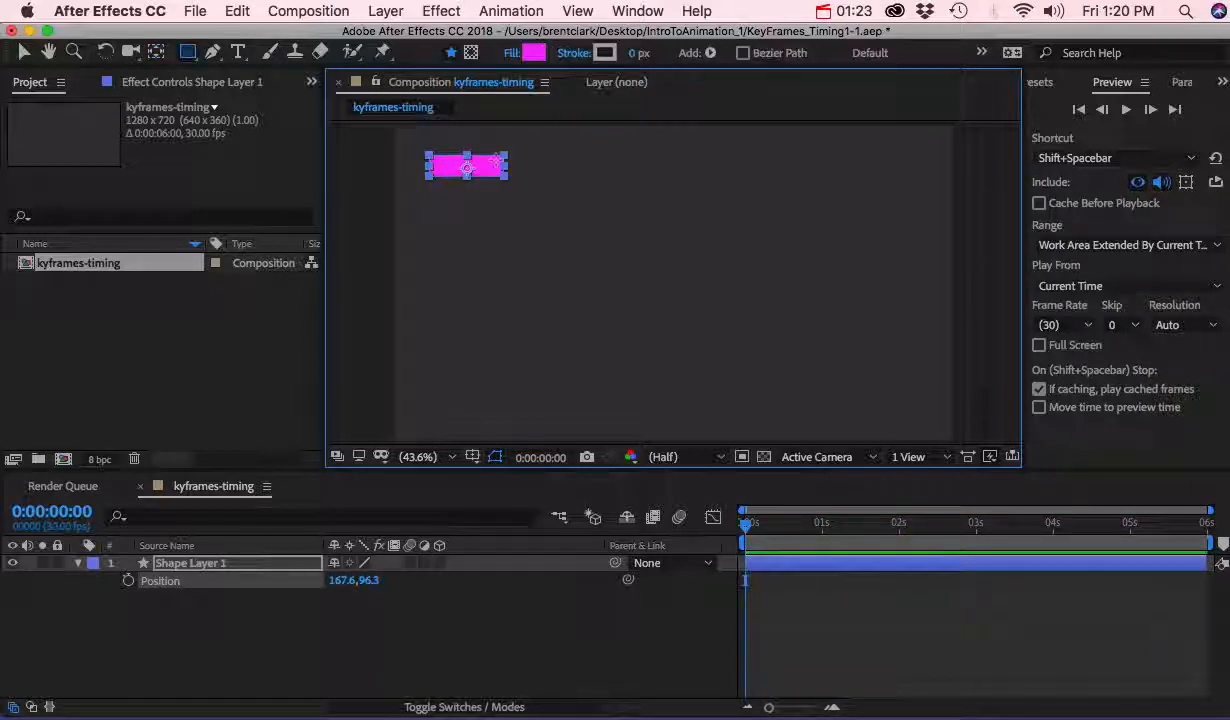
{"action": "left_click", "coordinate": [25, 53]}
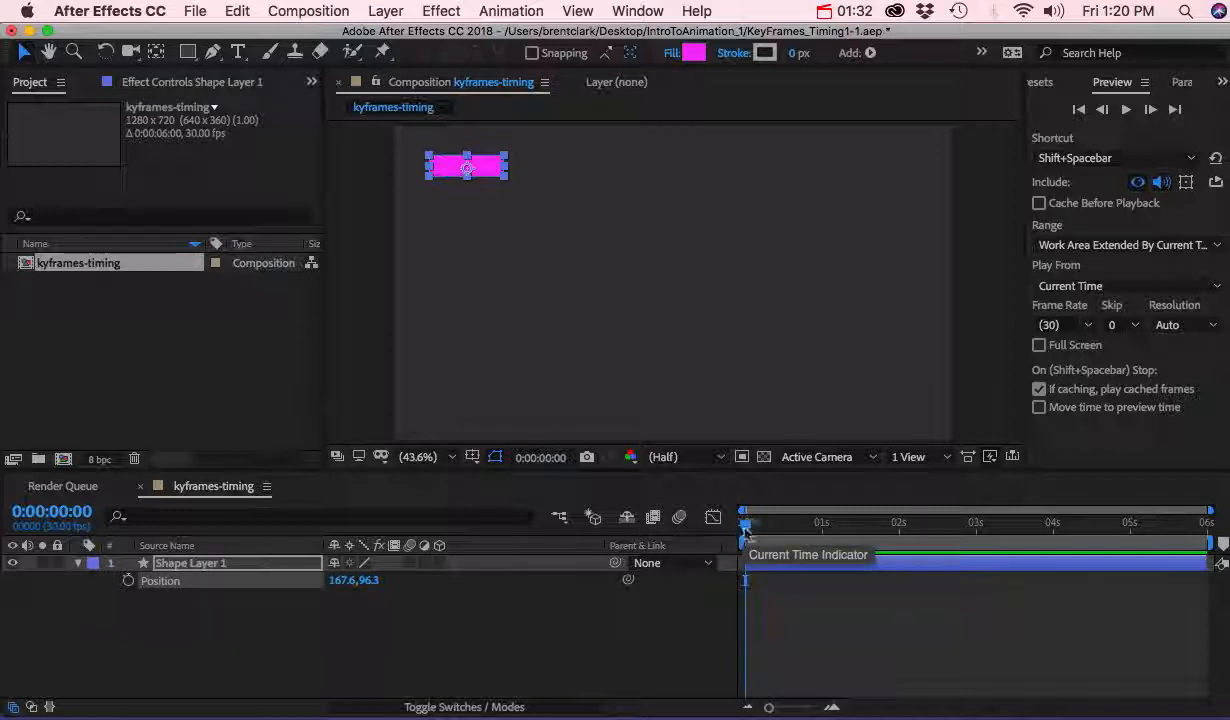
Keyframe the rectangle's Position at 0 seconds, and at 1 second move it horizontally to about (727, 96)
{"action": "left_click_drag", "start_coordinate": [745, 524], "coordinate": [826, 536]}
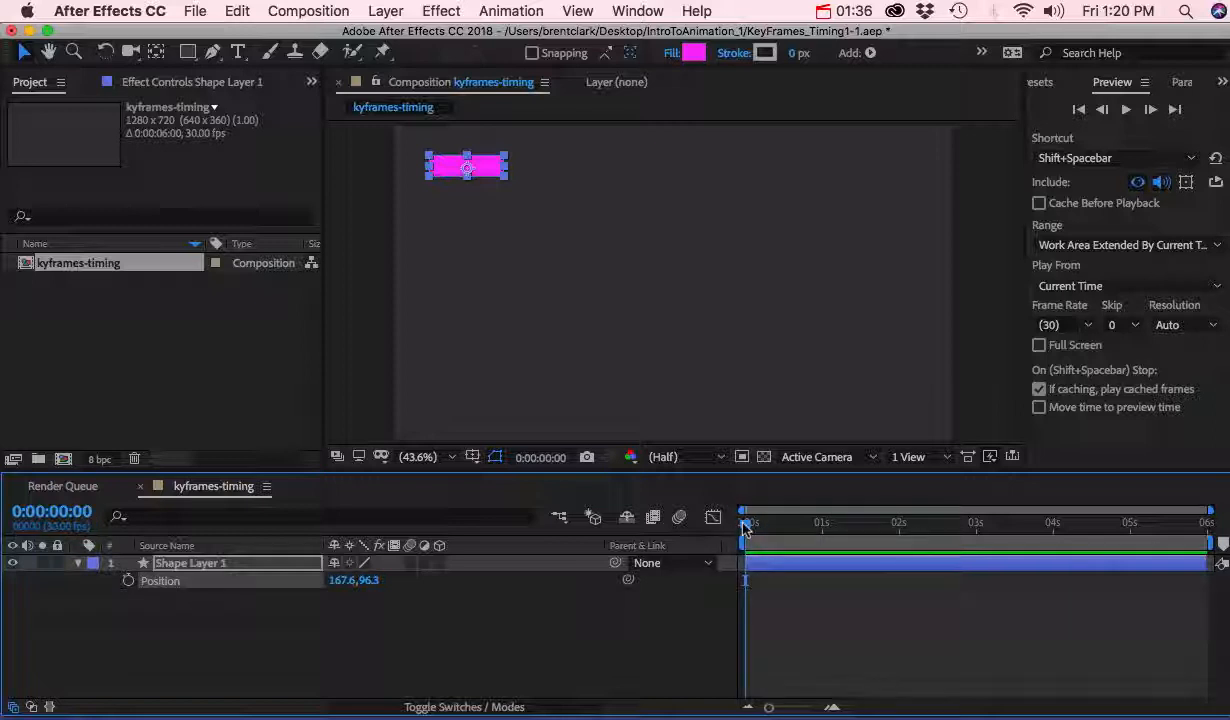
{"action": "left_click", "coordinate": [128, 582]}
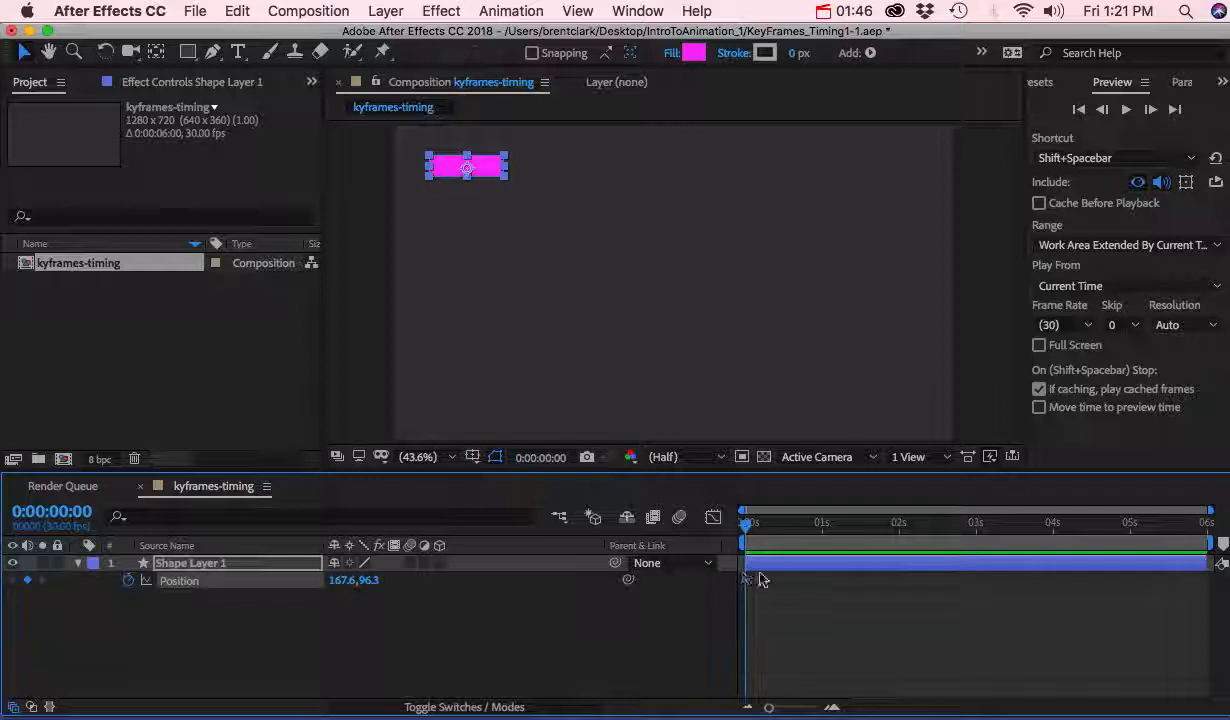
{"action": "left_click_drag", "start_coordinate": [745, 521], "coordinate": [825, 531]}
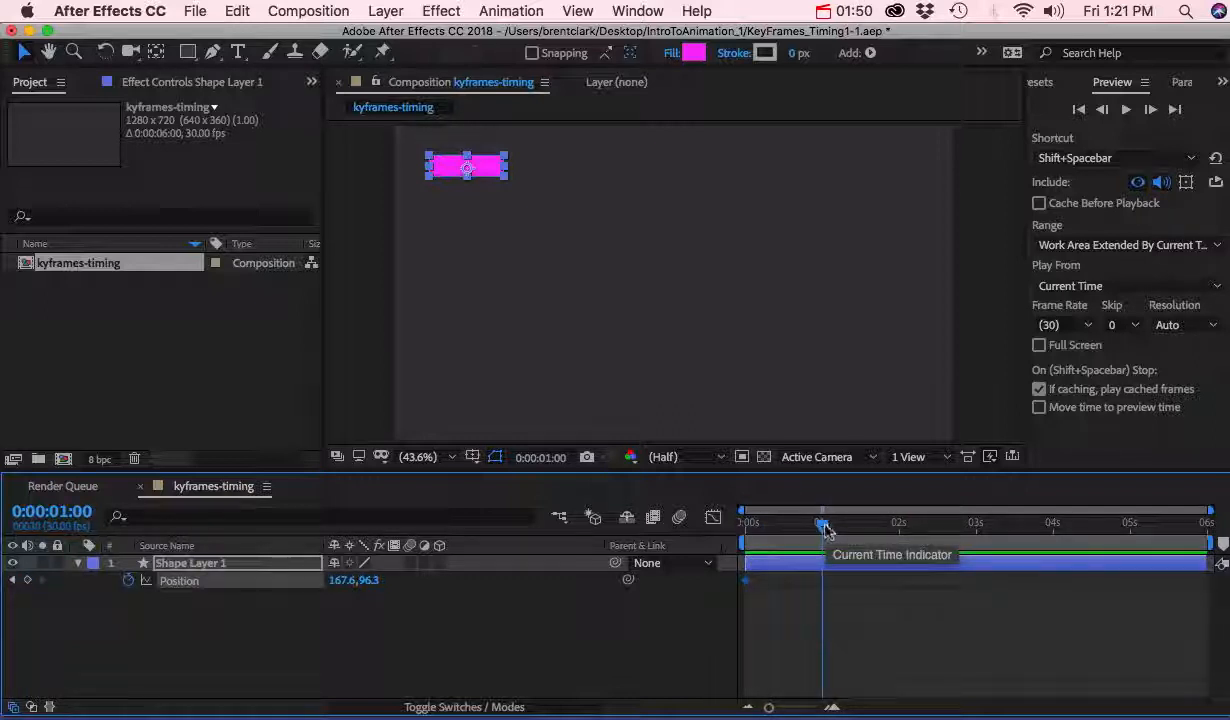
{"action": "left_click_drag", "start_coordinate": [492, 177], "coordinate": [739, 190]}
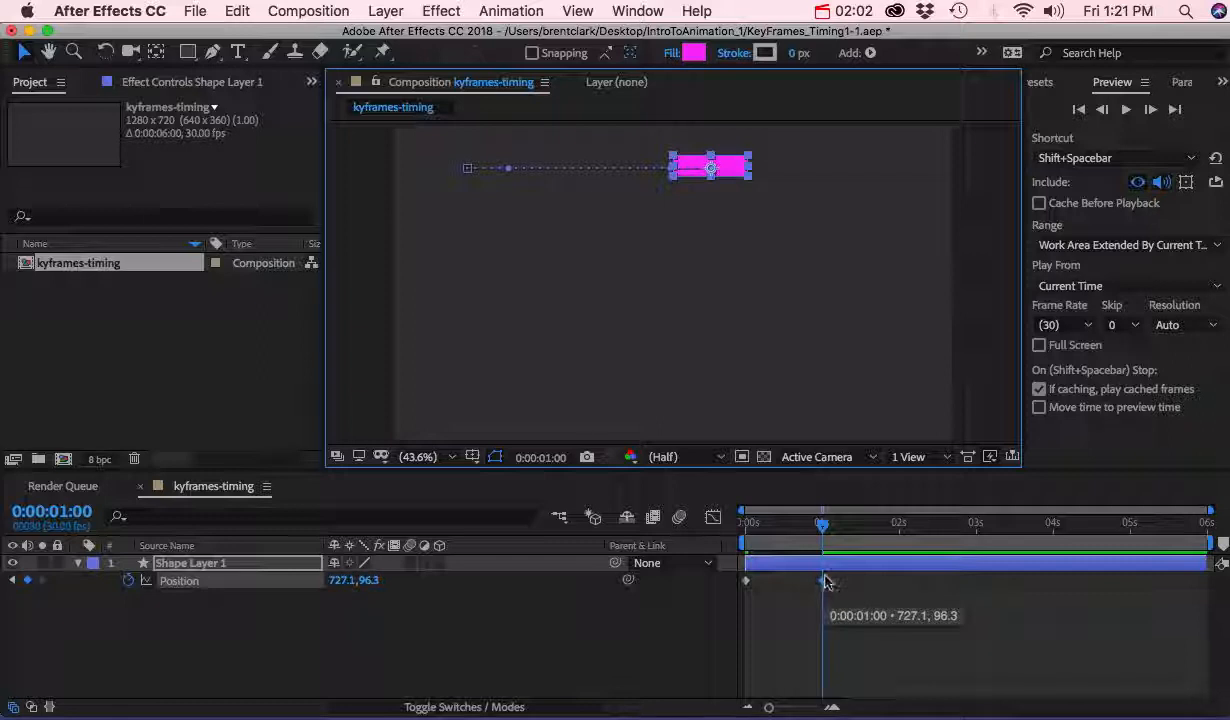
Add a Position keyframe at 2 seconds by moving the rectangle straight down to about (727, 312)
{"action": "left_click_drag", "start_coordinate": [826, 535], "coordinate": [904, 537]}
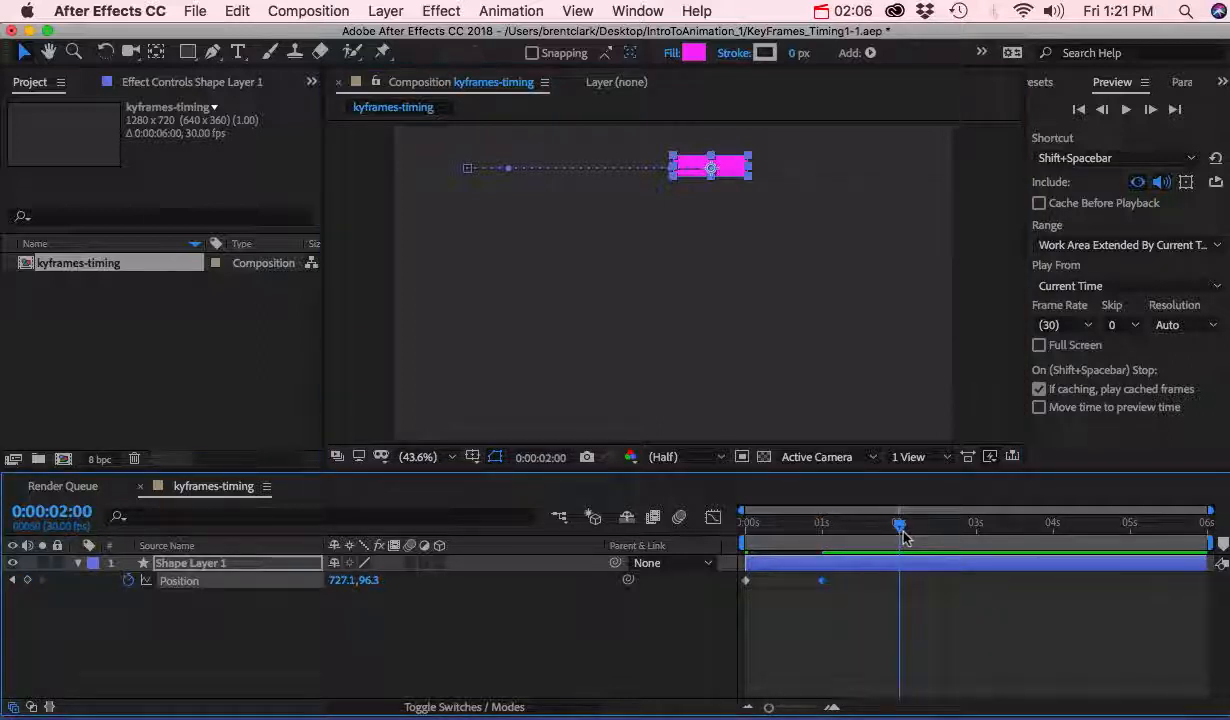
{"action": "left_click", "coordinate": [737, 172]}
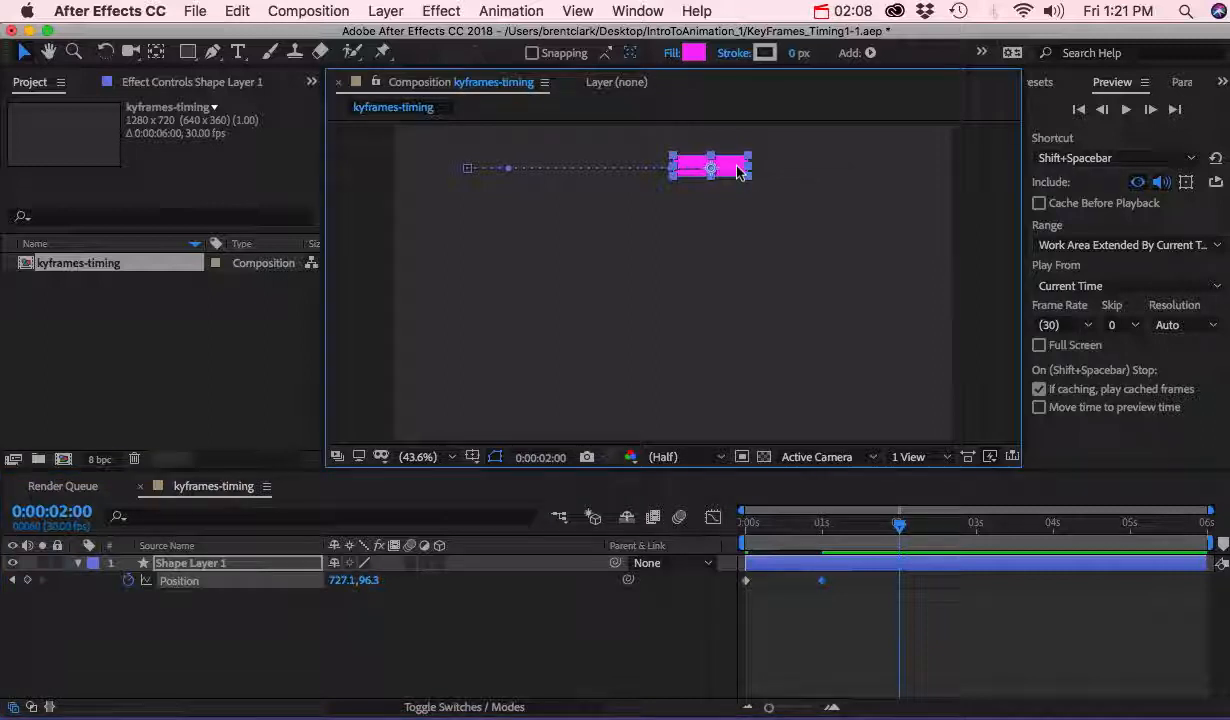
{"action": "left_click_drag", "start_coordinate": [749, 197], "coordinate": [755, 258]}
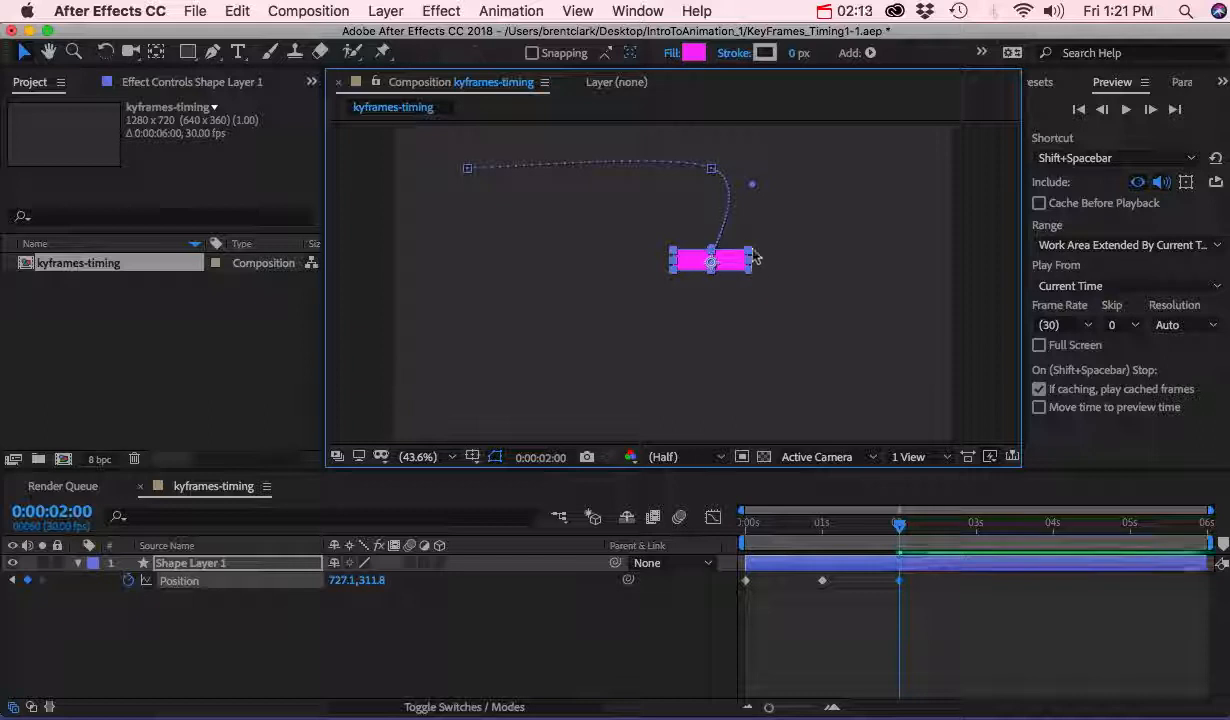
Delete the Position keyframe at 2 seconds
{"action": "left_click", "coordinate": [900, 584]}
{"action": "left_click_drag", "start_coordinate": [900, 588], "coordinate": [919, 592]}
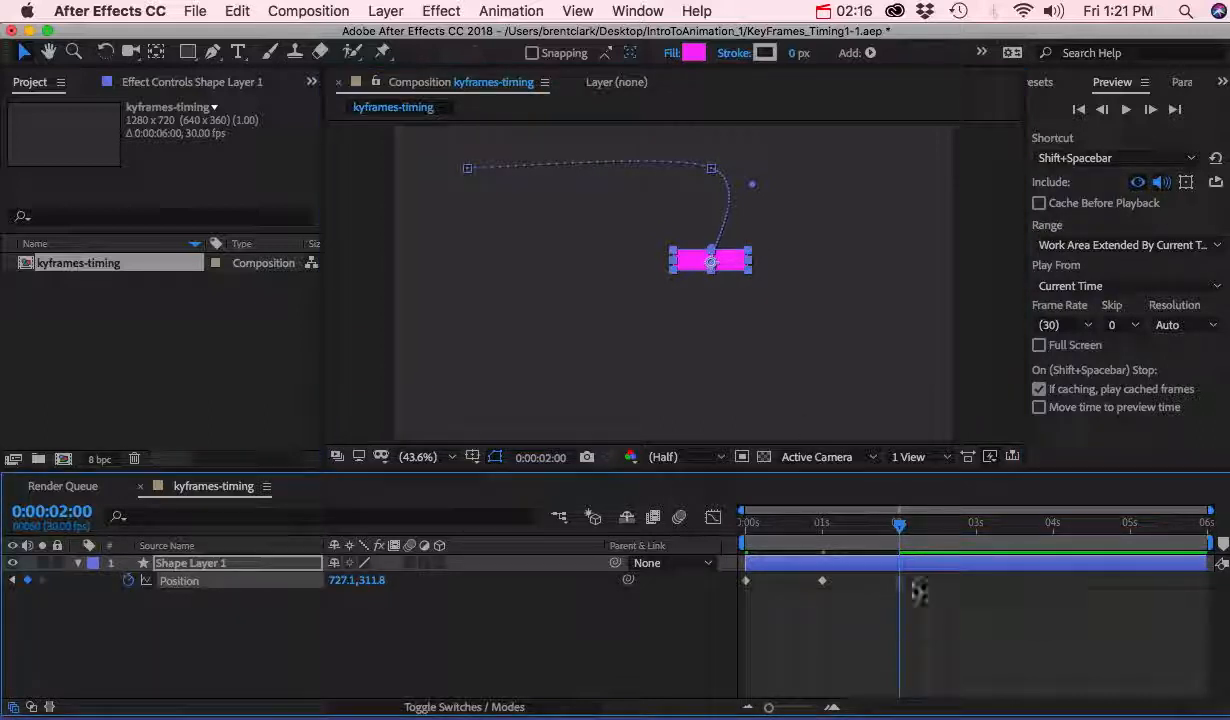
{"action": "key", "text": "Delete"}
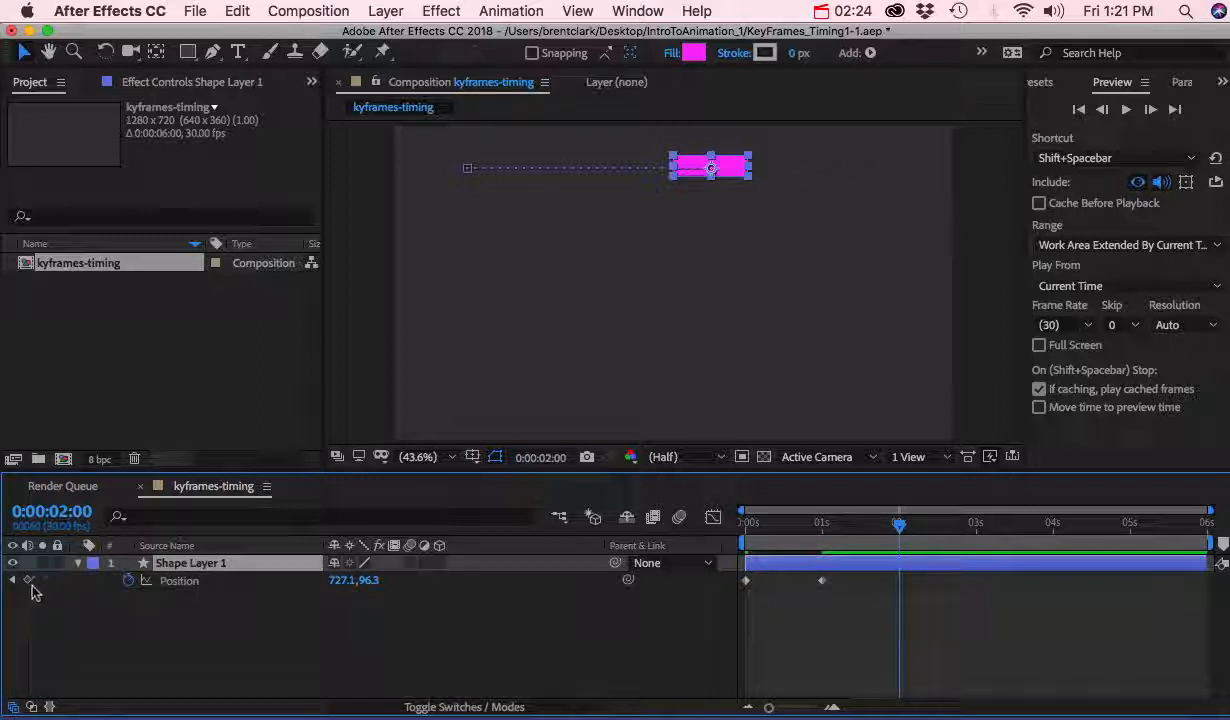
Keyframe the rectangle's Position at 2, 3 and 4 seconds at about (727, 296), (1062, 339) and (1062, 495)
{"action": "left_click_drag", "start_coordinate": [737, 177], "coordinate": [743, 262]}
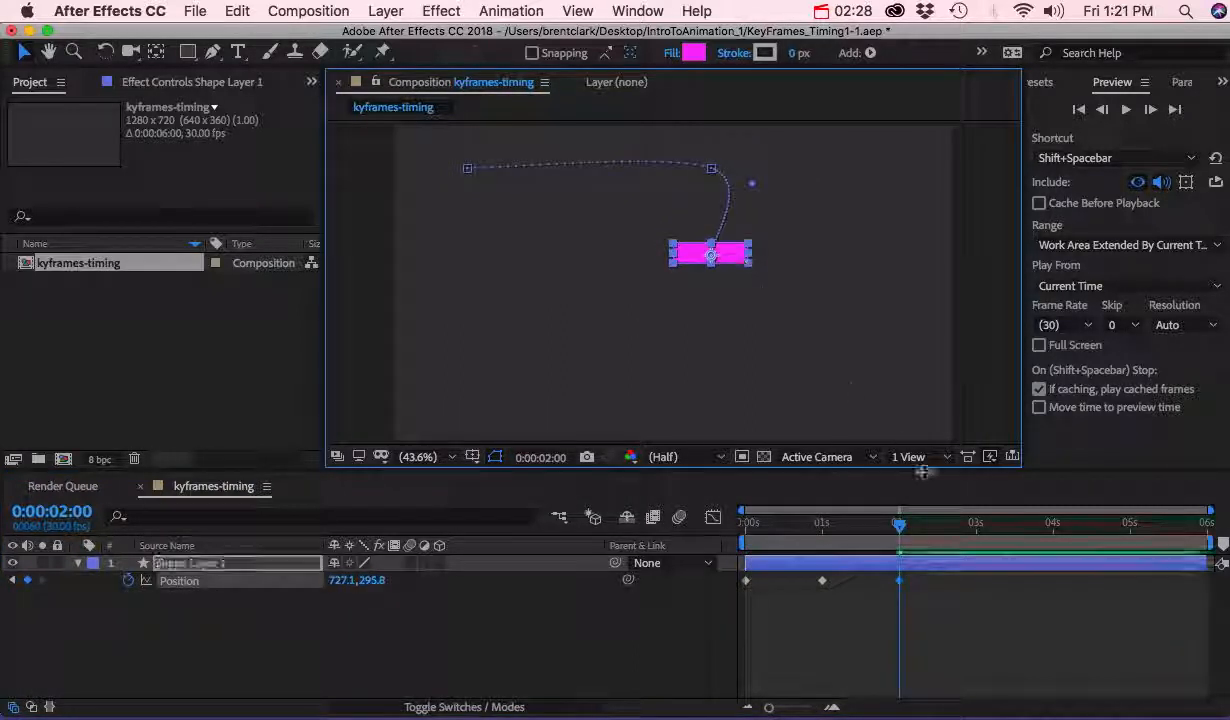
{"action": "left_click_drag", "start_coordinate": [898, 522], "coordinate": [979, 538]}
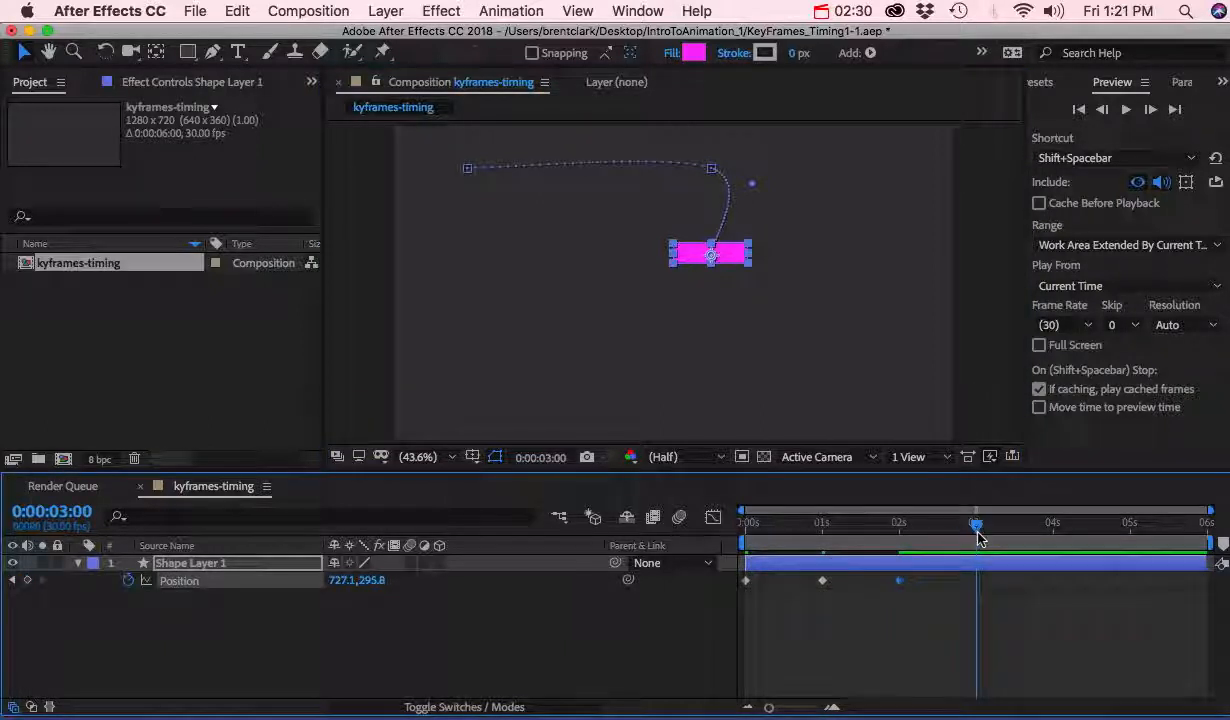
{"action": "left_click_drag", "start_coordinate": [705, 256], "coordinate": [876, 293]}
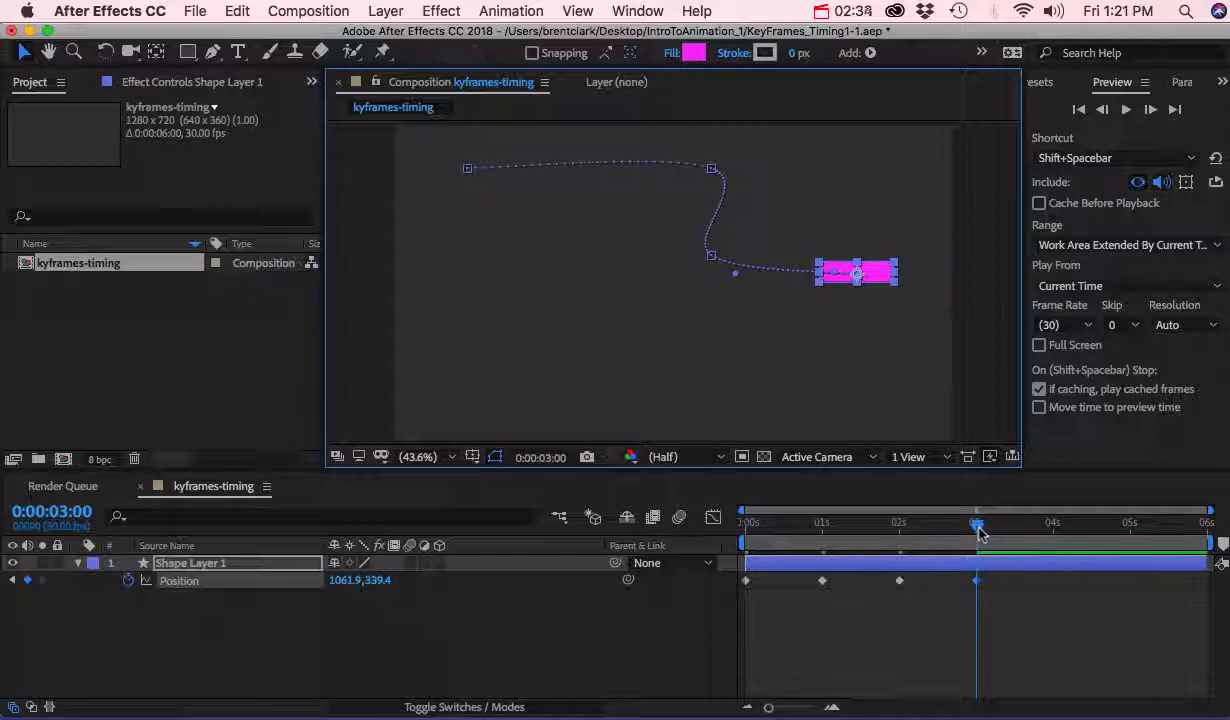
{"action": "left_click_drag", "start_coordinate": [979, 532], "coordinate": [1058, 541]}
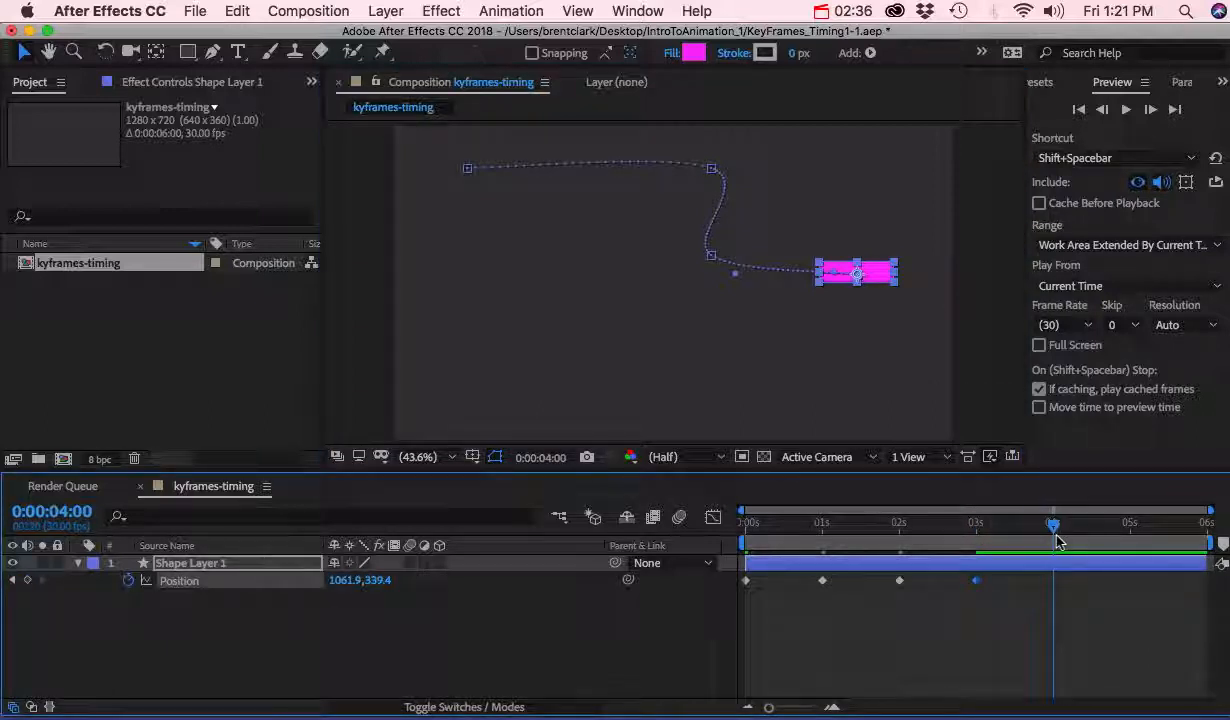
{"action": "left_click_drag", "start_coordinate": [885, 276], "coordinate": [893, 350]}
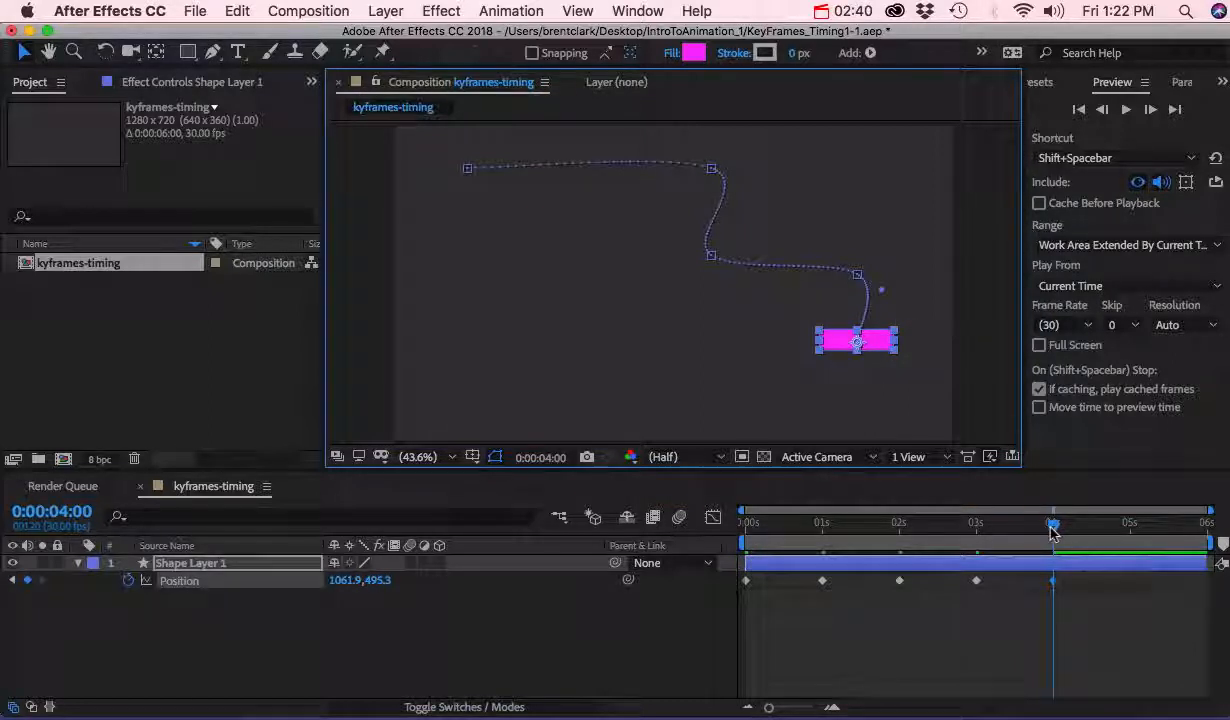
Add Position keyframes at 0:00:04:29 and 0:00:05:23, moving the rectangle to about (512, 495) and straight down to about (512, 699)
{"action": "left_click_drag", "start_coordinate": [1053, 523], "coordinate": [1128, 530]}
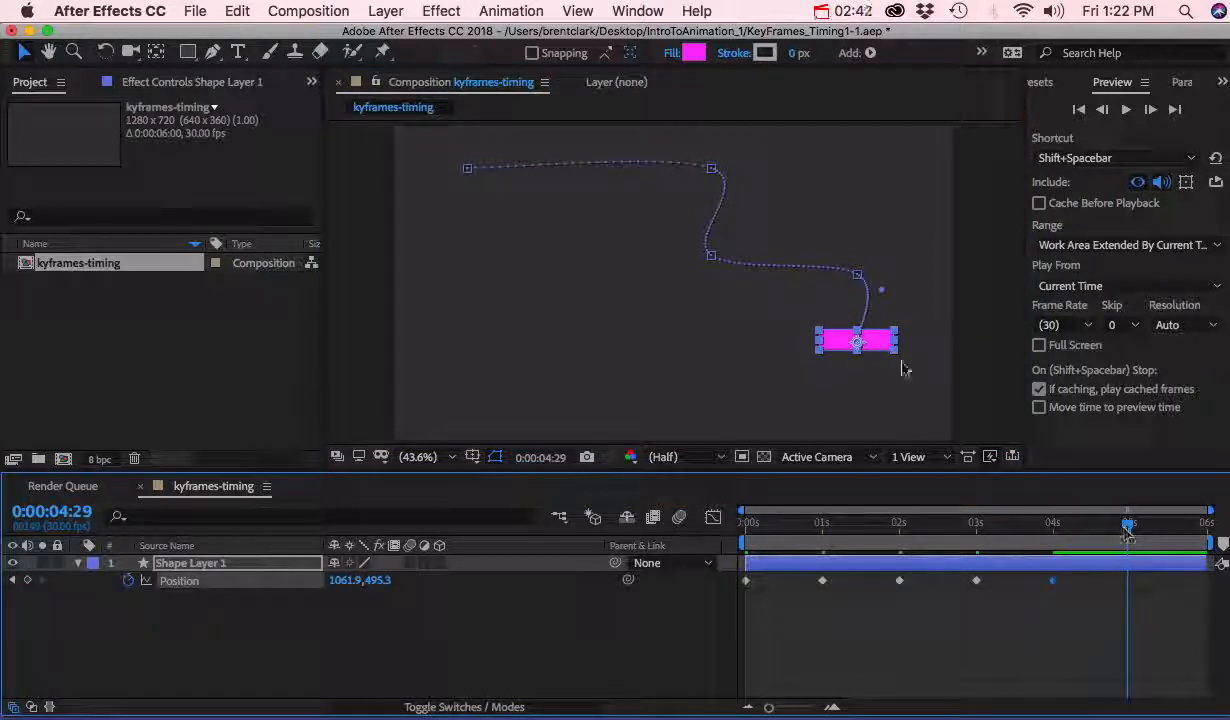
{"action": "left_click", "coordinate": [890, 345]}
{"action": "left_click_drag", "start_coordinate": [819, 340], "coordinate": [597, 354]}
{"action": "key", "text": "super+z"}
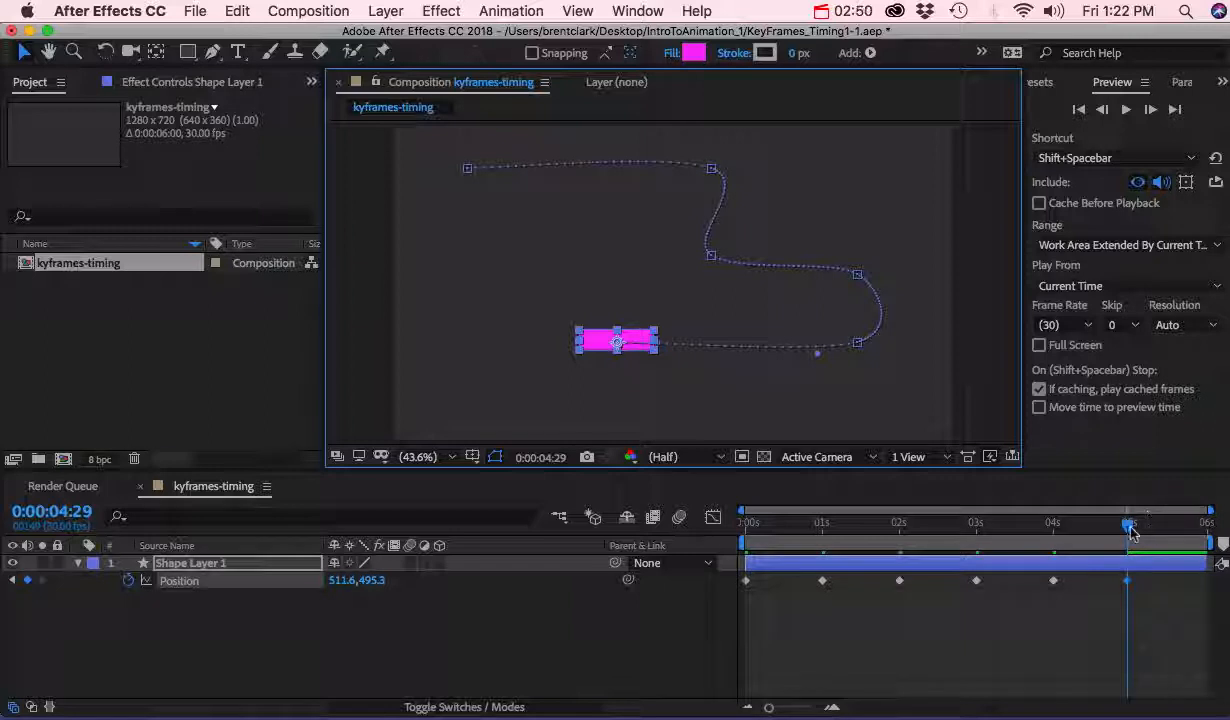
{"action": "left_click_drag", "start_coordinate": [1129, 522], "coordinate": [1193, 533]}
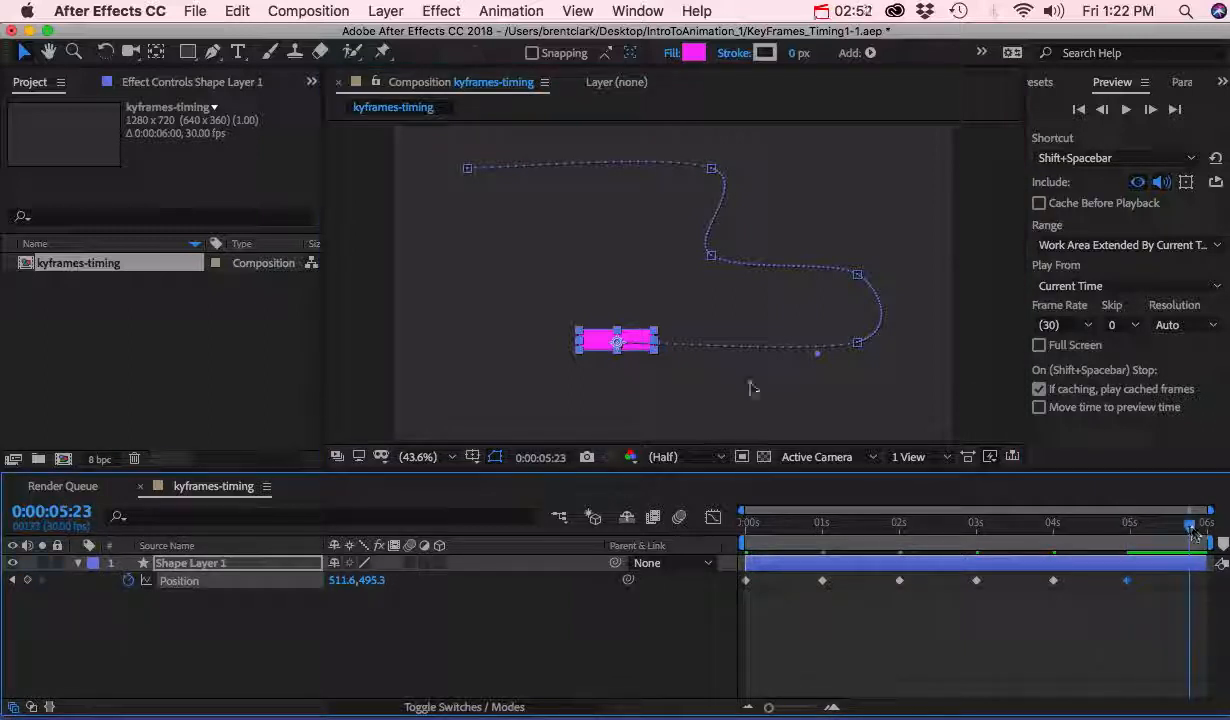
{"action": "left_click_drag", "start_coordinate": [592, 348], "coordinate": [590, 437]}
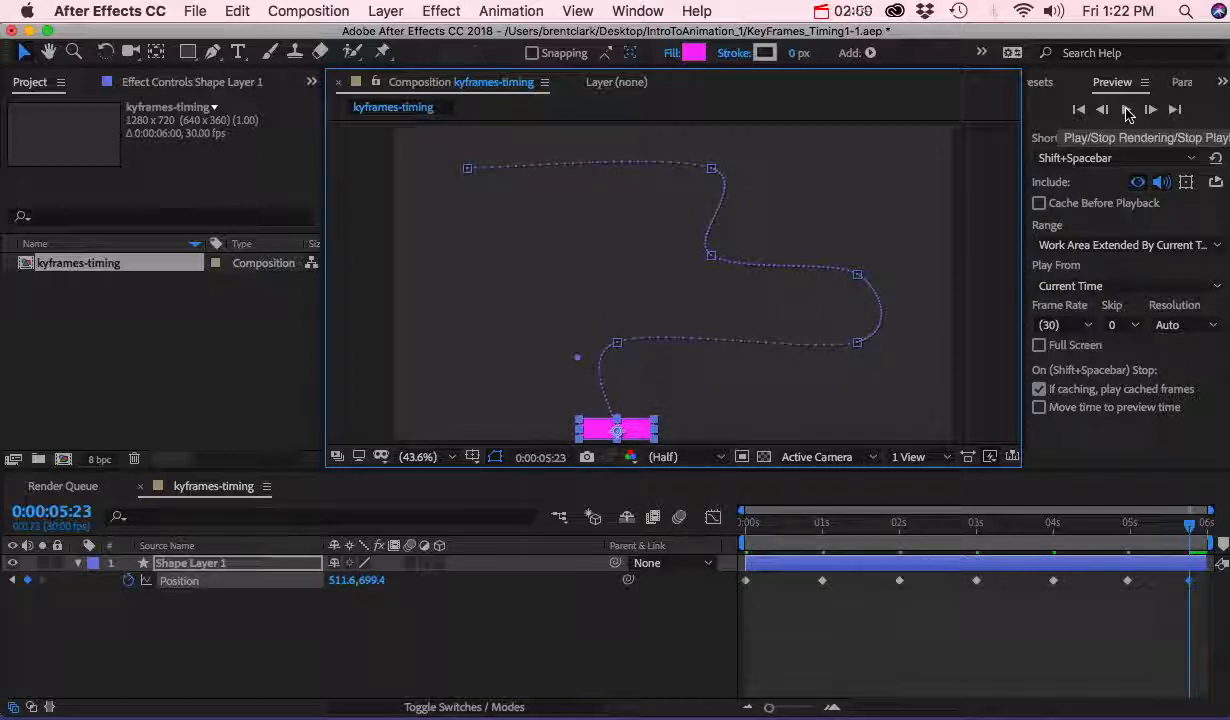
Preview the rectangle's motion and scrub through the first second back to the start of the timeline
{"action": "left_click", "coordinate": [1127, 110]}
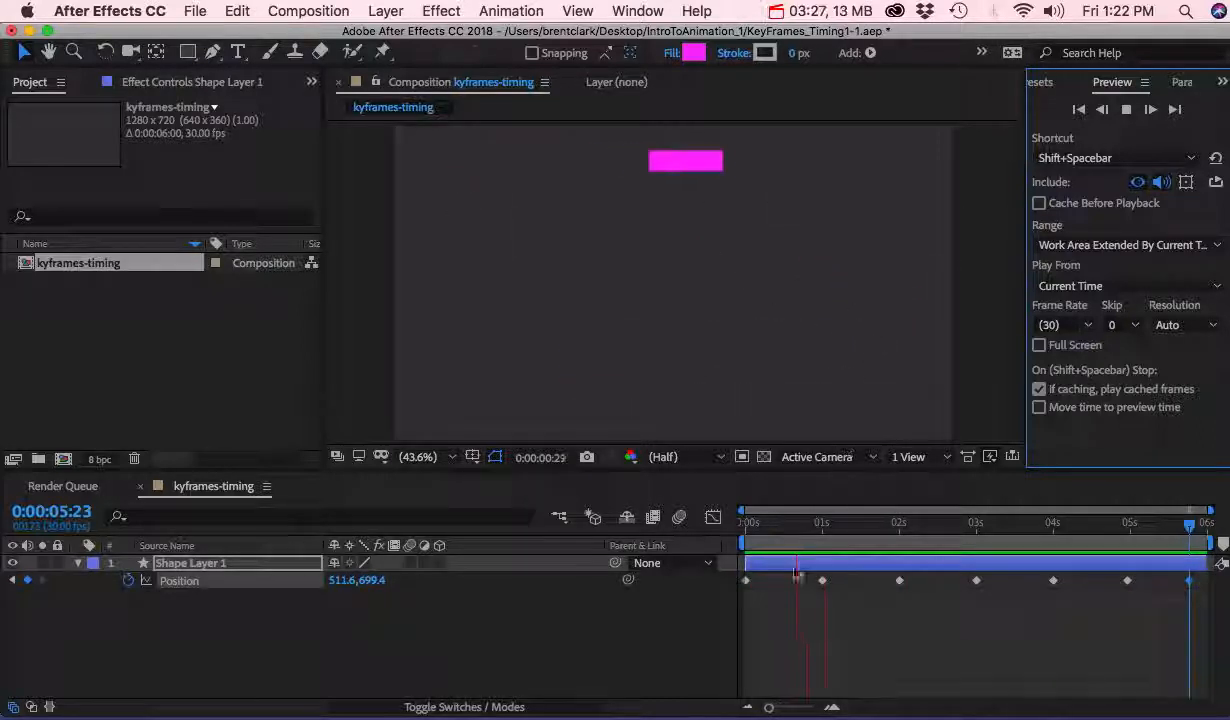
{"action": "left_click_drag", "start_coordinate": [846, 538], "coordinate": [776, 530]}
{"action": "left_click_drag", "start_coordinate": [860, 542], "coordinate": [718, 542]}
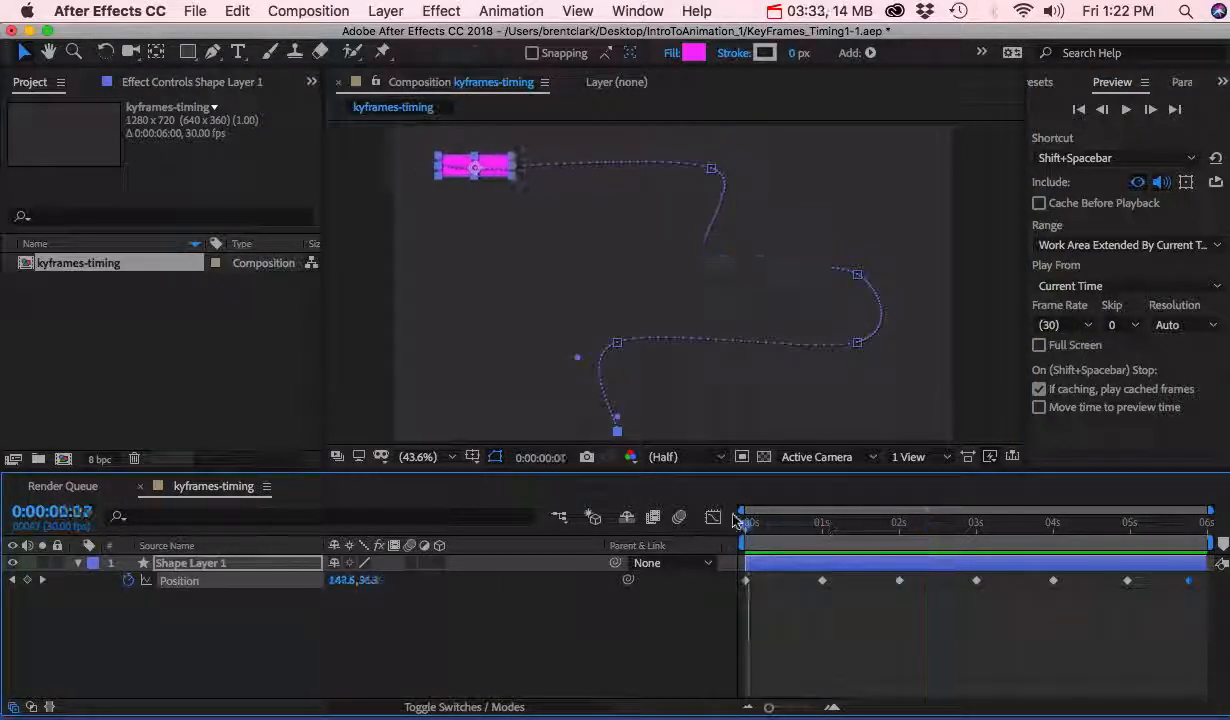
Duplicate the animated magenta rectangle's layer and change the copy's fill color to cyan, 05F3FF
{"action": "left_click", "coordinate": [195, 565]}
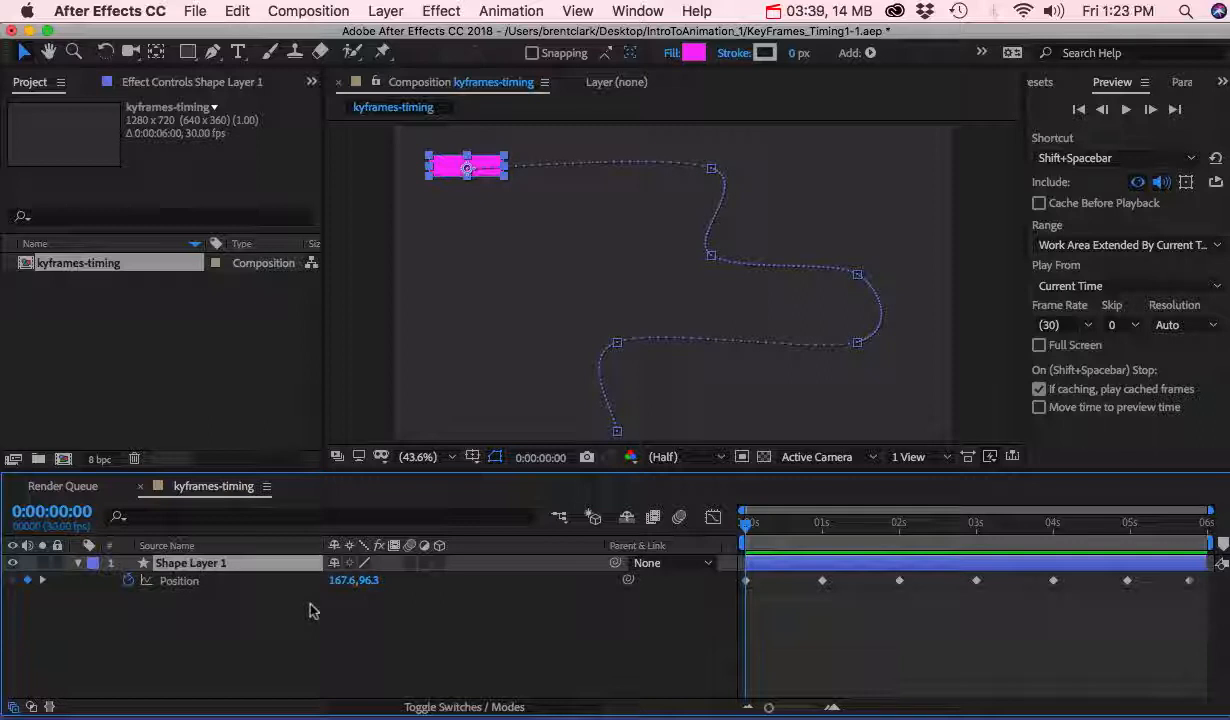
{"action": "key", "text": "super+d"}
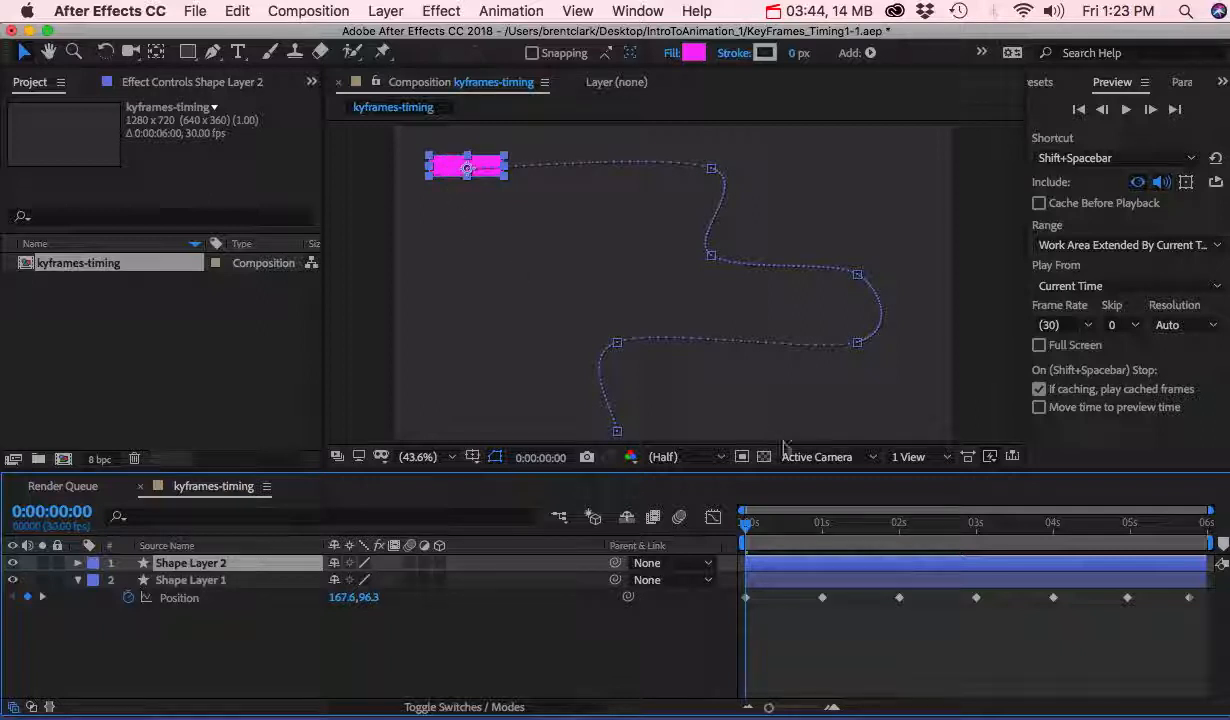
{"action": "left_click", "coordinate": [693, 53]}
{"action": "left_click", "coordinate": [531, 575]}
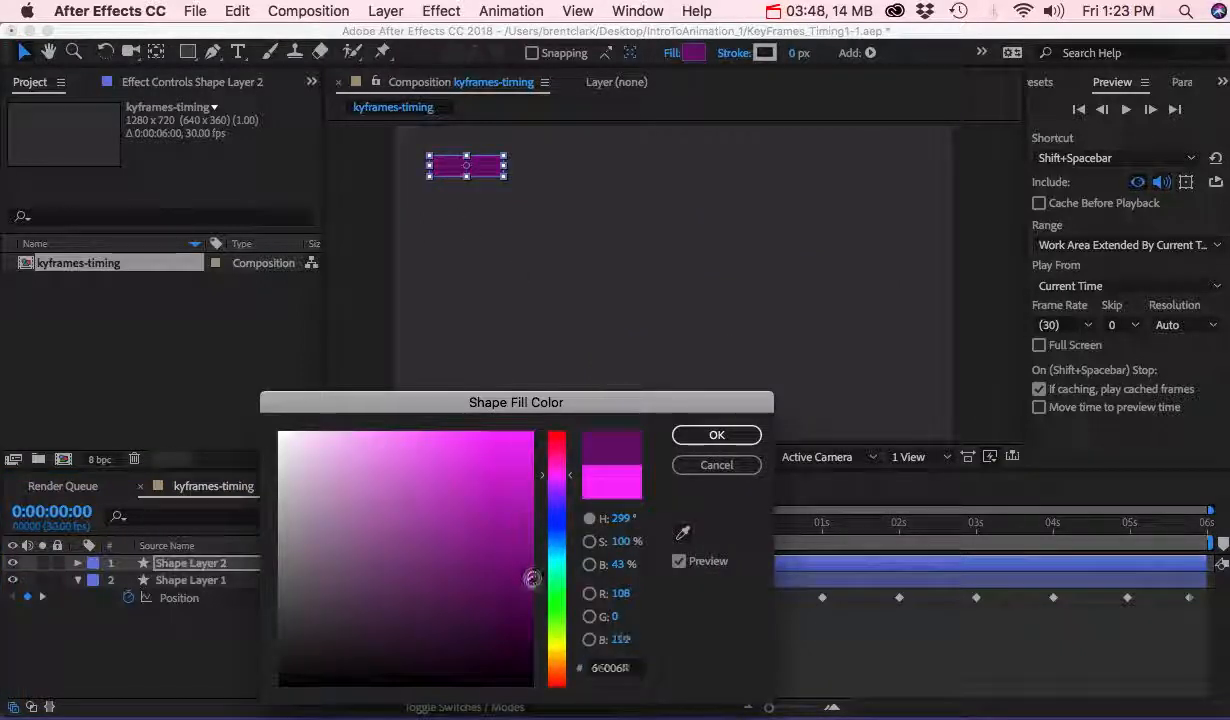
{"action": "left_click", "coordinate": [557, 553]}
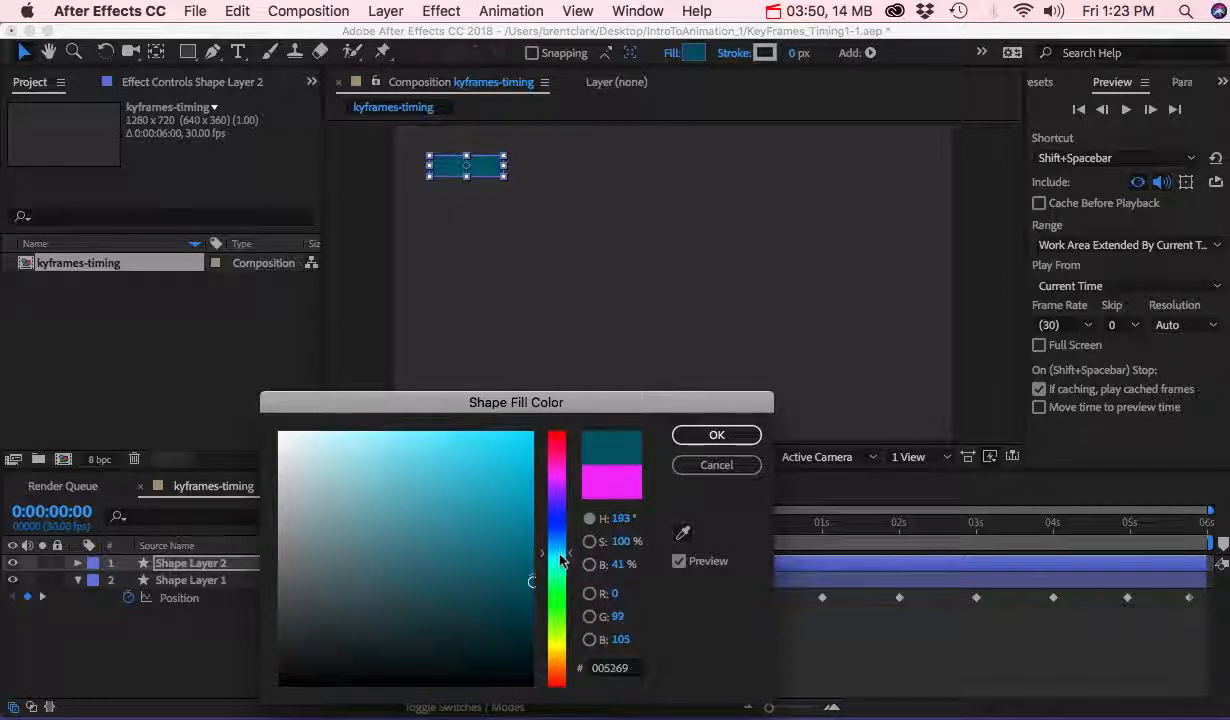
{"action": "left_click_drag", "start_coordinate": [561, 560], "coordinate": [561, 566]}
{"action": "left_click", "coordinate": [525, 434]}
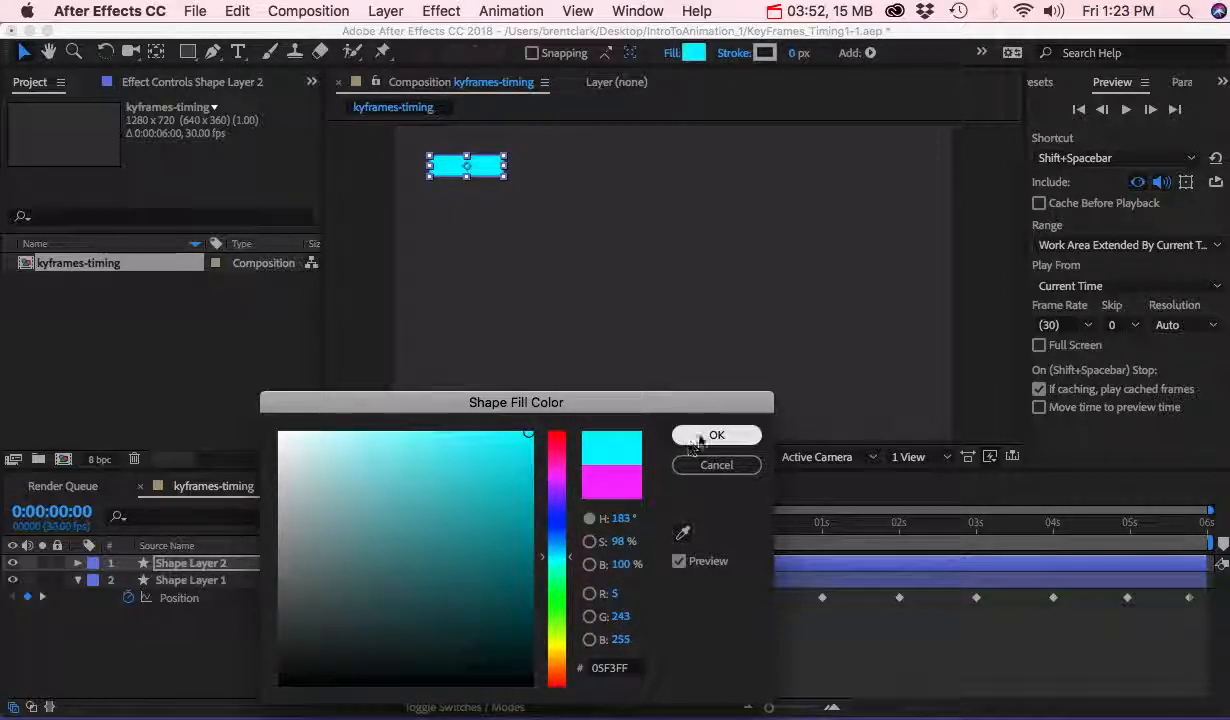
{"action": "left_click", "coordinate": [716, 435]}
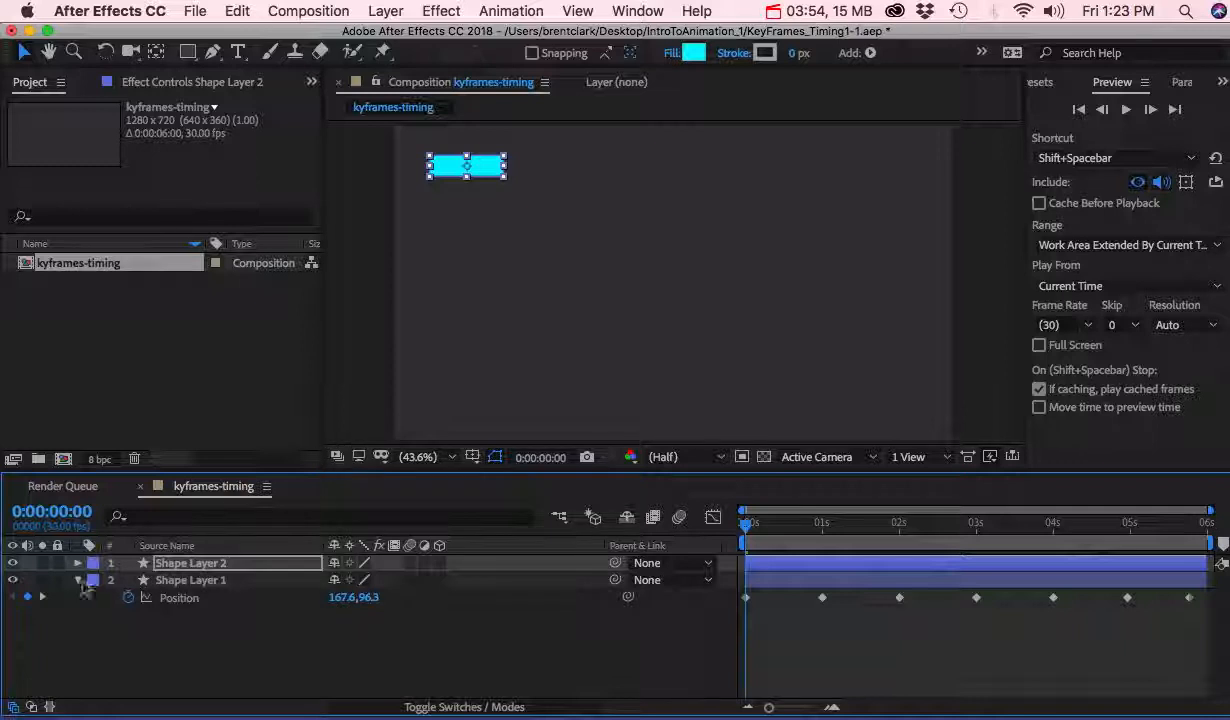
Collapse Shape Layer 1's properties, and lock and hide both existing shape layers
{"action": "left_click", "coordinate": [79, 581]}
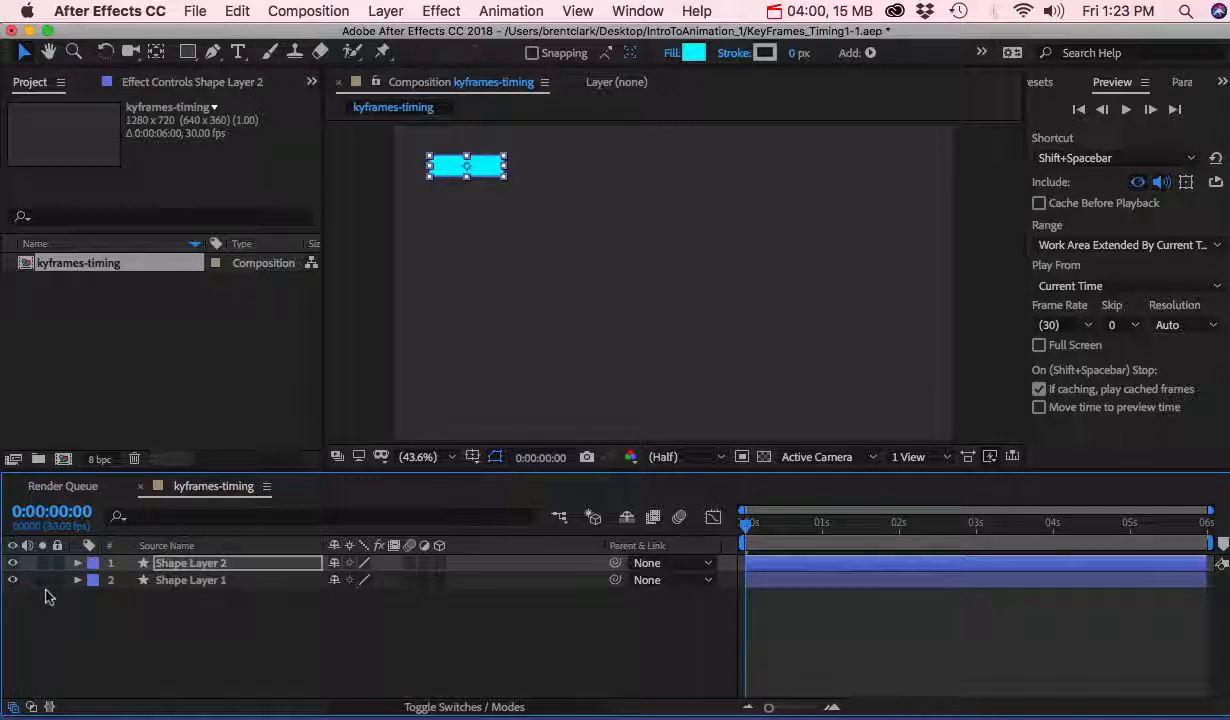
{"action": "left_click", "coordinate": [57, 563]}
{"action": "left_click", "coordinate": [12, 563]}
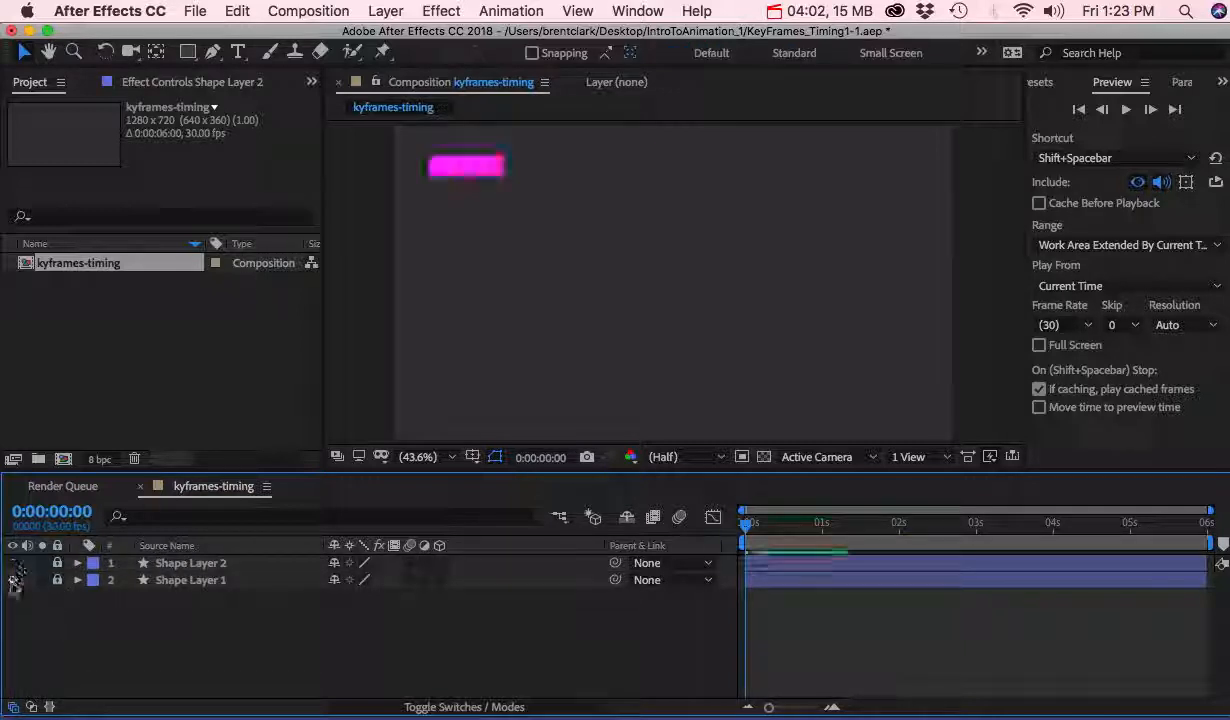
{"action": "left_click", "coordinate": [12, 580]}
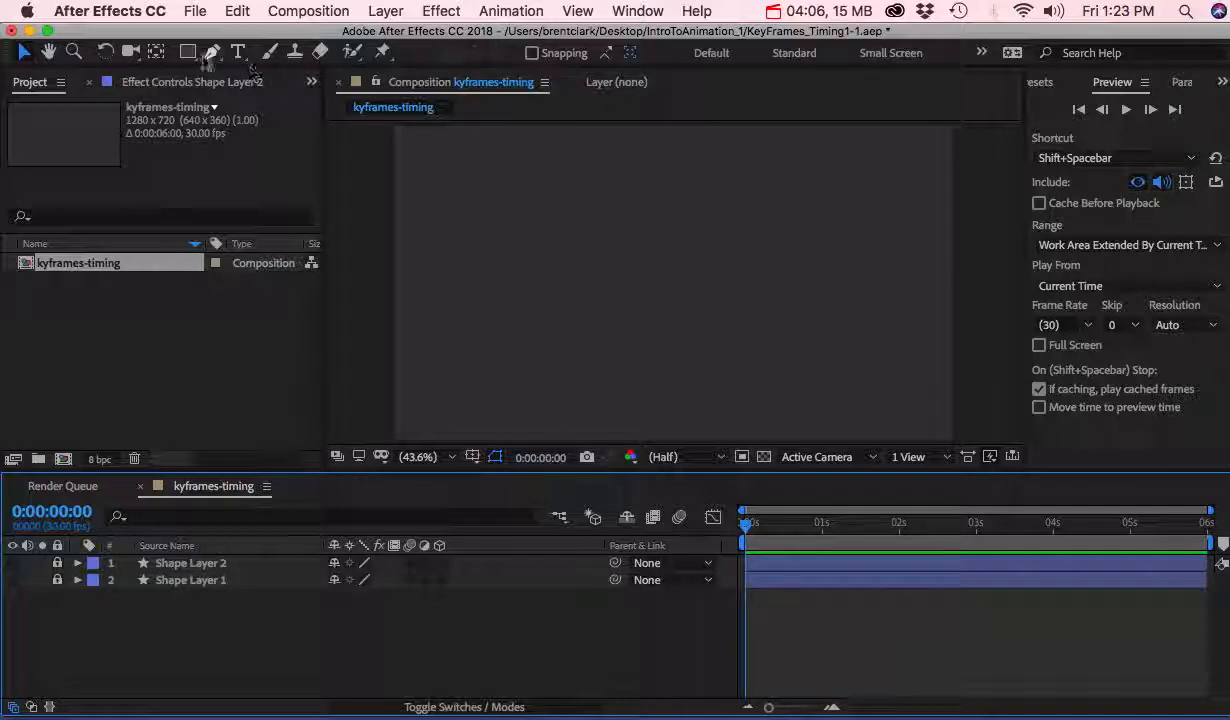
Draw a small cyan rectangle on a new shape layer near the upper-left corner of the composition
{"action": "left_click", "coordinate": [188, 53]}
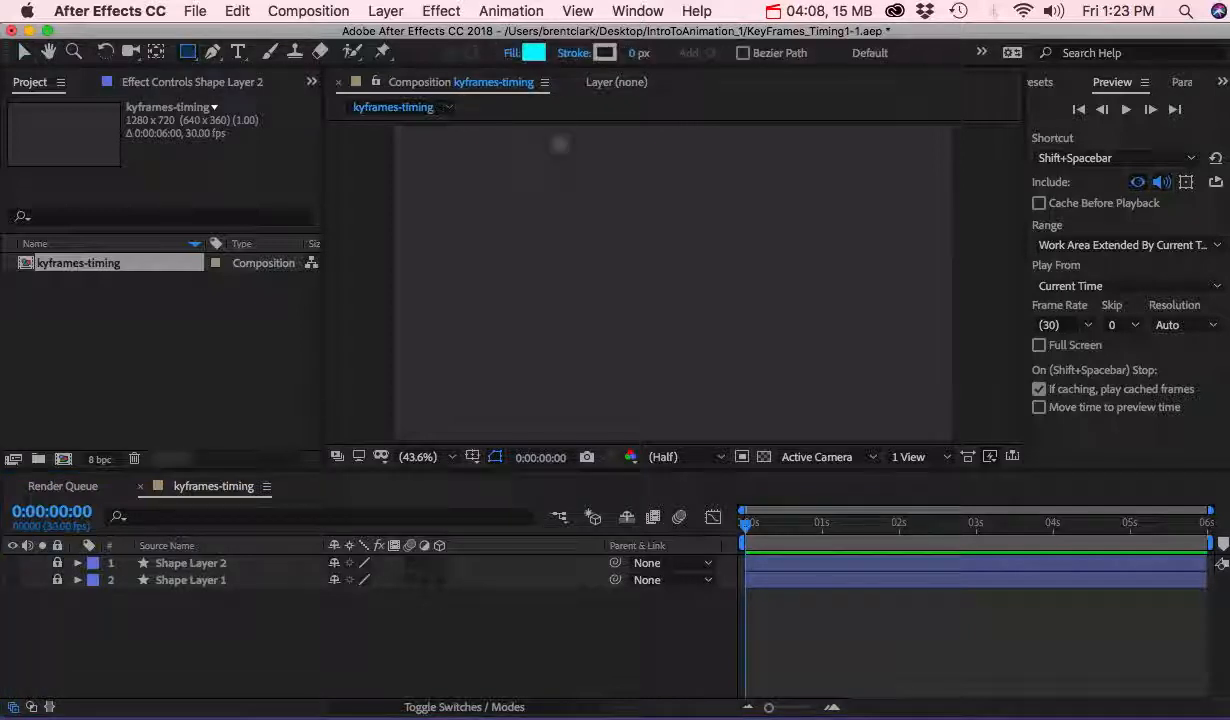
{"action": "mouse_move", "coordinate": [452, 150]}
{"action": "left_mouse_down"}
{"action": "mouse_move", "coordinate": [466, 168]}
{"action": "mouse_move", "coordinate": [538, 176]}
{"action": "left_mouse_up"}
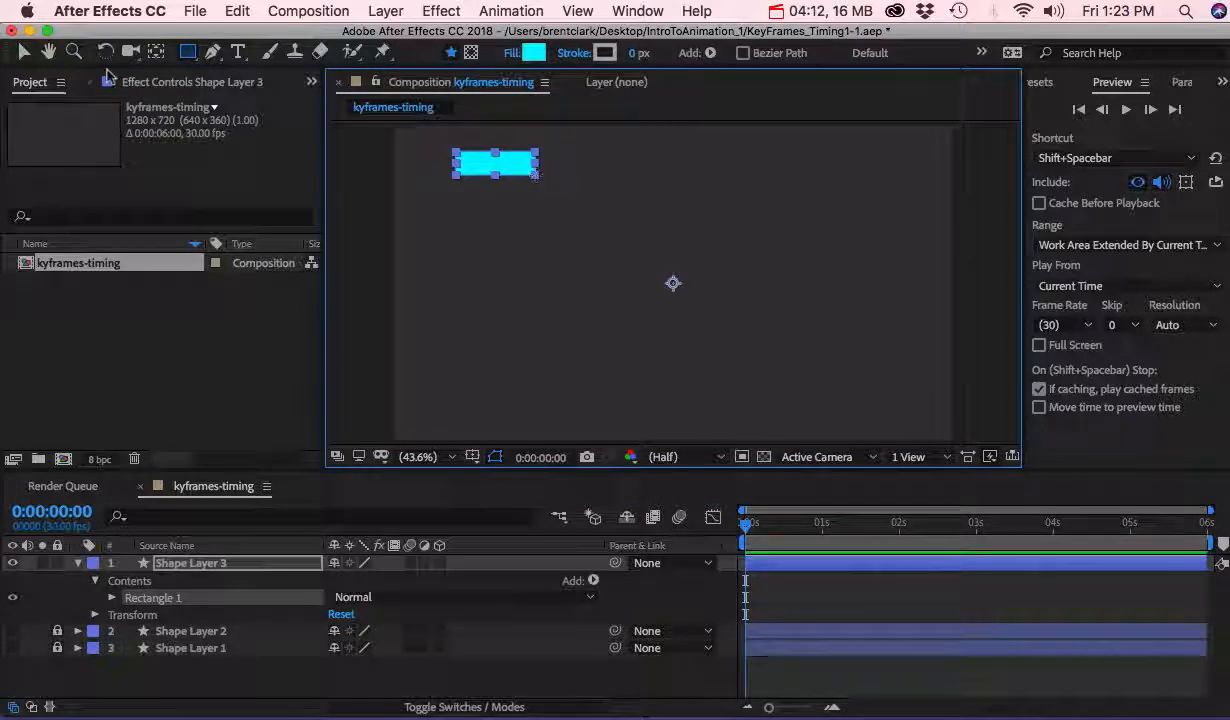
{"action": "left_click", "coordinate": [25, 53]}
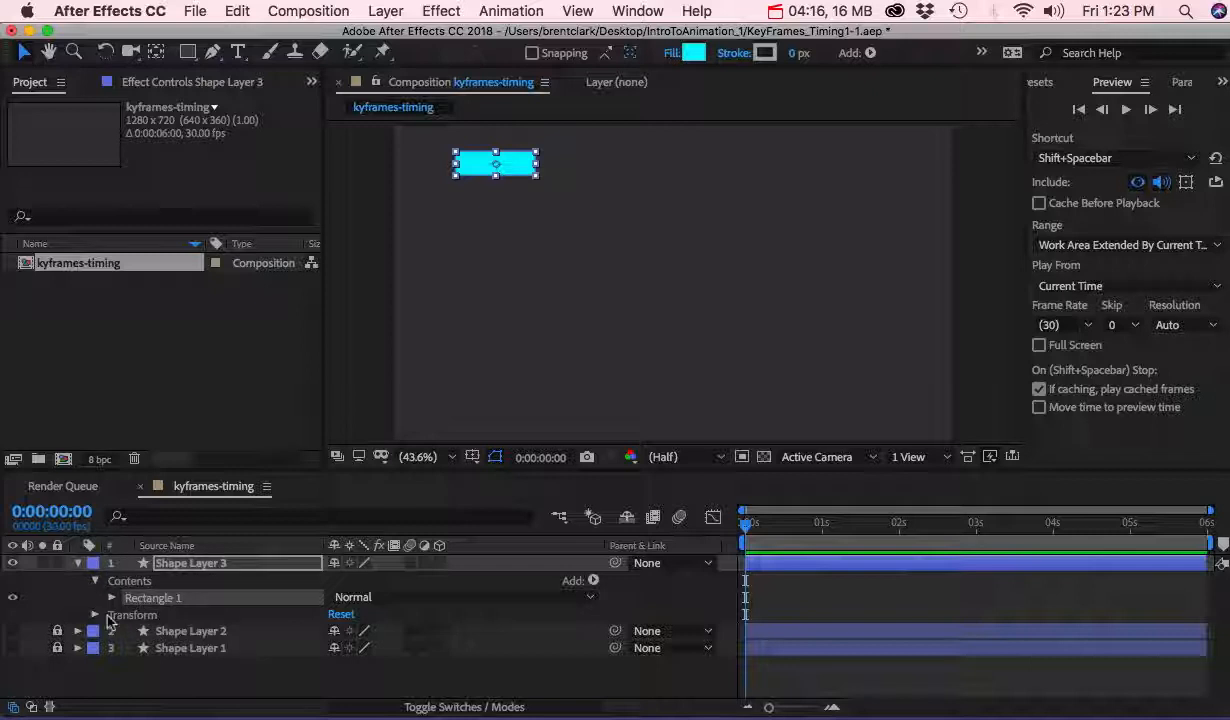
Reveal the new rectangle layer's Position property and shift the layer to about (612, 365)
{"action": "left_click", "coordinate": [168, 563]}
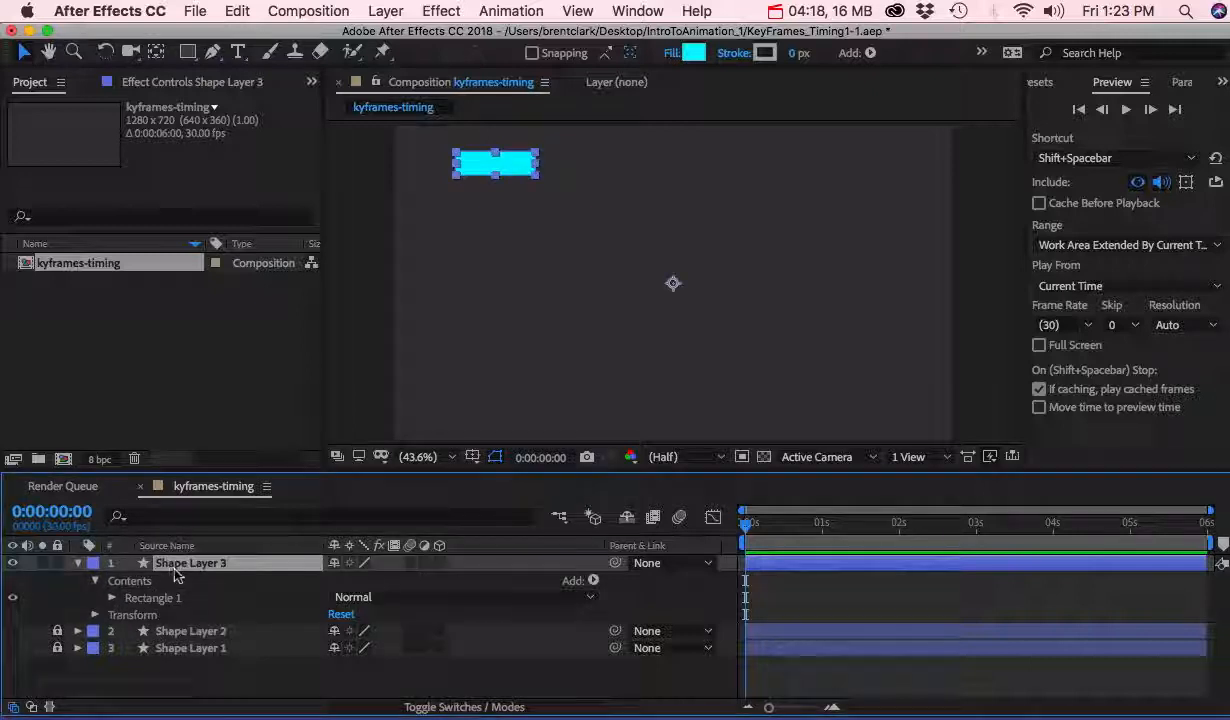
{"action": "key", "text": "p"}
{"action": "left_click", "coordinate": [165, 582]}
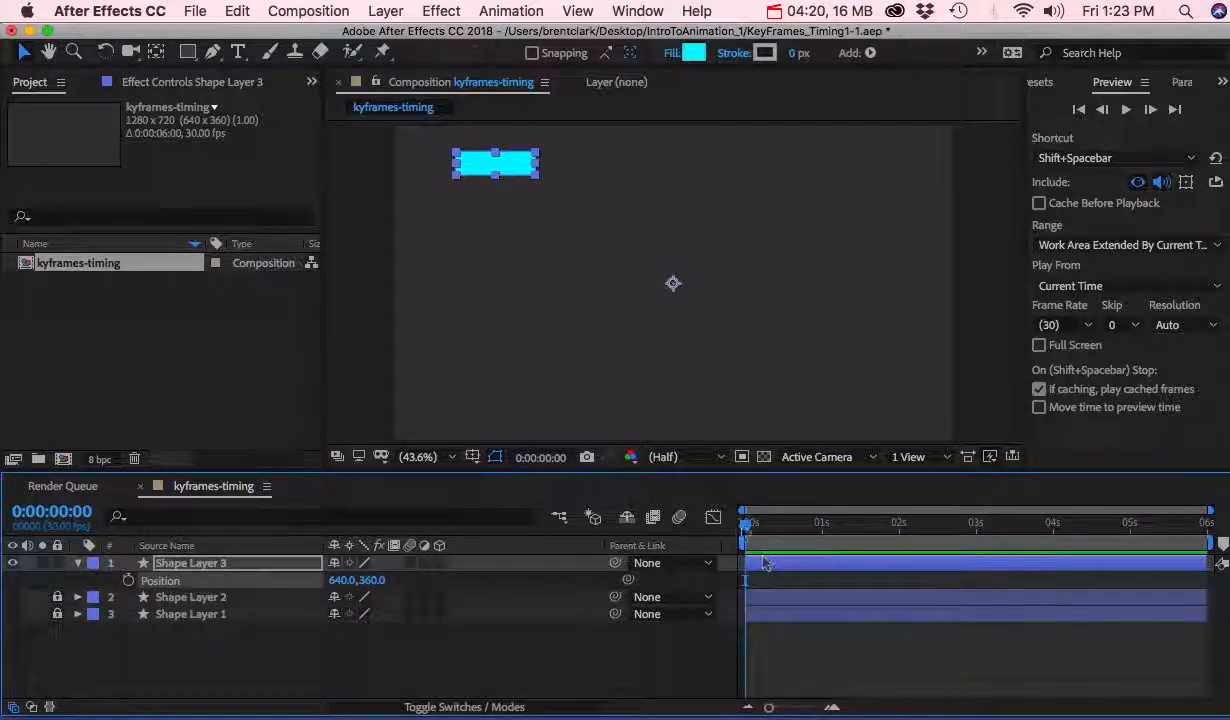
{"action": "left_click", "coordinate": [674, 284]}
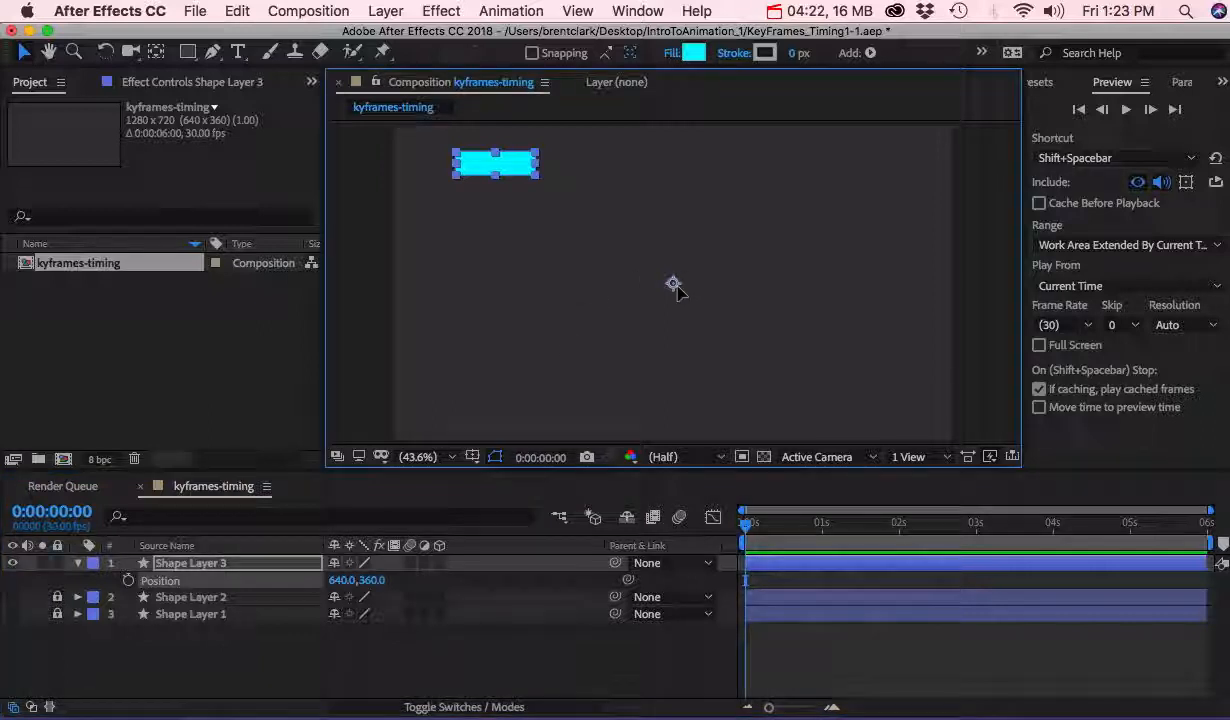
{"action": "mouse_move", "coordinate": [674, 284]}
{"action": "left_mouse_down"}
{"action": "mouse_move", "coordinate": [642, 283]}
{"action": "mouse_move", "coordinate": [662, 285]}
{"action": "left_mouse_up"}
Move the new layer's anchor point from the middle of the composition to the cyan rectangle's center
{"action": "left_click", "coordinate": [190, 586]}
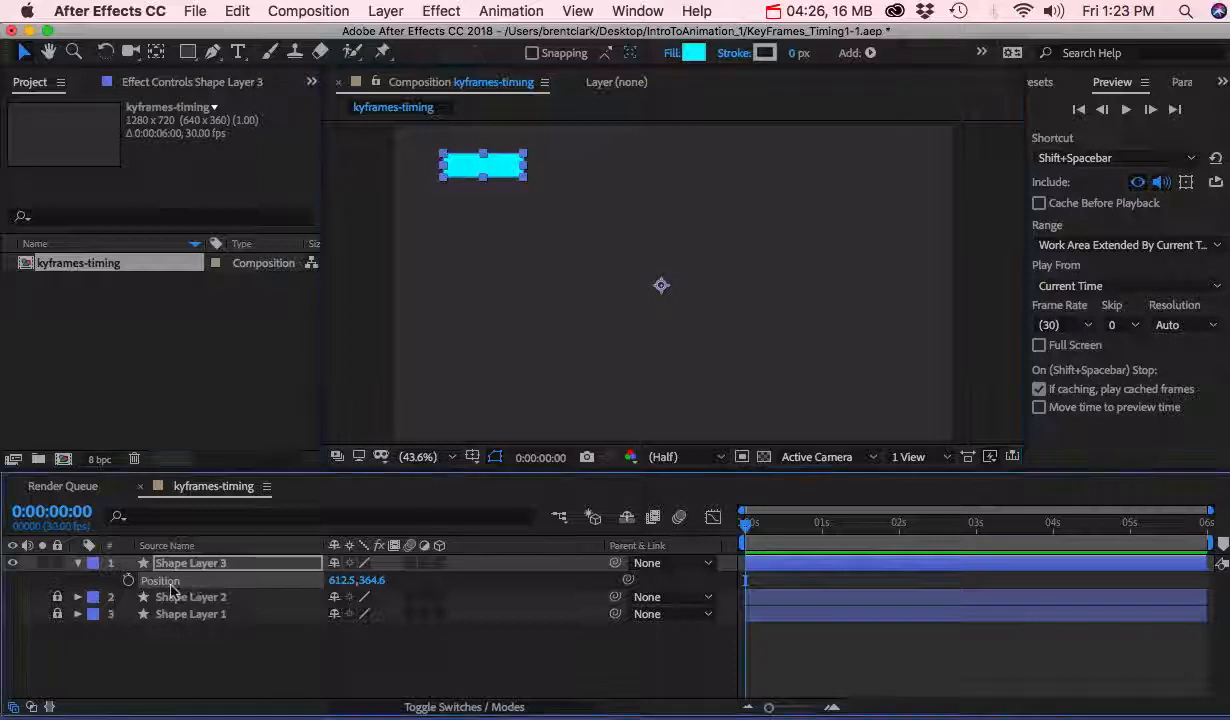
{"action": "key", "text": "y"}
{"action": "left_click_drag", "start_coordinate": [658, 288], "coordinate": [484, 172]}
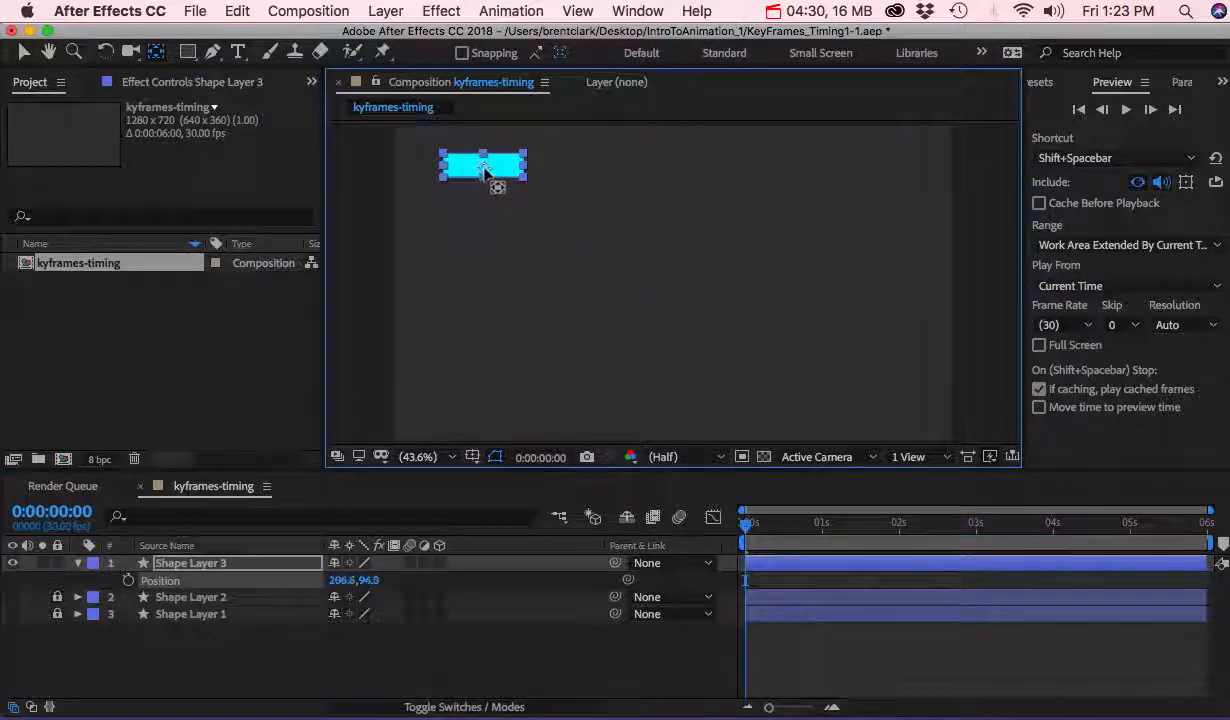
{"action": "key", "text": "v"}
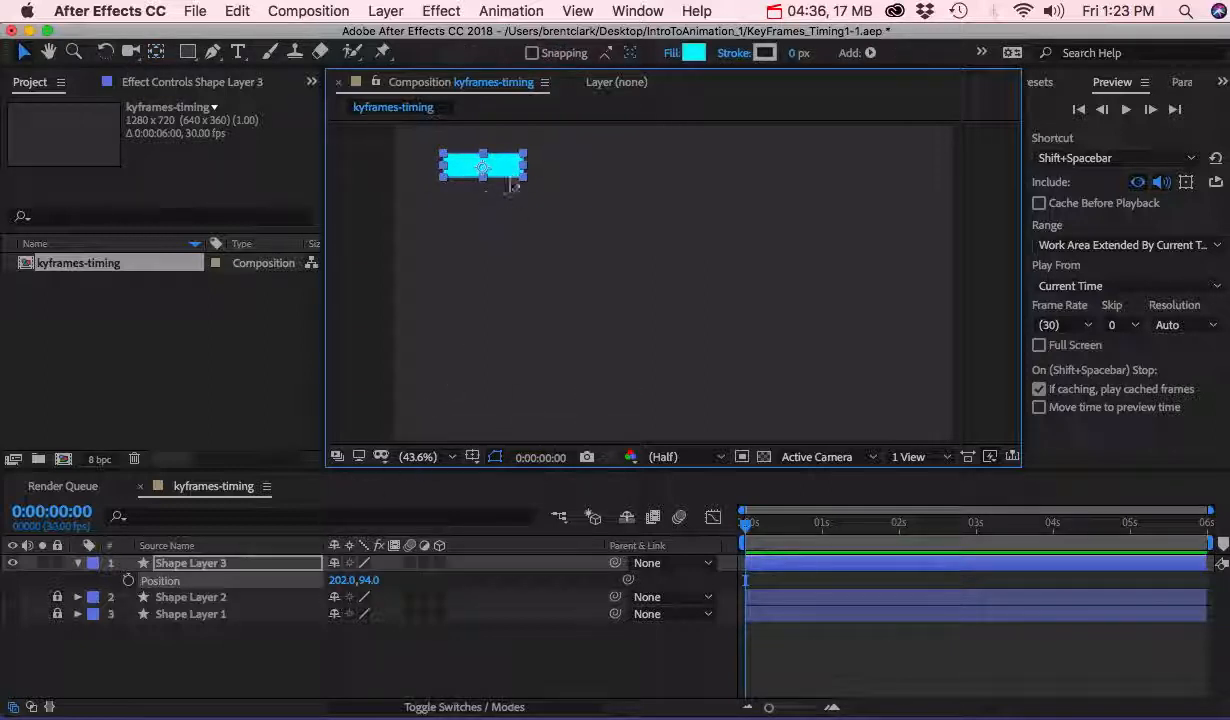
Place the cyan rectangle at about (204, 115) and hold it there with Position keyframes at 0:00:00:00 and 0:00:00:26
{"action": "left_click_drag", "start_coordinate": [510, 185], "coordinate": [512, 196]}
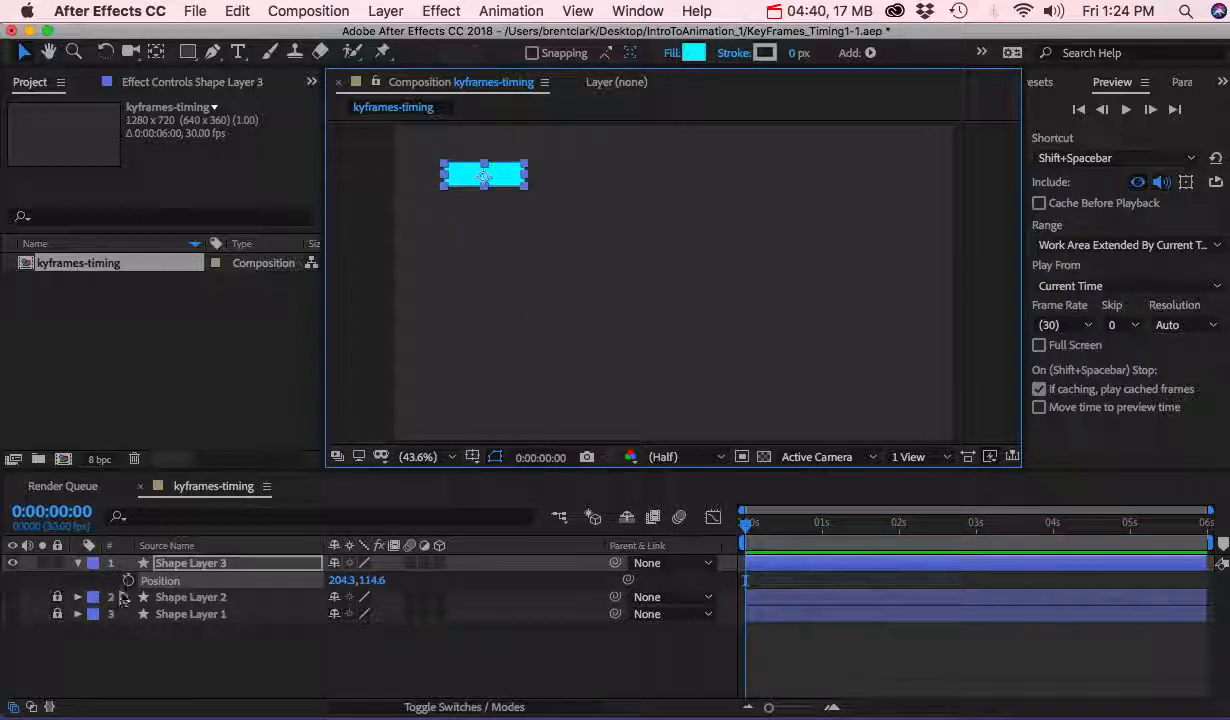
{"action": "left_click", "coordinate": [128, 581]}
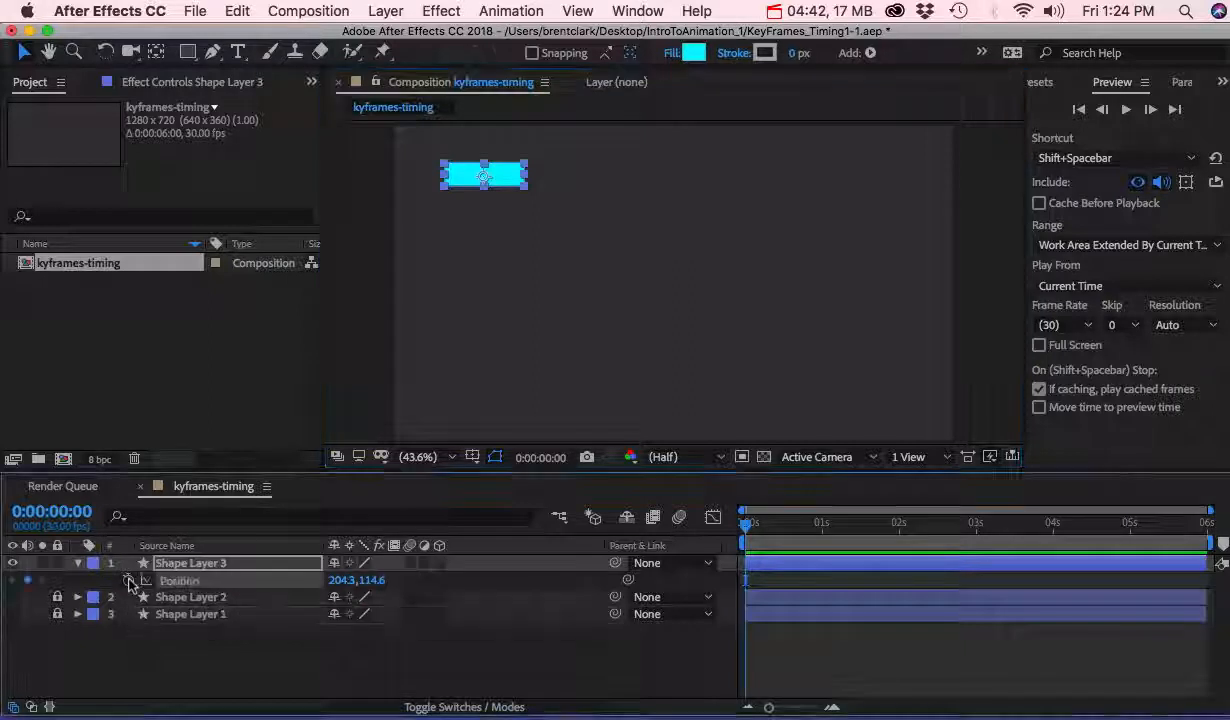
{"action": "left_click_drag", "start_coordinate": [755, 530], "coordinate": [814, 532]}
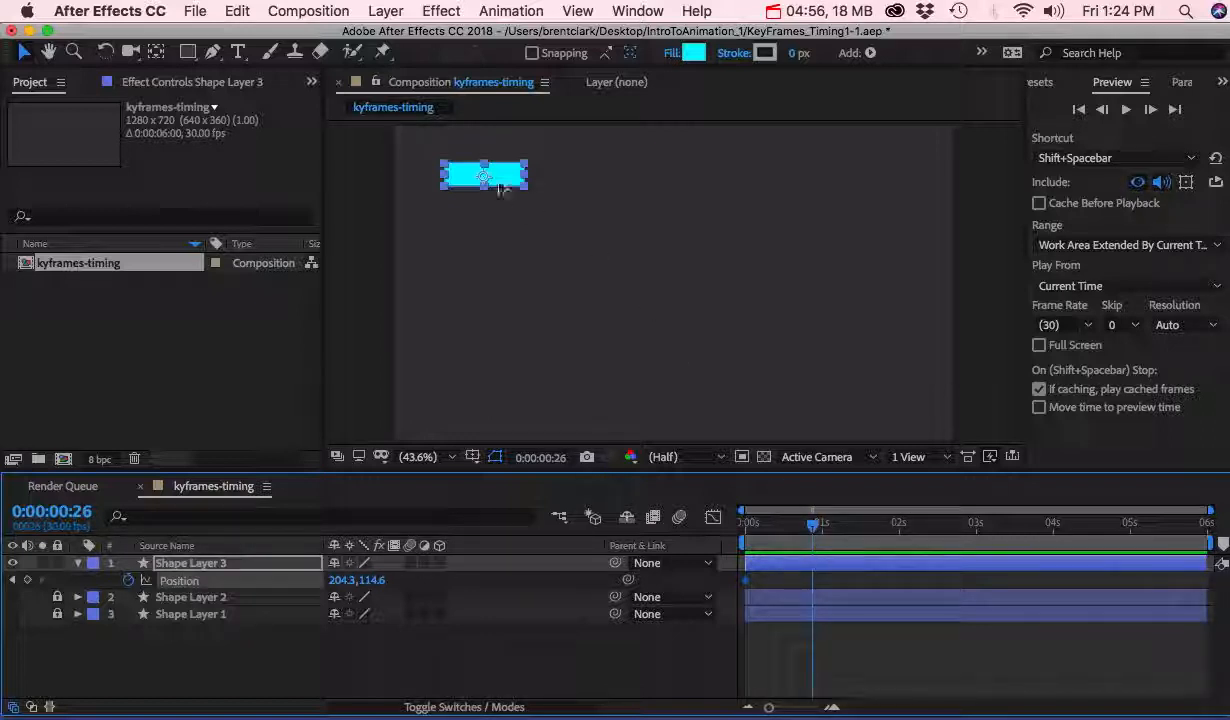
{"action": "left_click_drag", "start_coordinate": [499, 187], "coordinate": [683, 203]}
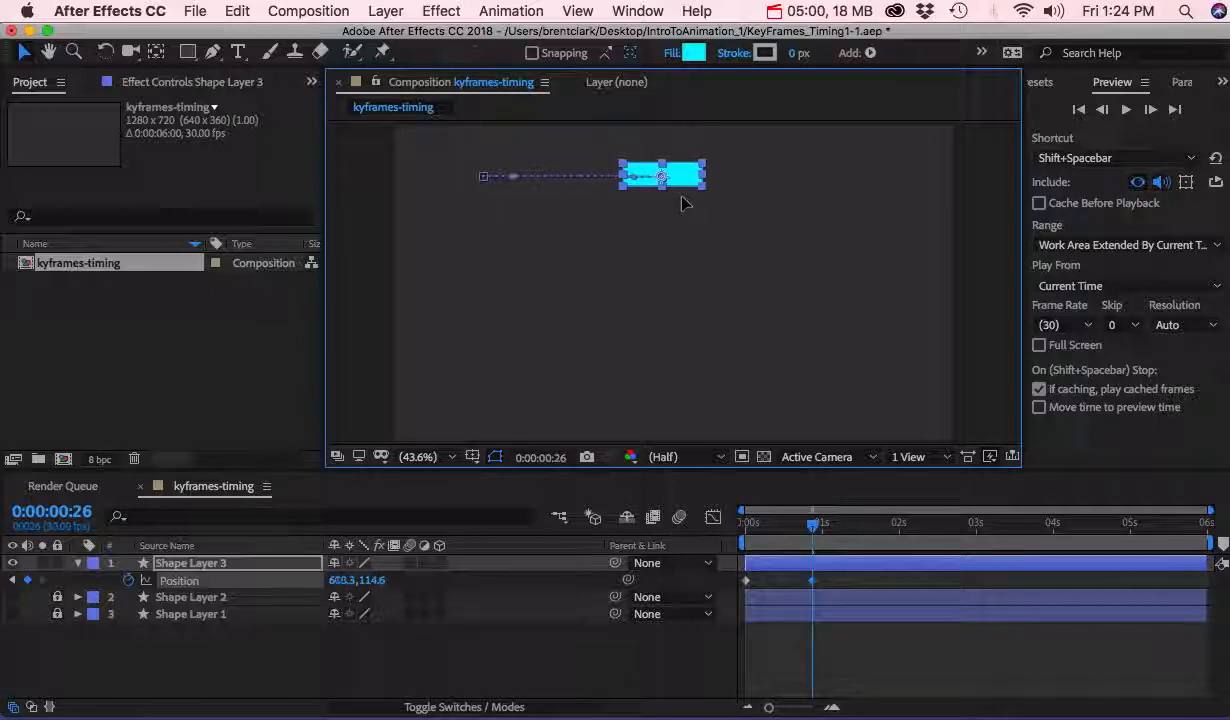
{"action": "key", "text": "super+z"}
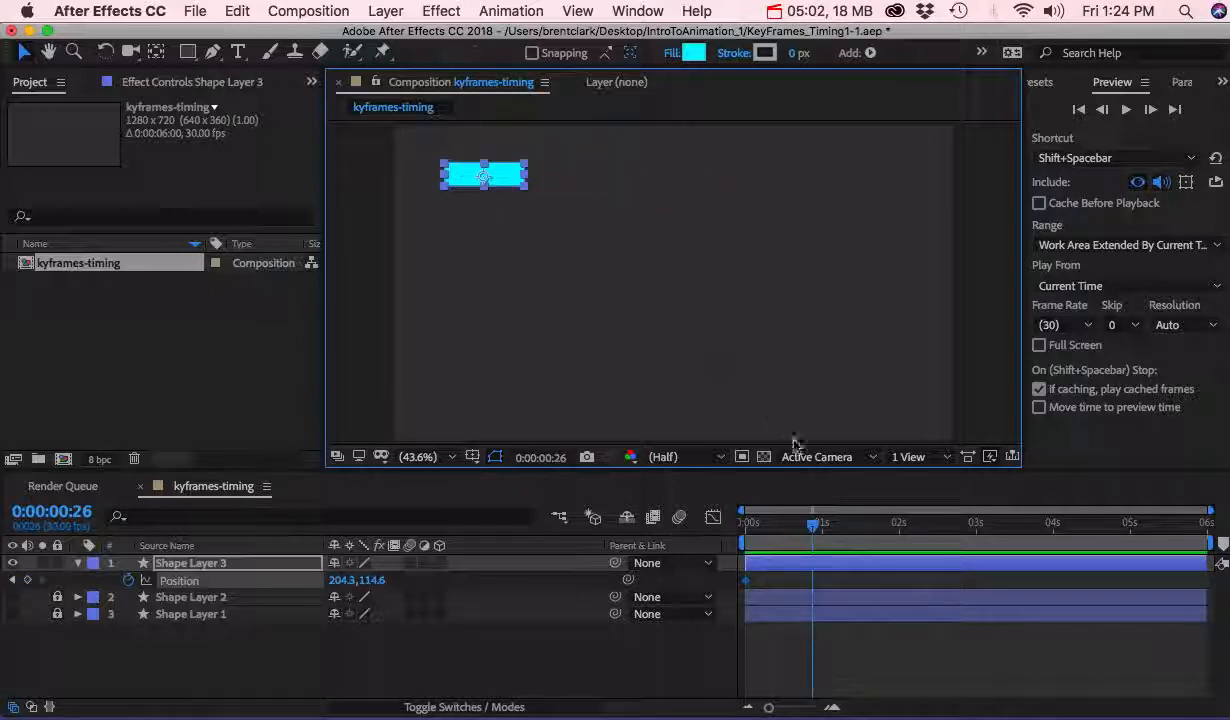
{"action": "left_click", "coordinate": [28, 581]}
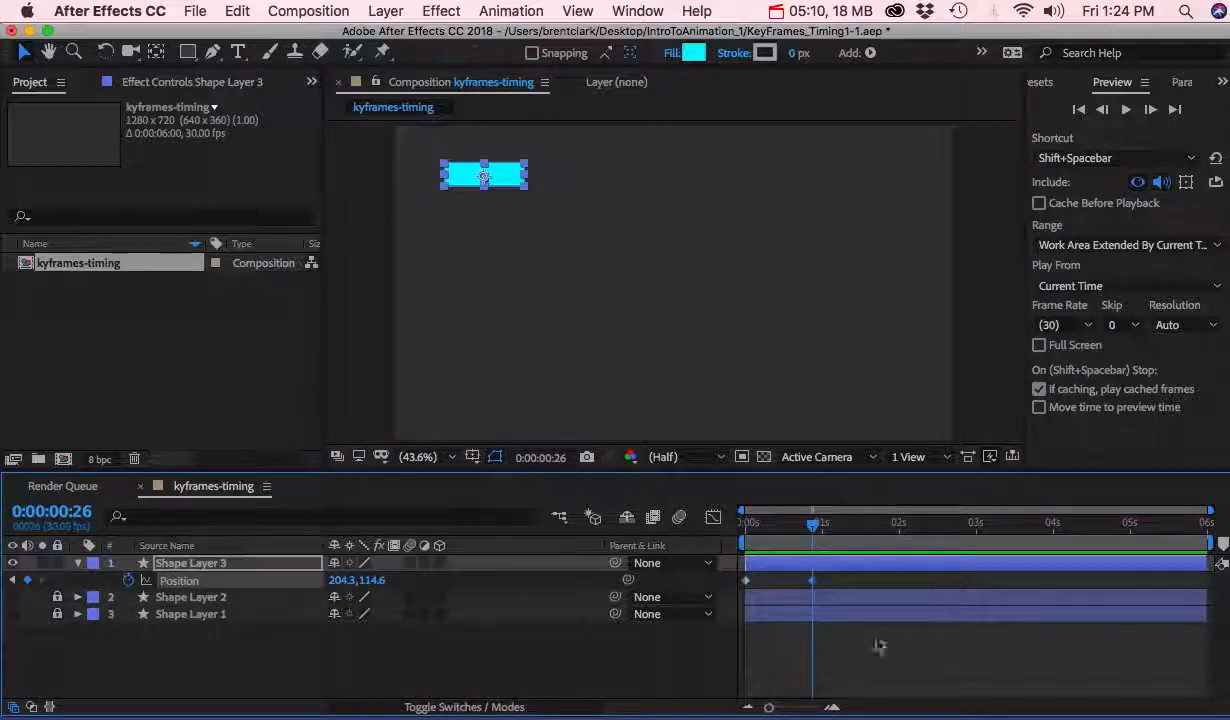
Keyframe the rectangle straight across to about (709, 115) at 0:00:01:00 and hold that position with a keyframe at 0:00:01:26
{"action": "mouse_move", "coordinate": [806, 518]}
{"action": "left_mouse_down"}
{"action": "mouse_move", "coordinate": [754, 524]}
{"action": "mouse_move", "coordinate": [818, 540]}
{"action": "mouse_move", "coordinate": [808, 533]}
{"action": "mouse_move", "coordinate": [826, 538]}
{"action": "mouse_move", "coordinate": [822, 528]}
{"action": "left_mouse_up"}
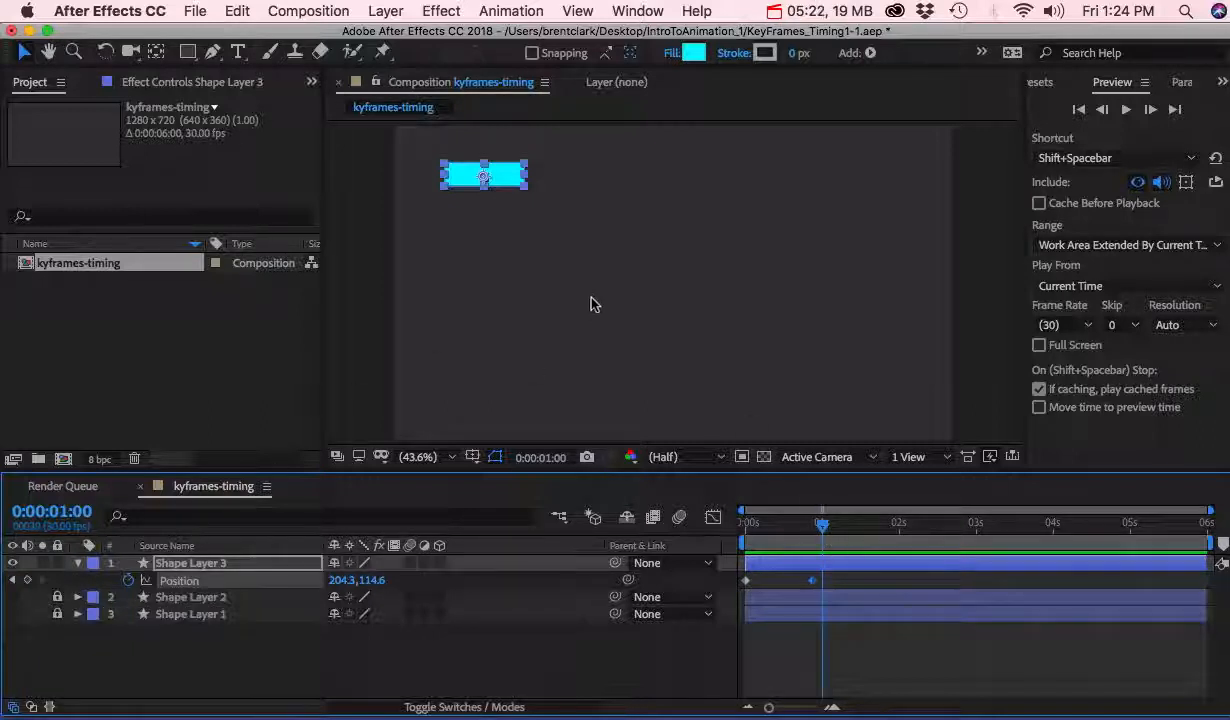
{"action": "left_click_drag", "start_coordinate": [510, 177], "coordinate": [729, 204]}
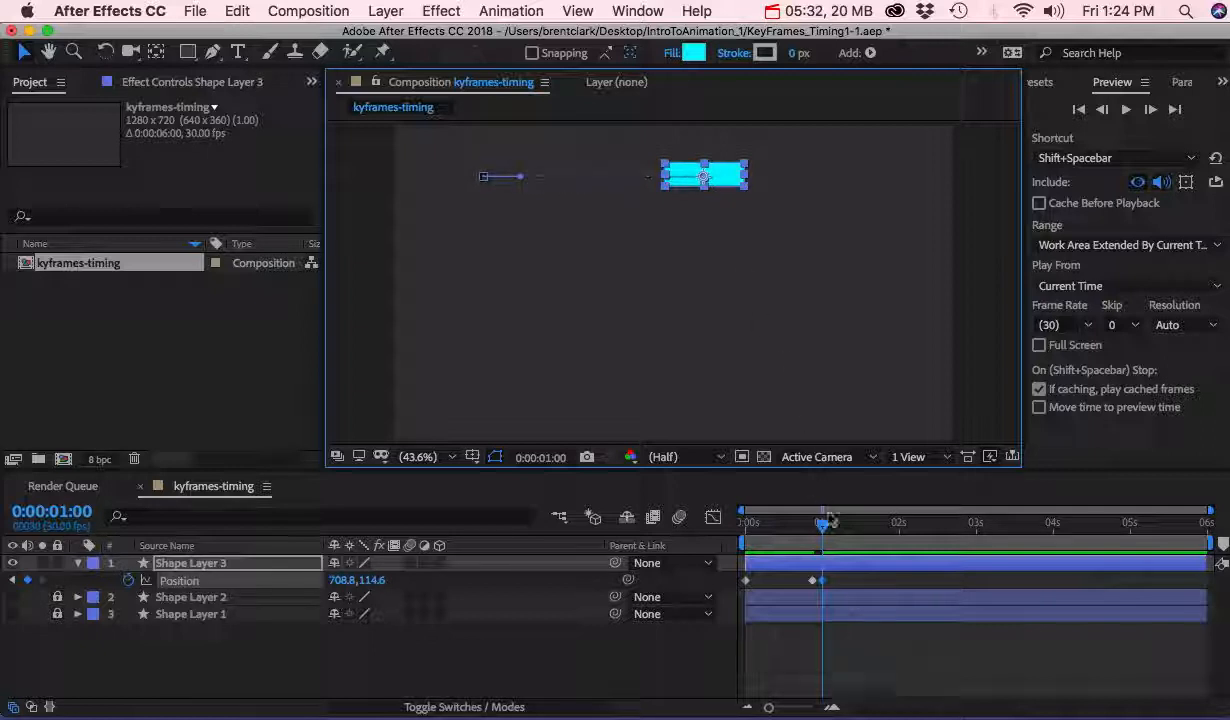
{"action": "left_click_drag", "start_coordinate": [827, 535], "coordinate": [893, 533]}
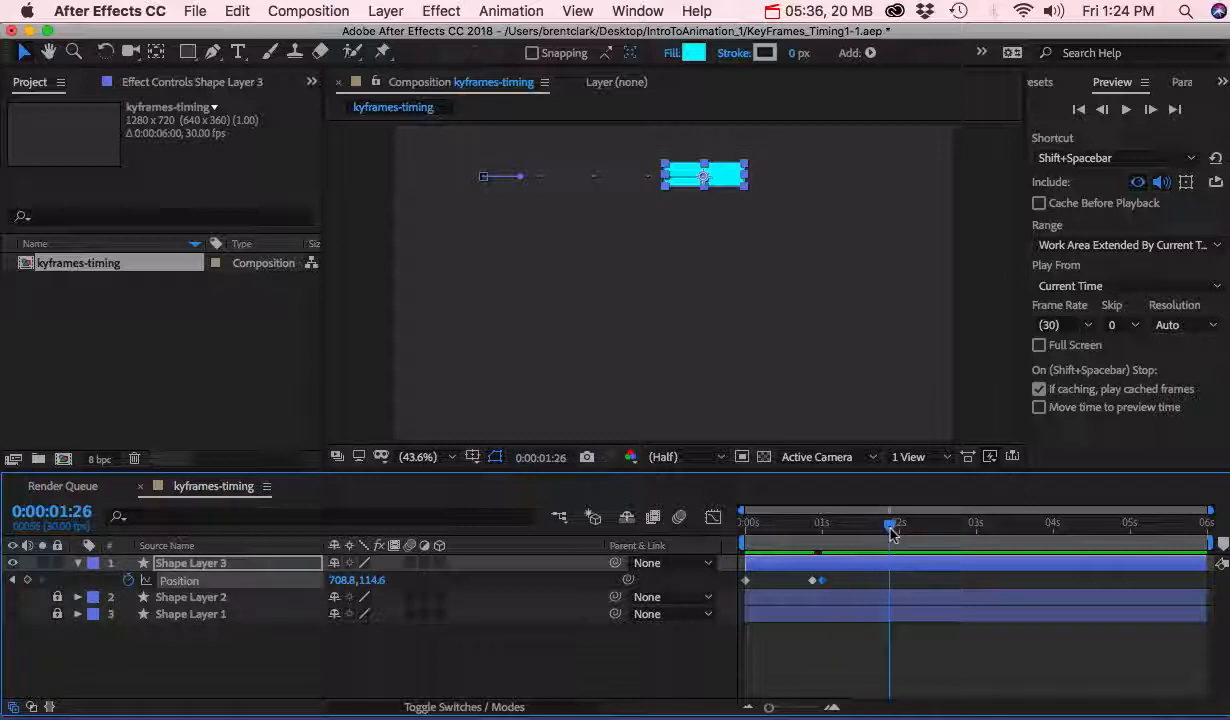
{"action": "left_click", "coordinate": [29, 581]}
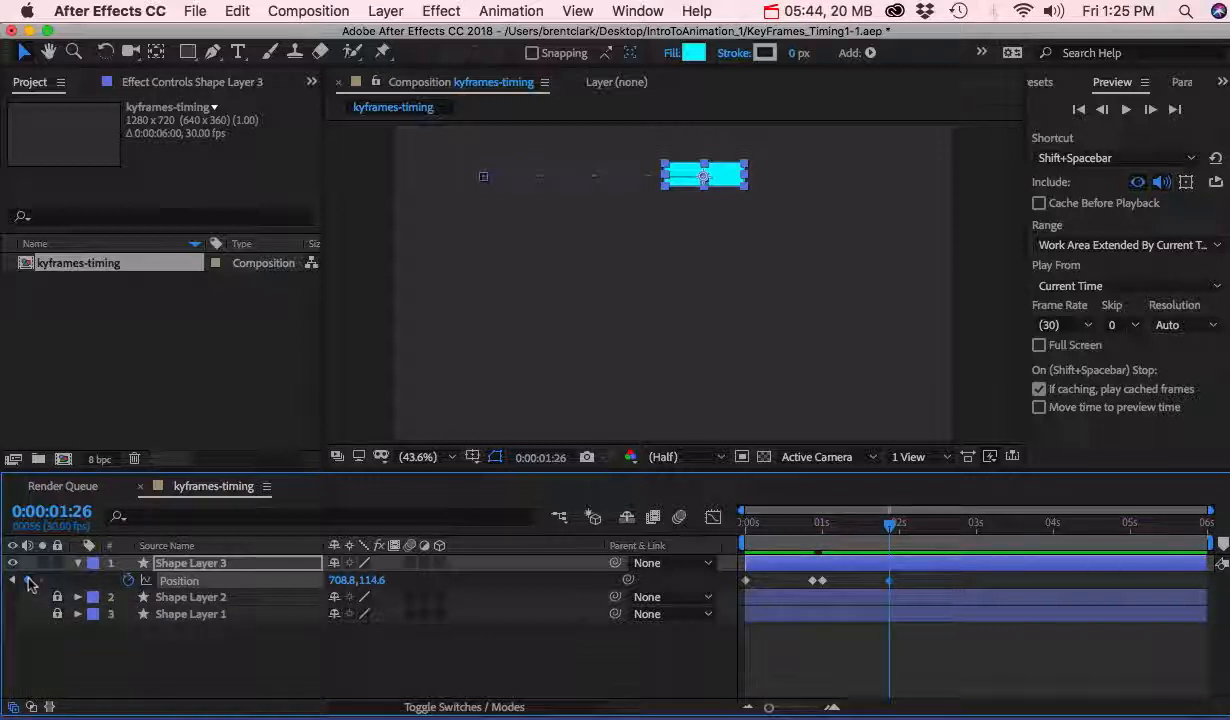
Keyframe the rectangle straight down to about (709, 335) at 0:00:01:29 and hold that position with a keyframe at 0:00:02:26
{"action": "left_click_drag", "start_coordinate": [895, 533], "coordinate": [898, 533]}
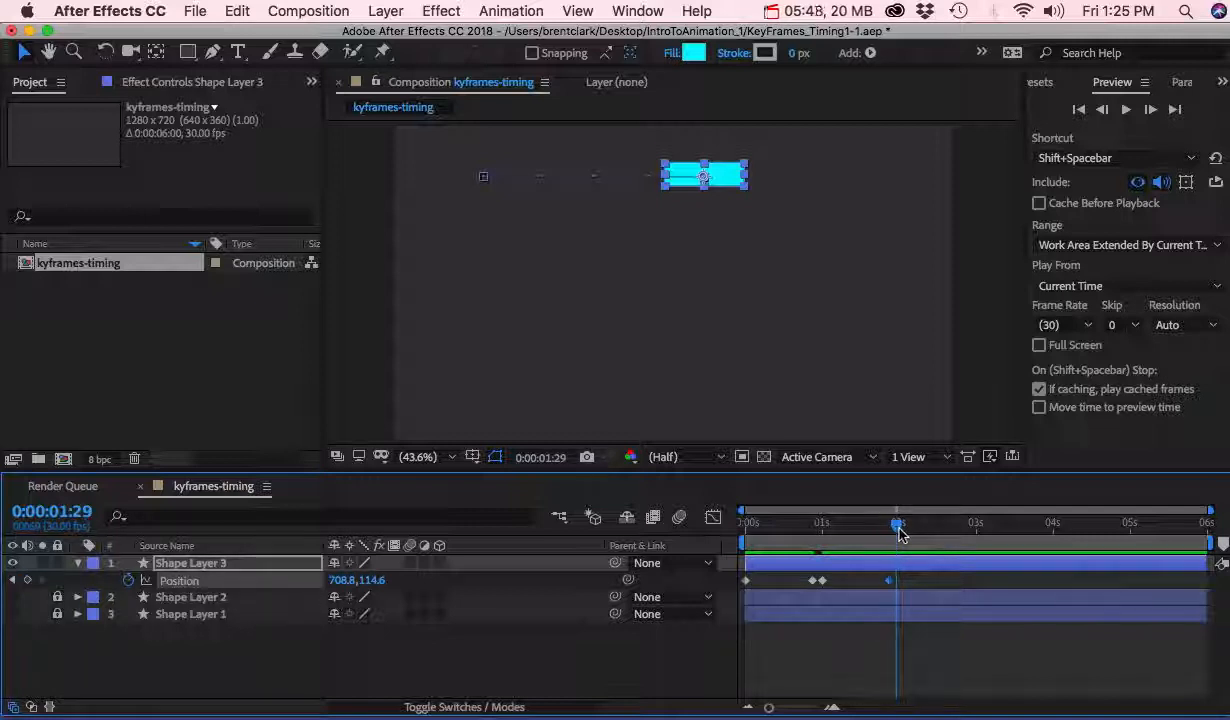
{"action": "left_click_drag", "start_coordinate": [733, 190], "coordinate": [741, 275]}
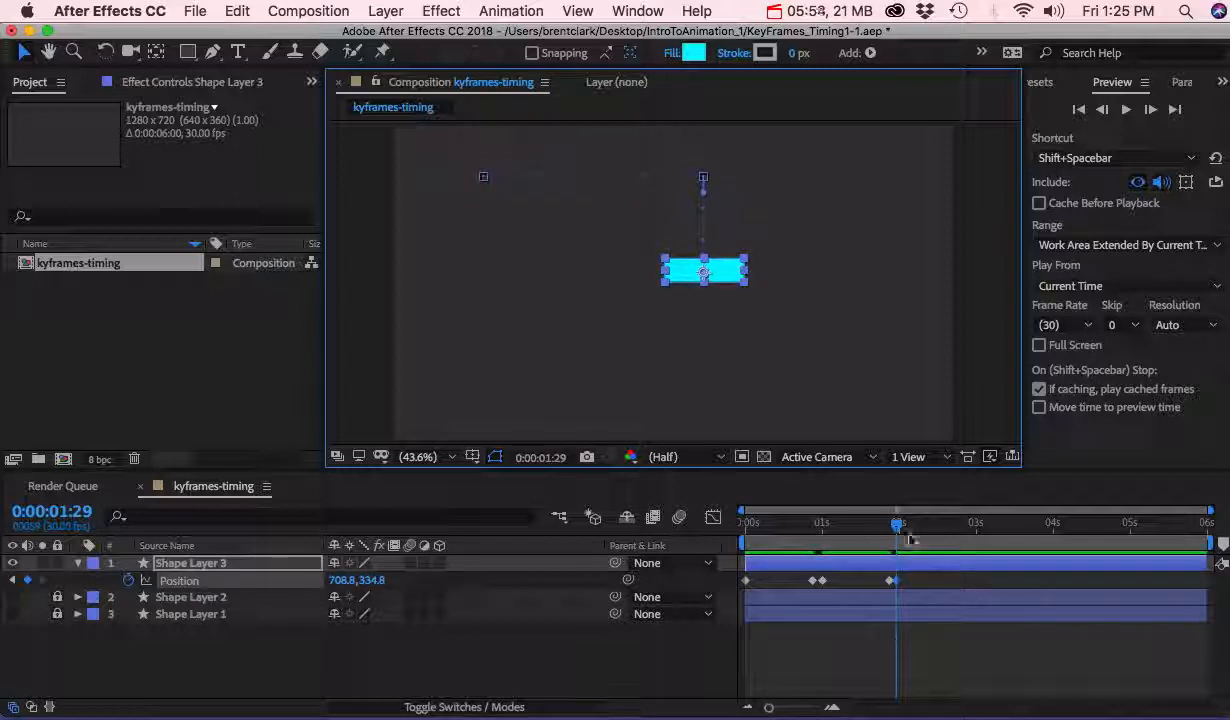
{"action": "left_click_drag", "start_coordinate": [900, 527], "coordinate": [966, 530]}
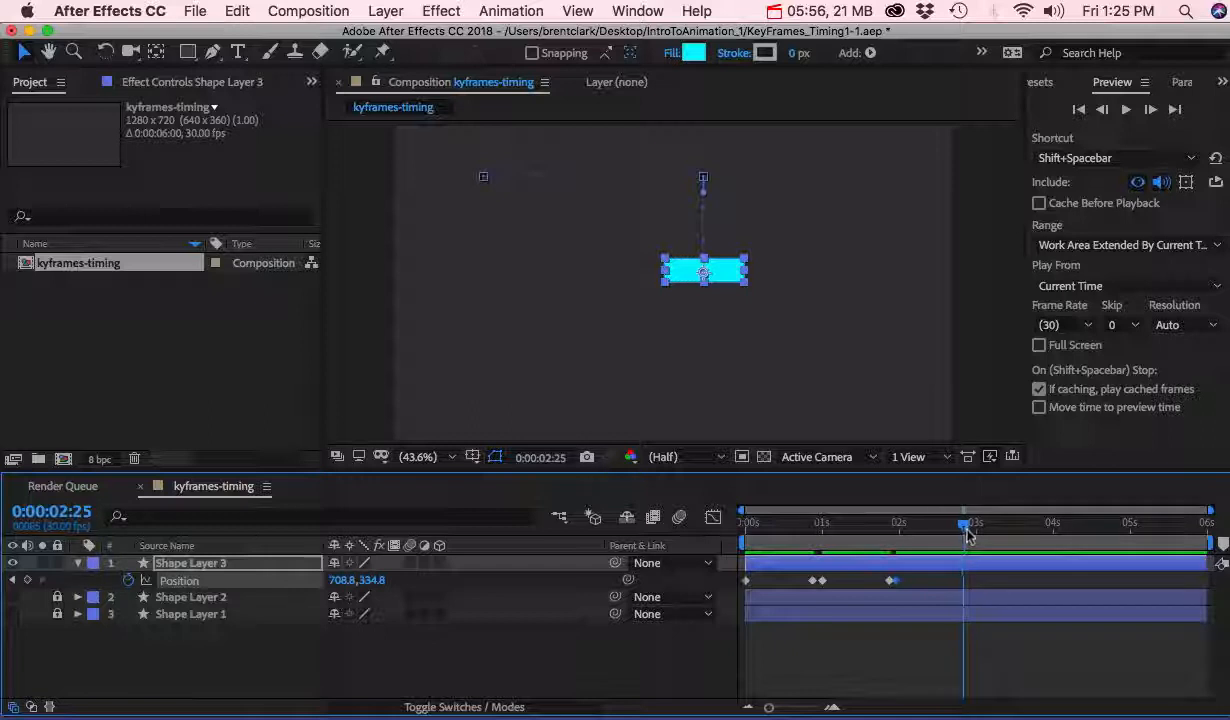
{"action": "left_click", "coordinate": [28, 580]}
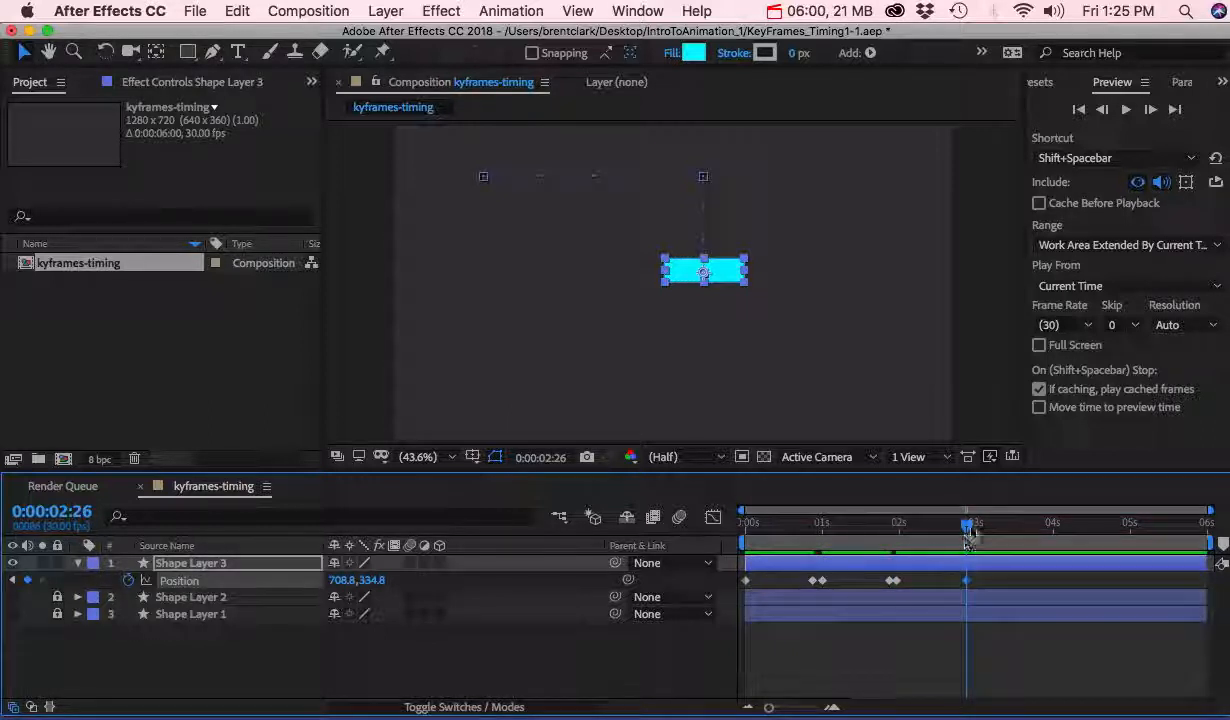
Keyframe the rectangle straight across to about (1078, 335) at 0:00:03:00 and hold that position with a keyframe at 0:00:03:26
{"action": "left_click_drag", "start_coordinate": [967, 531], "coordinate": [977, 533]}
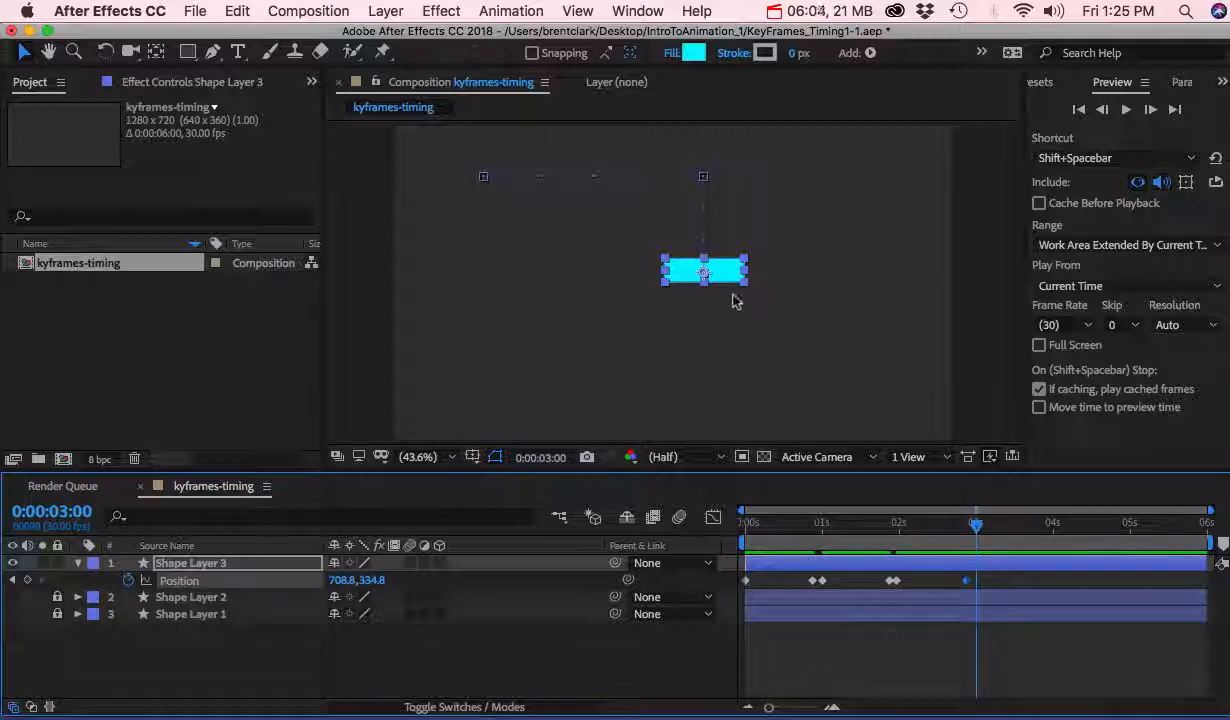
{"action": "left_click_drag", "start_coordinate": [735, 300], "coordinate": [895, 295]}
{"action": "left_click_drag", "start_coordinate": [975, 532], "coordinate": [1046, 533]}
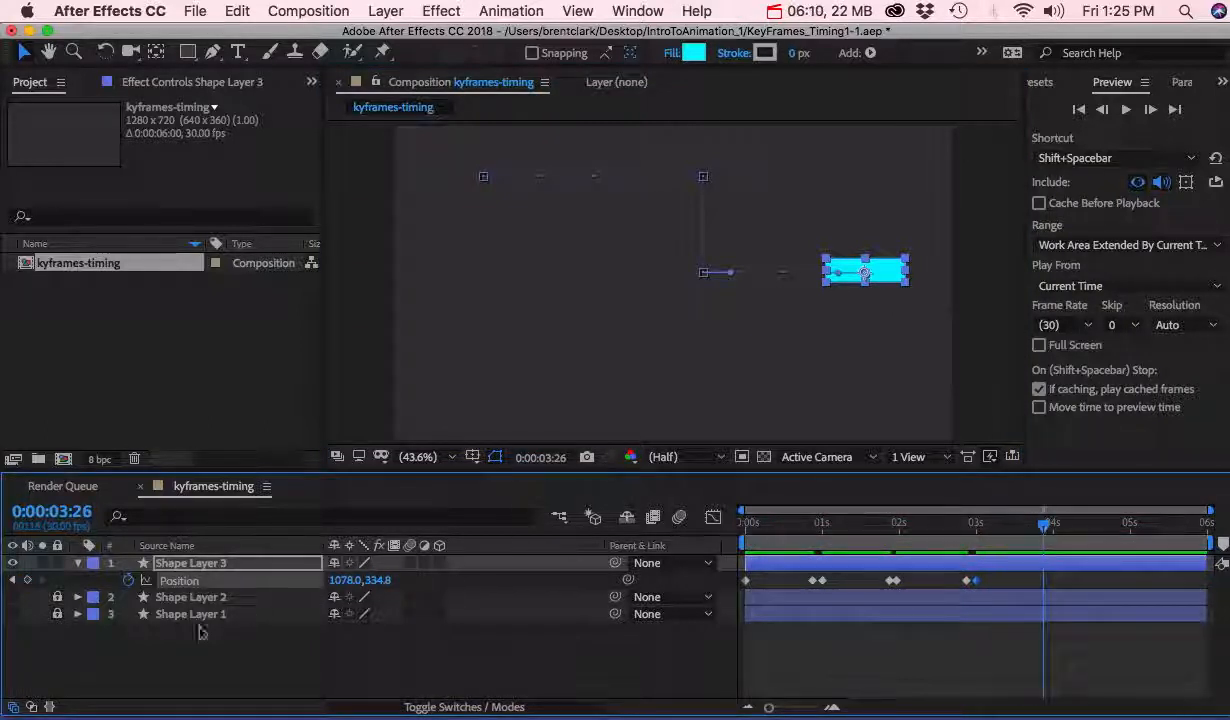
{"action": "left_click", "coordinate": [28, 582]}
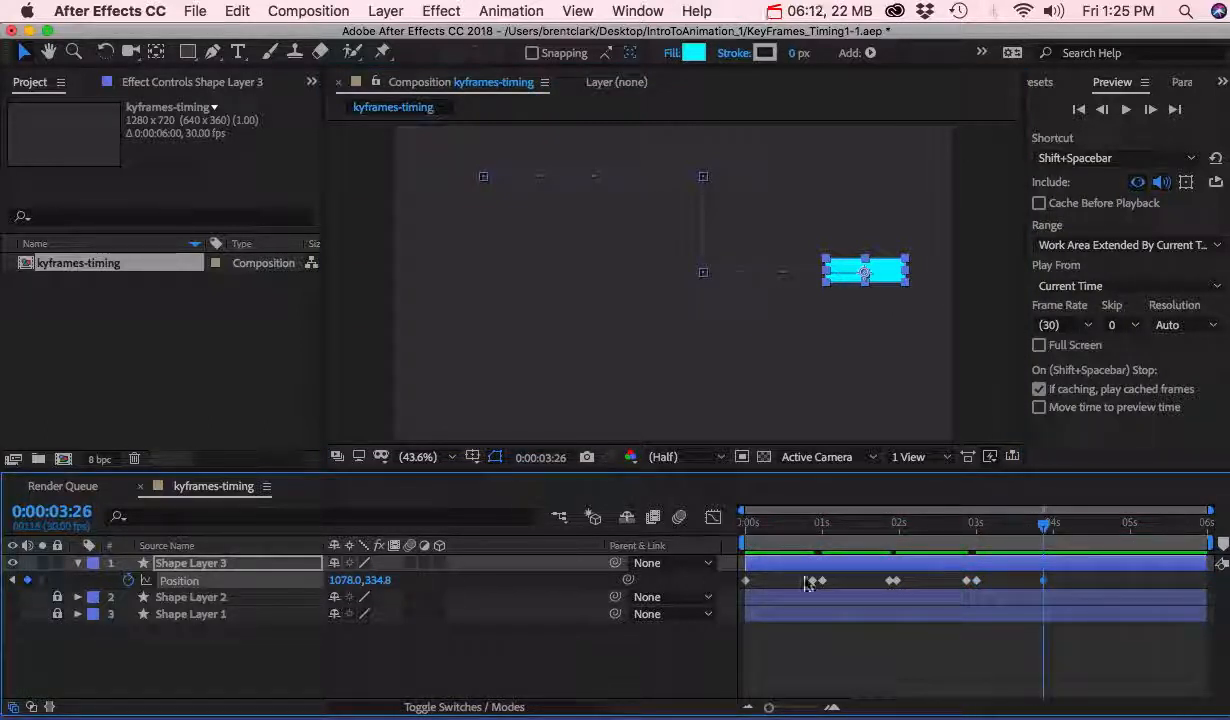
Keyframe the cyan rectangle straight down to about (1078, 516) at 0:00:04:00
{"action": "left_click_drag", "start_coordinate": [1046, 533], "coordinate": [1057, 534]}
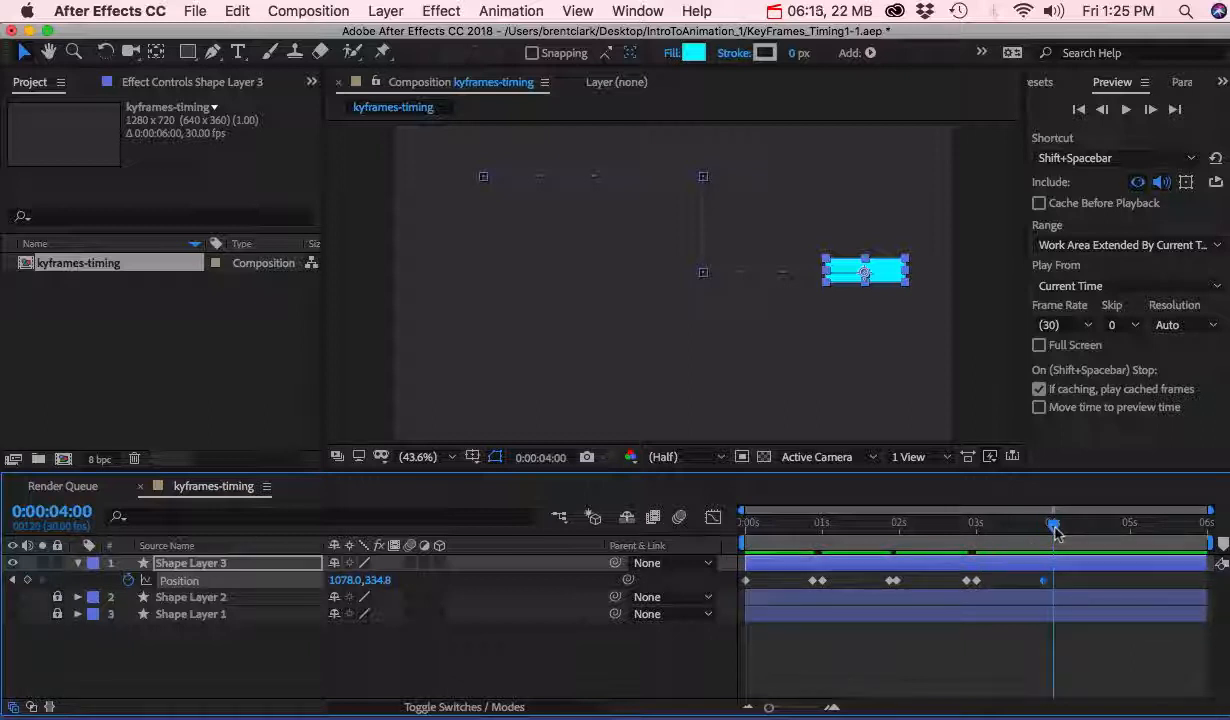
{"action": "left_click_drag", "start_coordinate": [892, 276], "coordinate": [896, 352]}
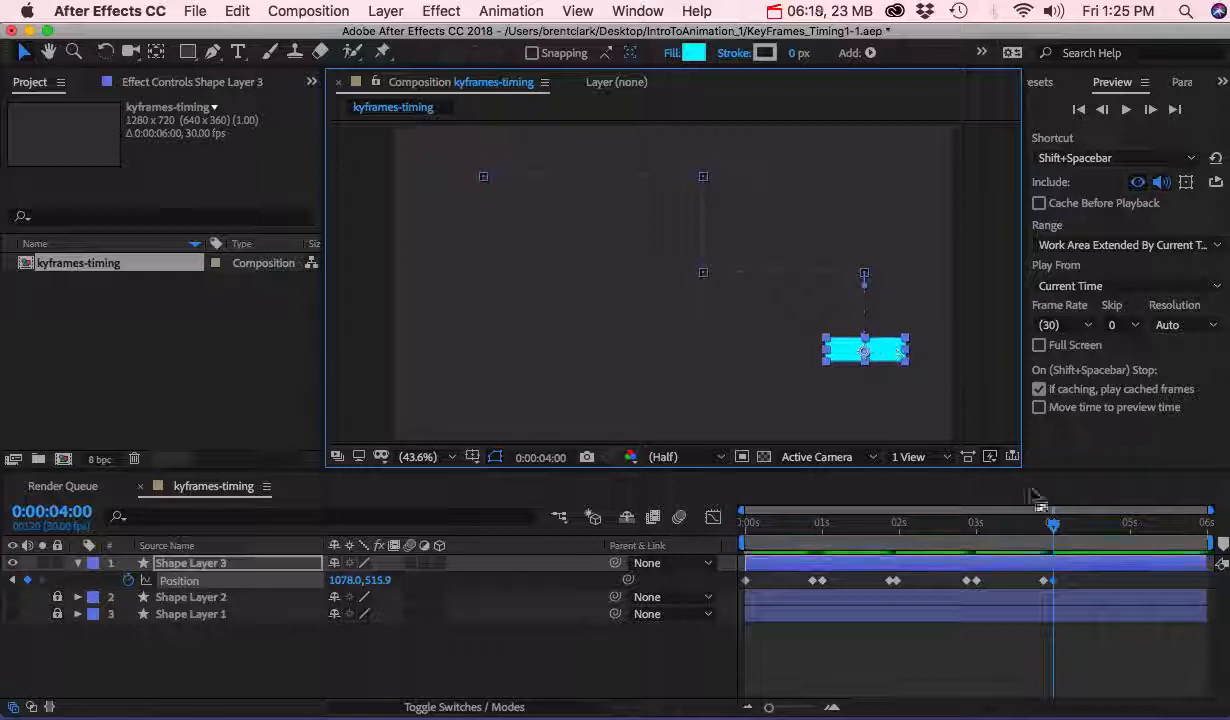
{"action": "left_click_drag", "start_coordinate": [1055, 530], "coordinate": [1117, 526]}
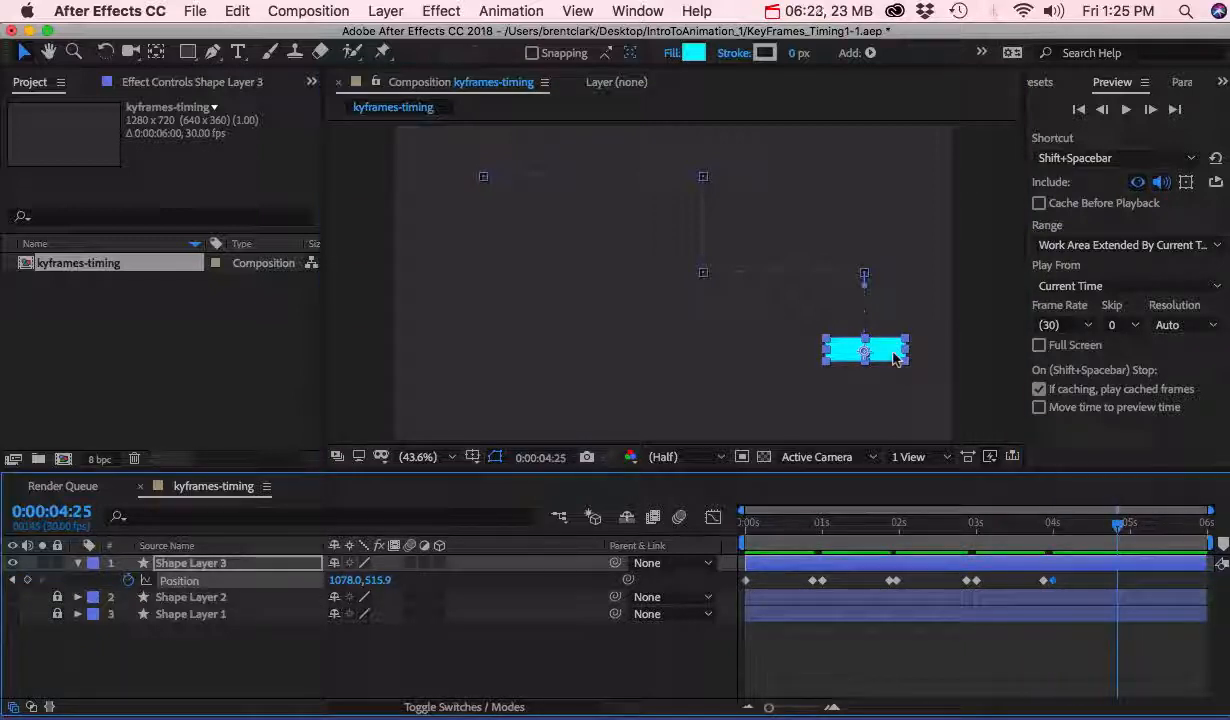
{"action": "left_click", "coordinate": [27, 580]}
{"action": "left_click_drag", "start_coordinate": [896, 362], "coordinate": [778, 358]}
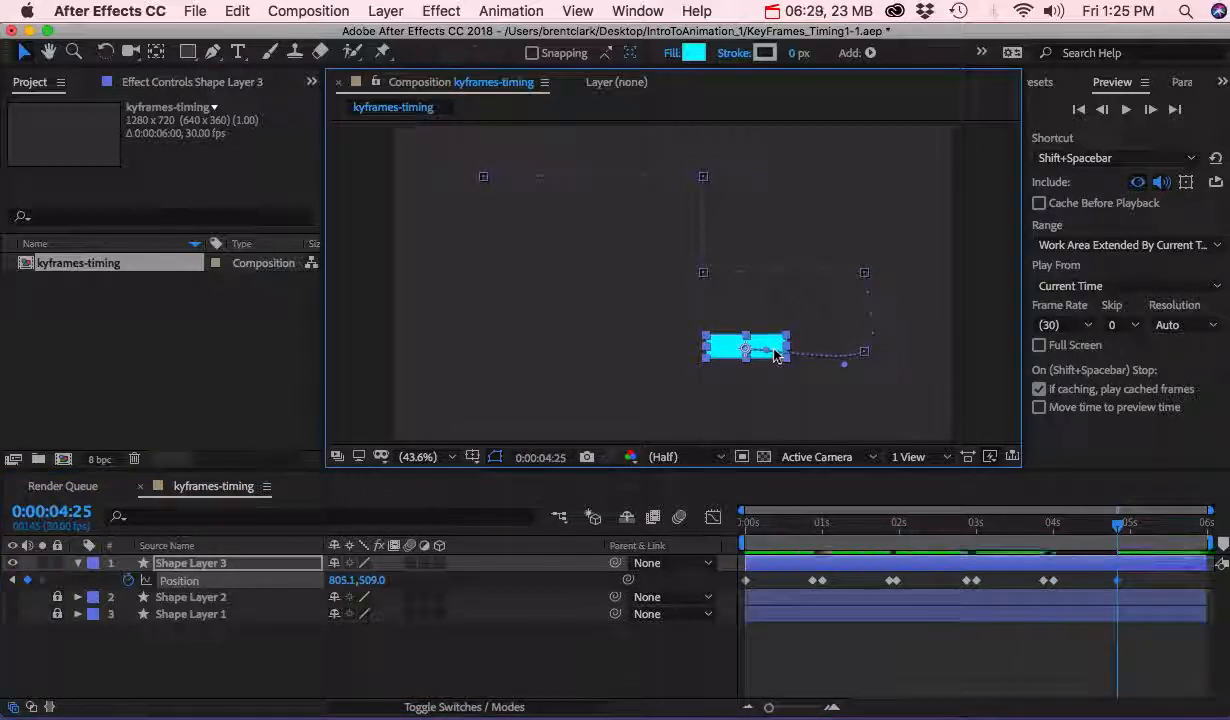
{"action": "key", "text": "super+z"}
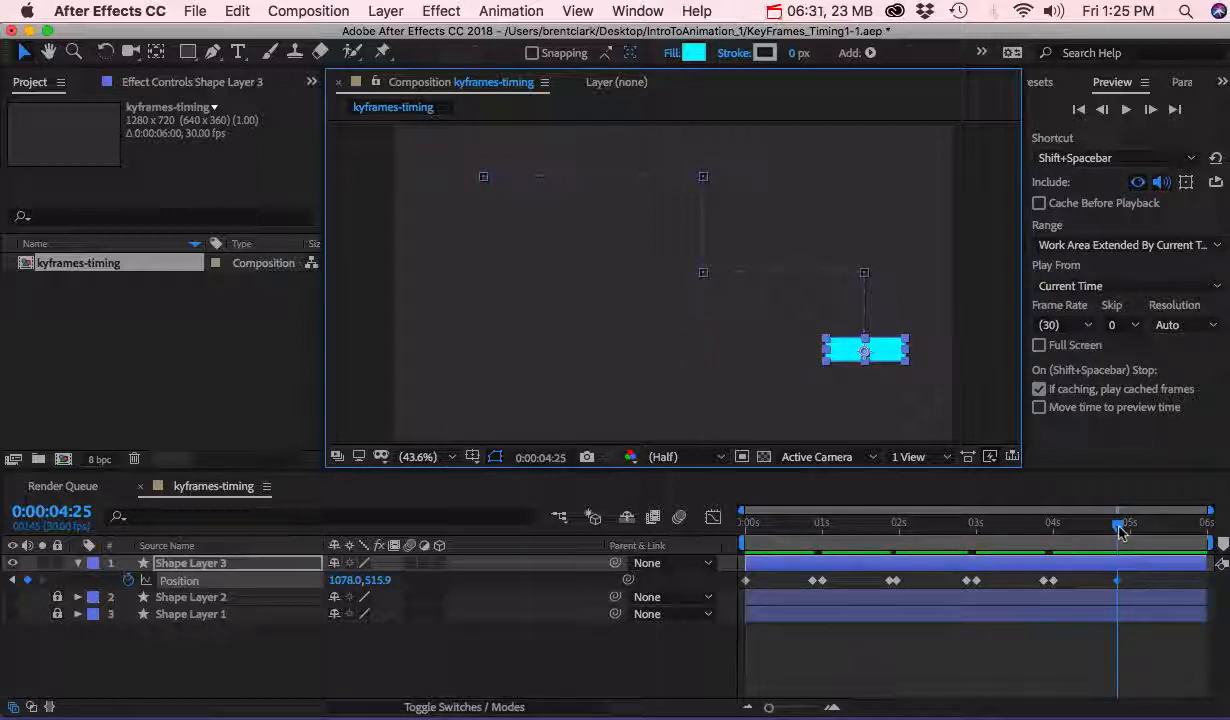
{"action": "key", "text": "super+z"}
Hold the position with a keyframe at 0:00:04:26 and keyframe the rectangle straight across to about (436, 516) at 0:00:05:00
{"action": "mouse_move", "coordinate": [1113, 535]}
{"action": "left_mouse_down"}
{"action": "mouse_move", "coordinate": [1035, 532]}
{"action": "mouse_move", "coordinate": [1122, 533]}
{"action": "left_mouse_up"}
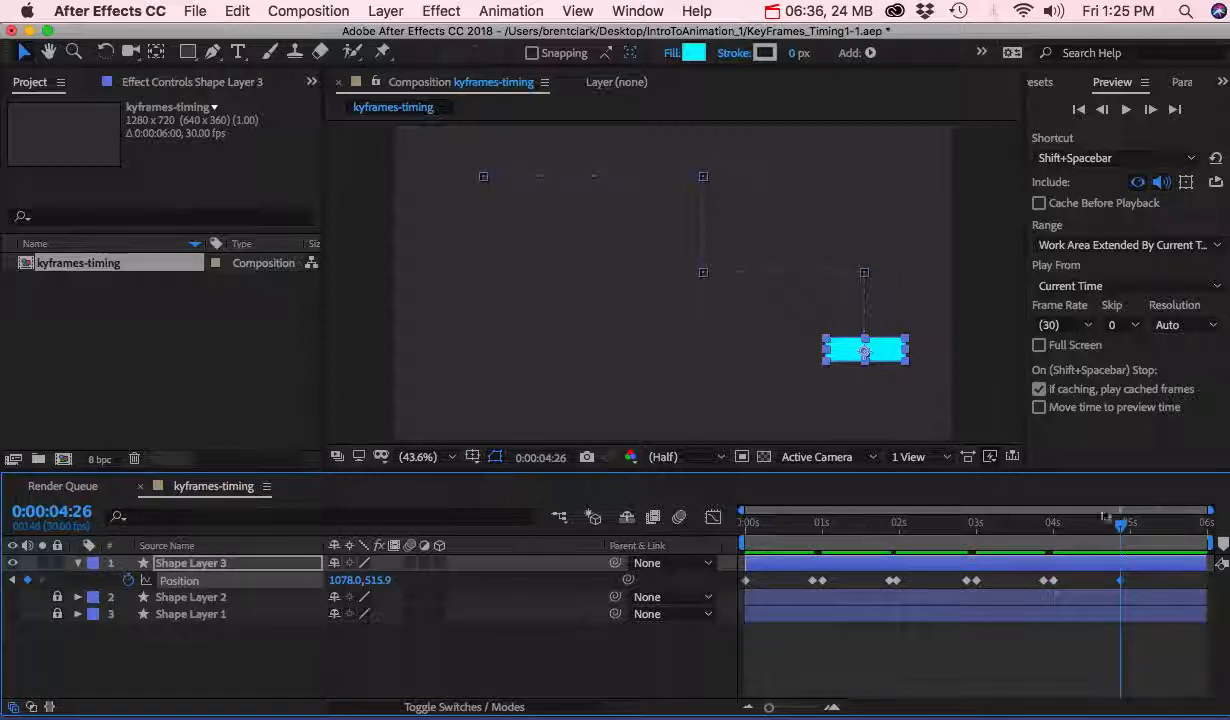
{"action": "mouse_move", "coordinate": [1123, 535]}
{"action": "left_mouse_down"}
{"action": "mouse_move", "coordinate": [1112, 533]}
{"action": "mouse_move", "coordinate": [1130, 533]}
{"action": "left_mouse_up"}
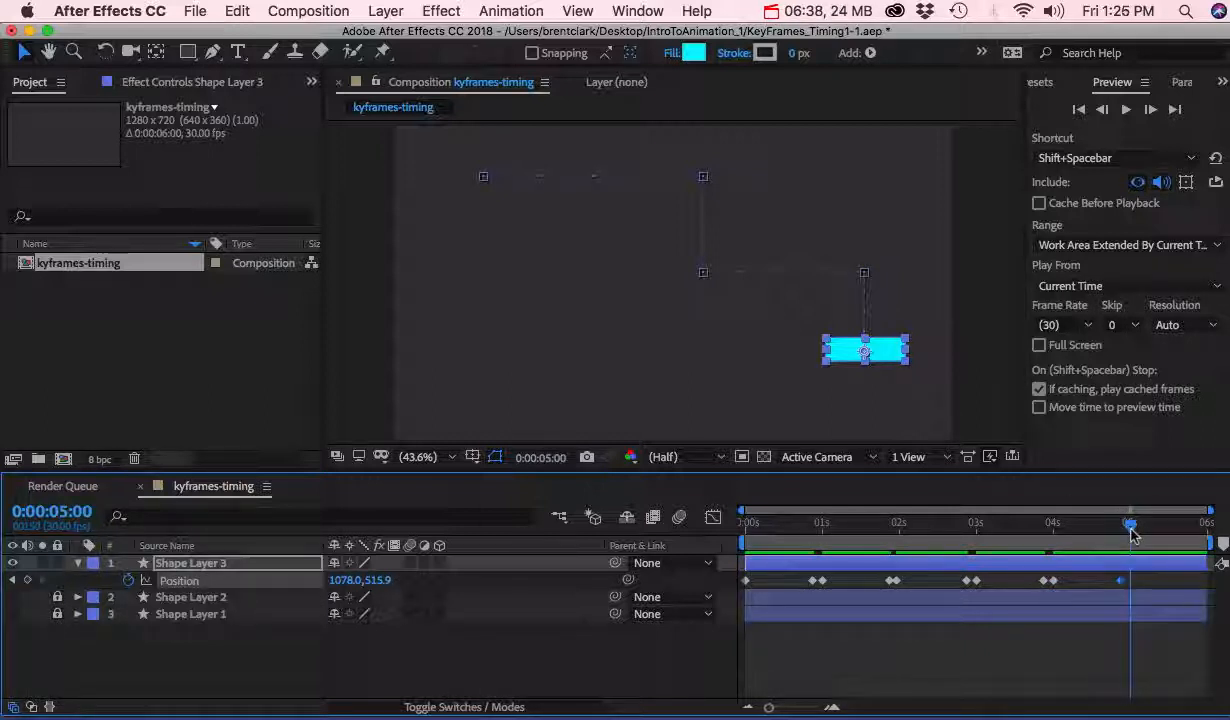
{"action": "left_click_drag", "start_coordinate": [860, 358], "coordinate": [546, 362]}
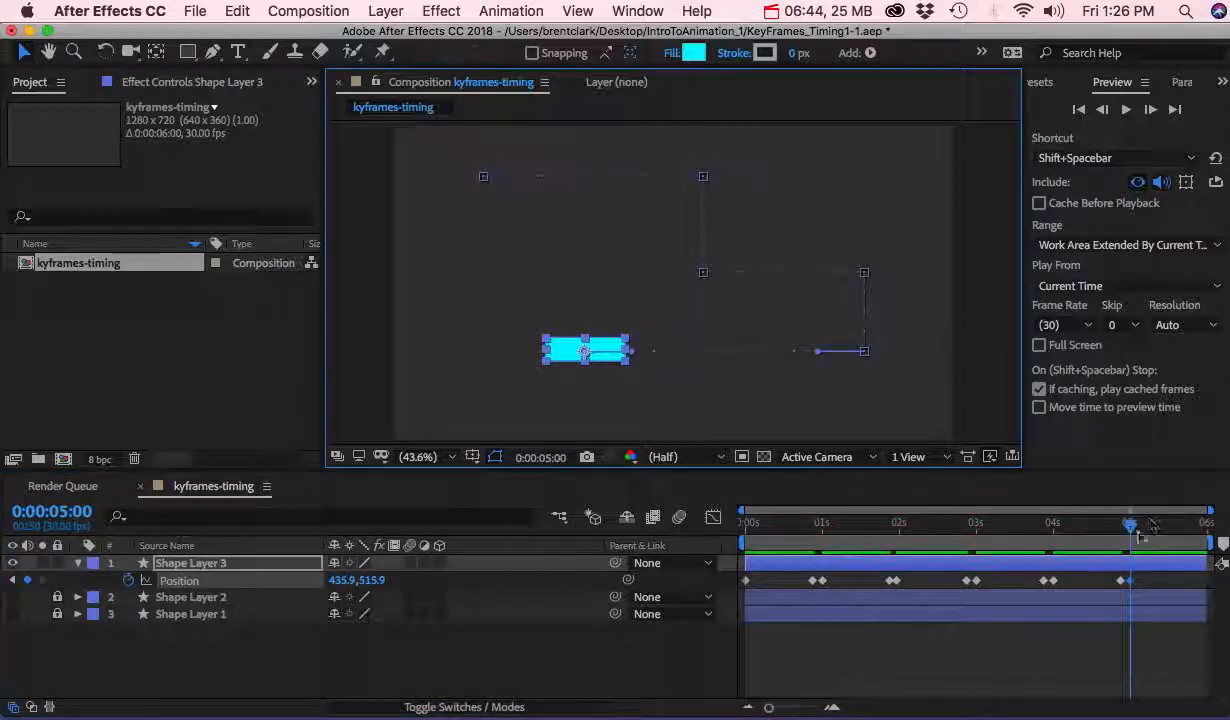
Hold the position with a keyframe at 0:00:05:24 and keyframe the rectangle straight down to about (436, 686) at 0:00:05:27
{"action": "left_click_drag", "start_coordinate": [1100, 522], "coordinate": [1196, 533]}
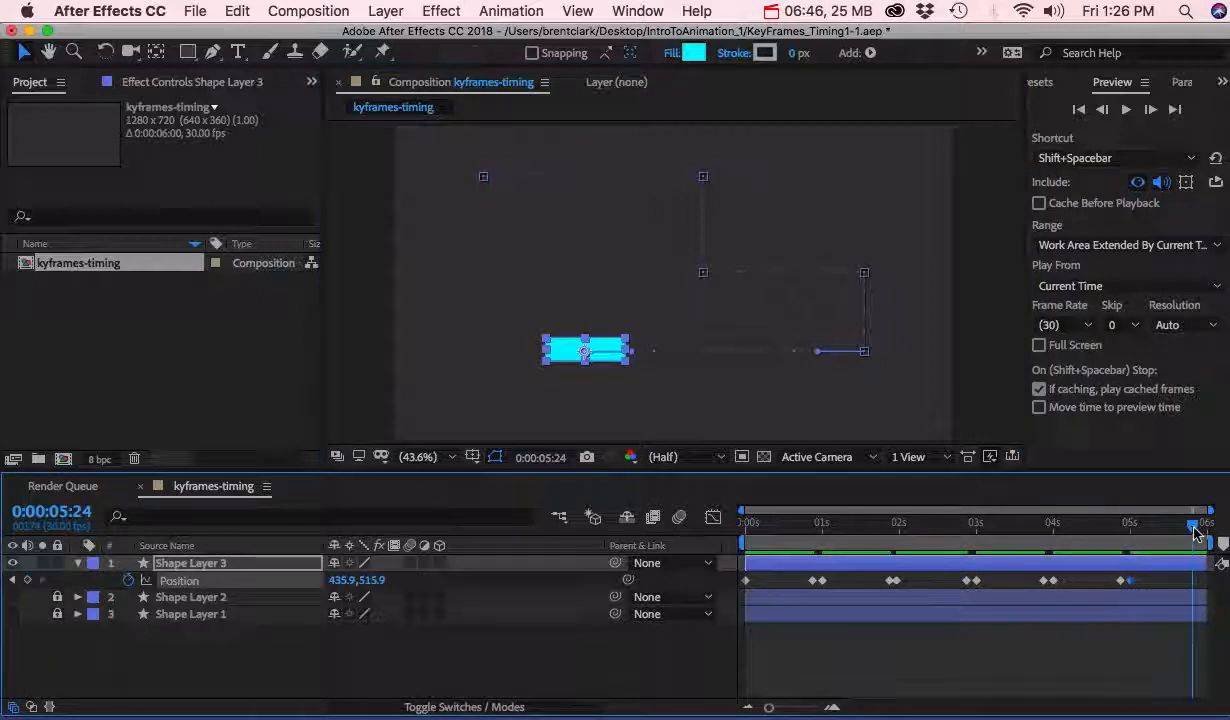
{"action": "left_click", "coordinate": [27, 580]}
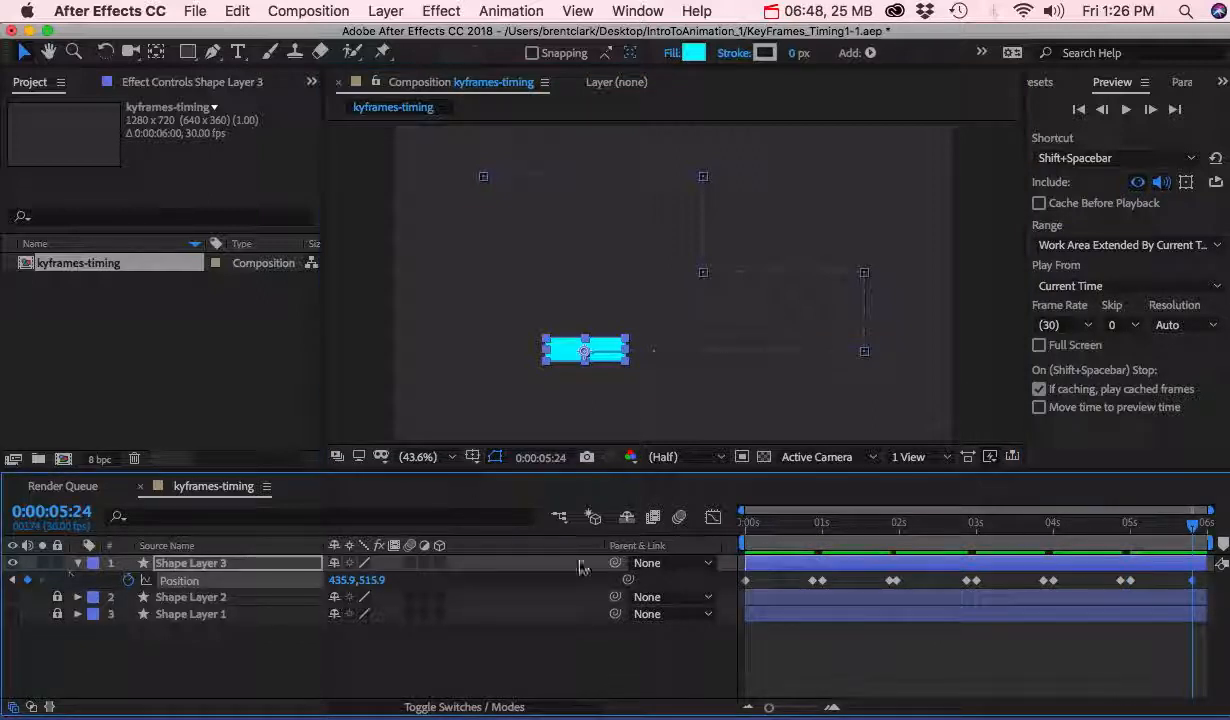
{"action": "left_click_drag", "start_coordinate": [1196, 533], "coordinate": [1203, 533]}
{"action": "left_click_drag", "start_coordinate": [562, 358], "coordinate": [559, 434]}
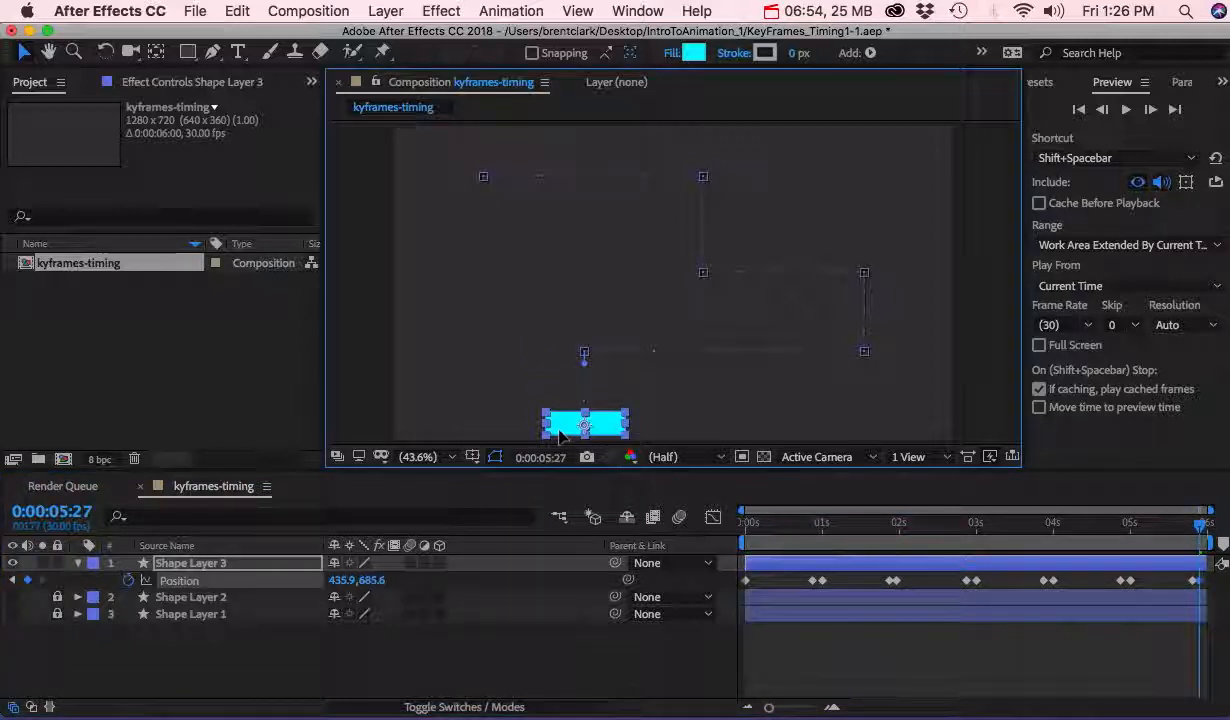
Play the composition from 0:00:00:00 to review the rectangle's moves and holds, and return to the first frame
{"action": "left_click_drag", "start_coordinate": [1006, 527], "coordinate": [736, 517]}
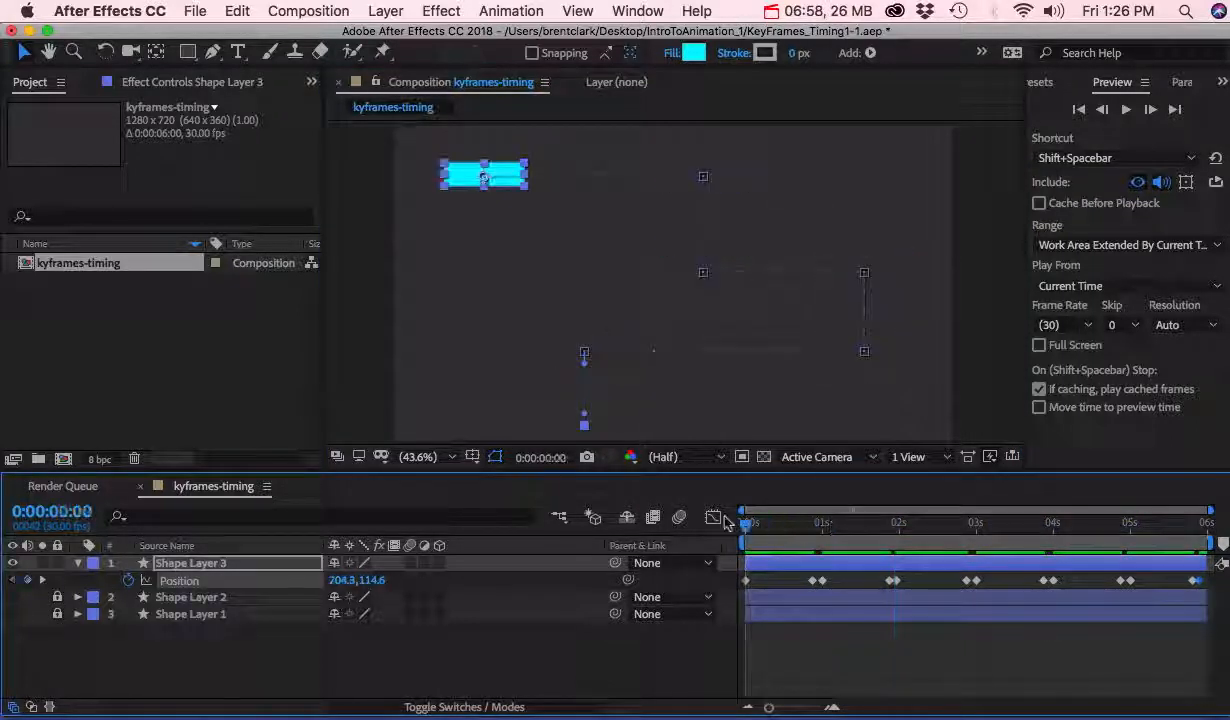
{"action": "key", "text": "space"}
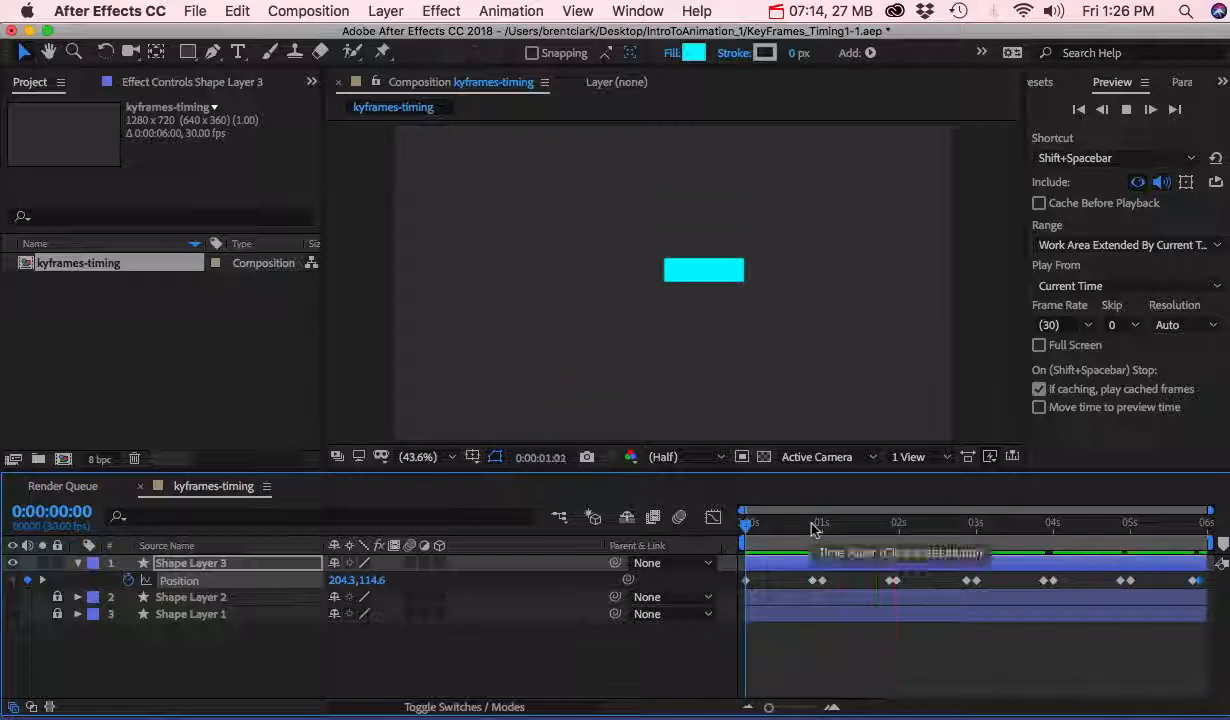
{"action": "key", "text": "space"}
{"action": "left_click_drag", "start_coordinate": [812, 530], "coordinate": [728, 527]}
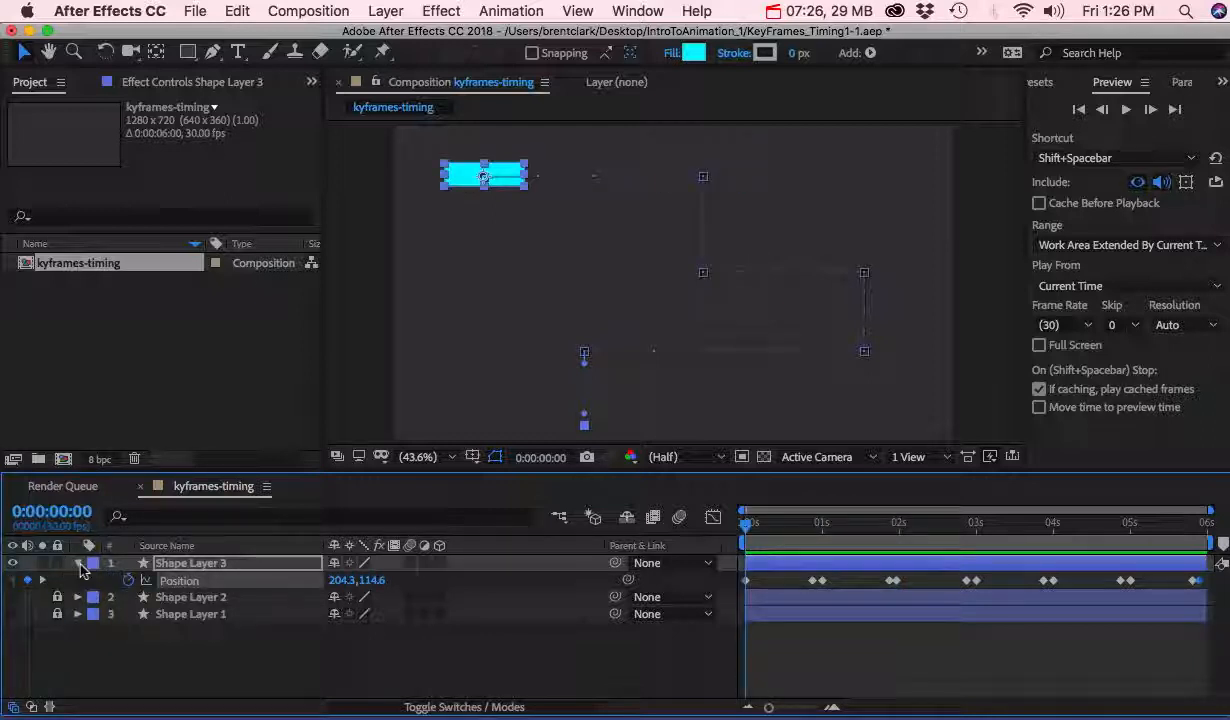
Reveal the Transform properties of Shape Layer 3 and set a Rotation keyframe of 0° at 0:00:00:00
{"action": "left_click", "coordinate": [79, 565]}
{"action": "left_click", "coordinate": [79, 565]}
{"action": "scroll", "coordinate": [150, 652], "scroll_direction": "down", "scroll_amount": 1}
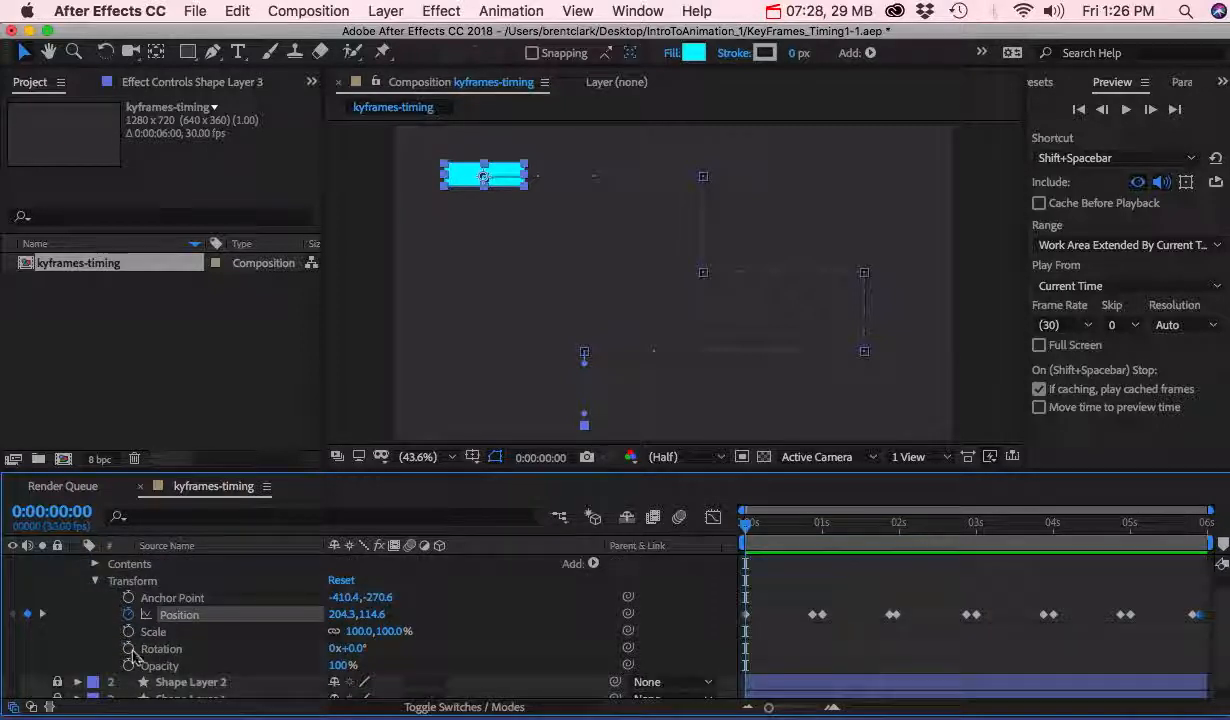
{"action": "left_click", "coordinate": [128, 648]}
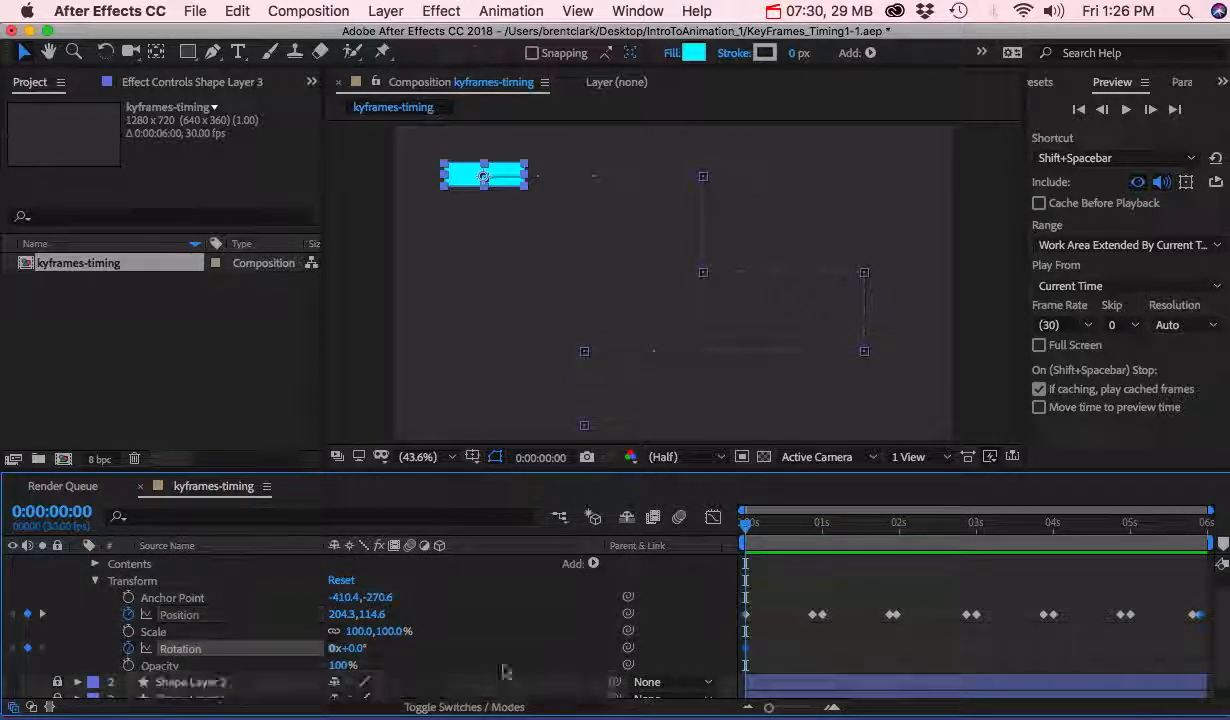
Hold the Rotation at 0° with a keyframe at 0:00:00:26 and keyframe it at 90° at 0:00:01:00
{"action": "left_click_drag", "start_coordinate": [777, 536], "coordinate": [815, 543]}
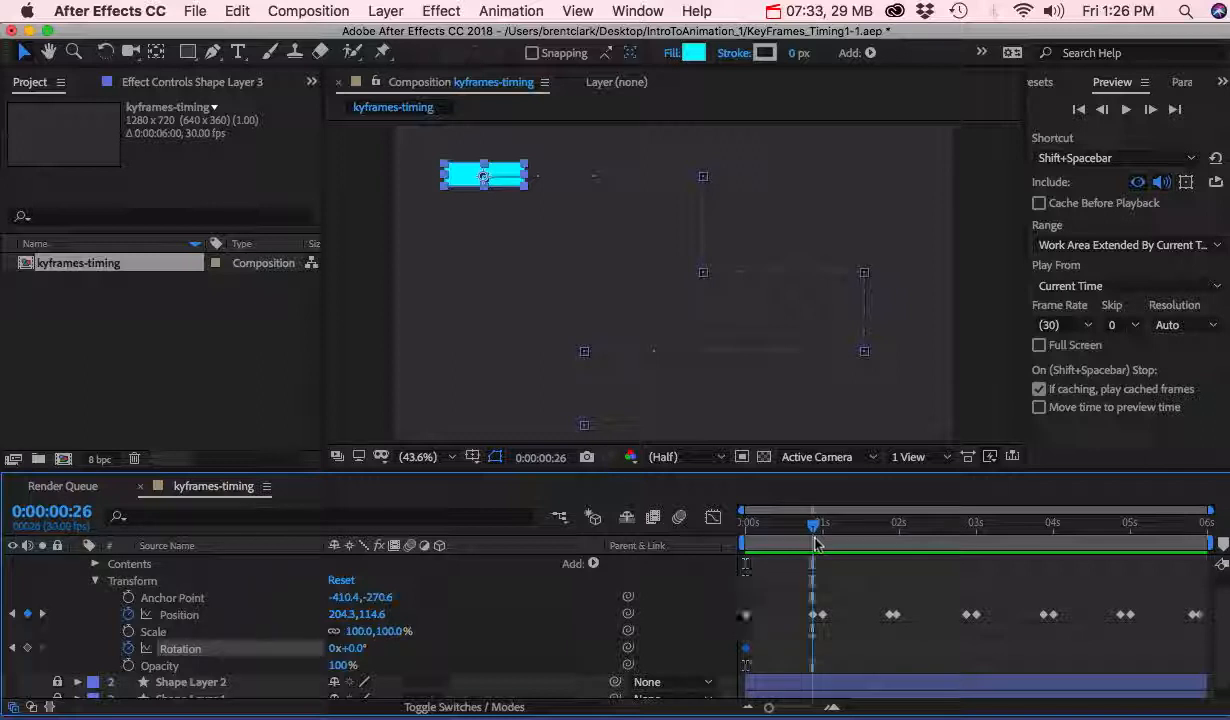
{"action": "left_click", "coordinate": [28, 650]}
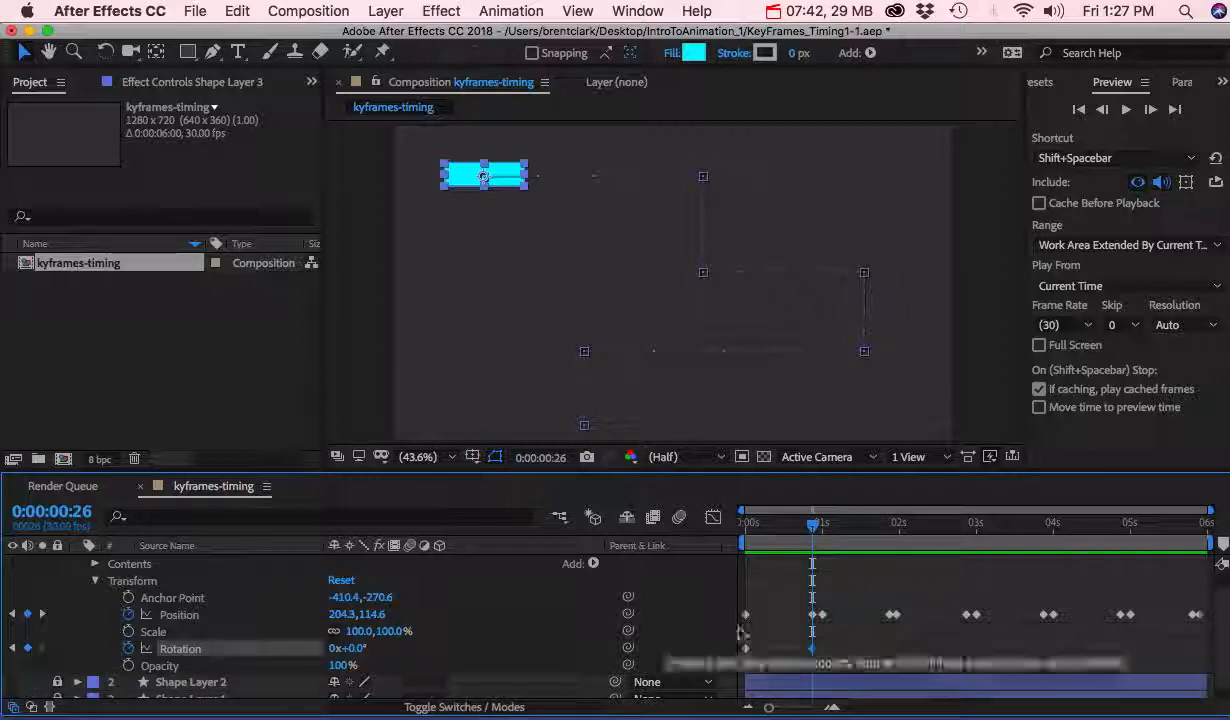
{"action": "left_click_drag", "start_coordinate": [815, 530], "coordinate": [825, 530]}
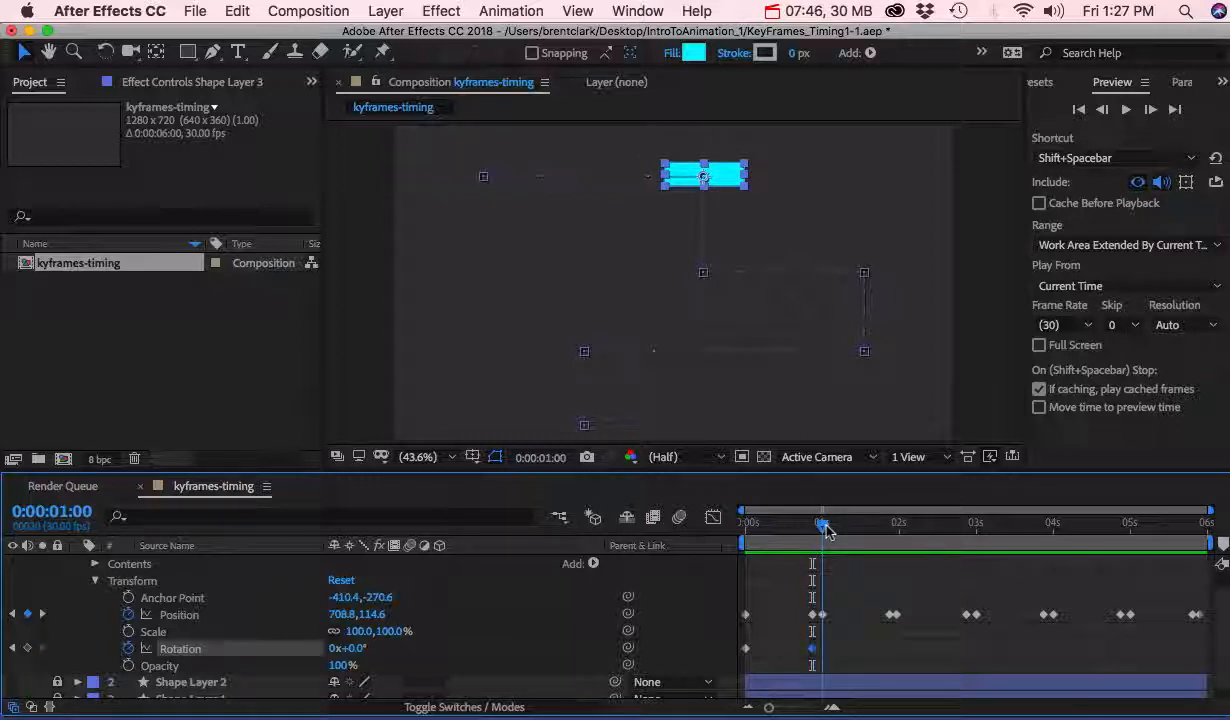
{"action": "left_click", "coordinate": [370, 648]}
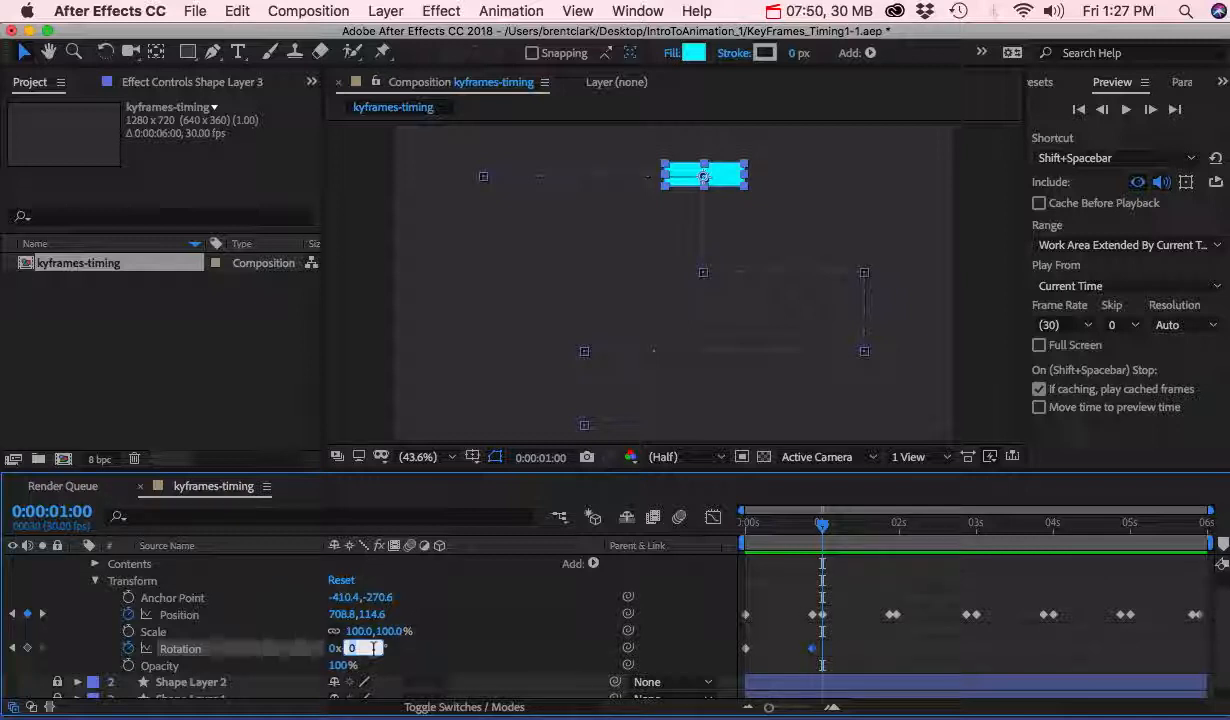
{"action": "key", "text": "Return"}
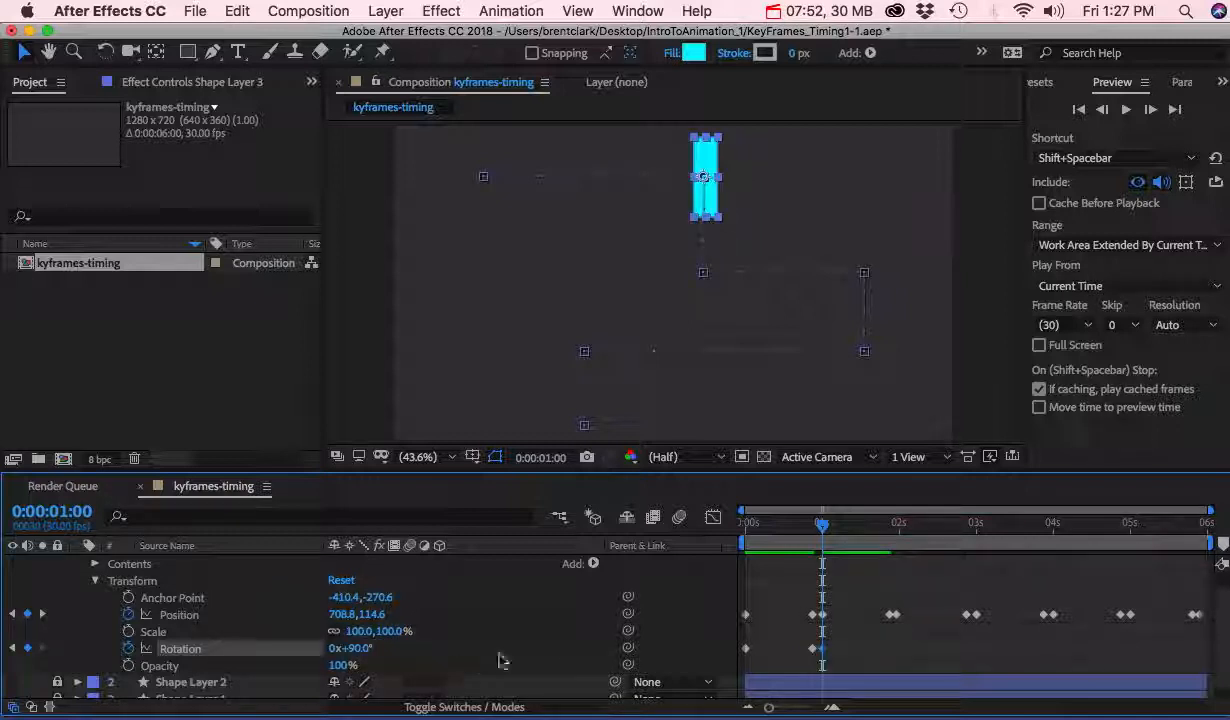
Scrub through the first second and delete the Rotation keyframes at 0:00:00:26 and 0:00:01:00
{"action": "left_click_drag", "start_coordinate": [824, 530], "coordinate": [720, 553]}
{"action": "left_click", "coordinate": [790, 524]}
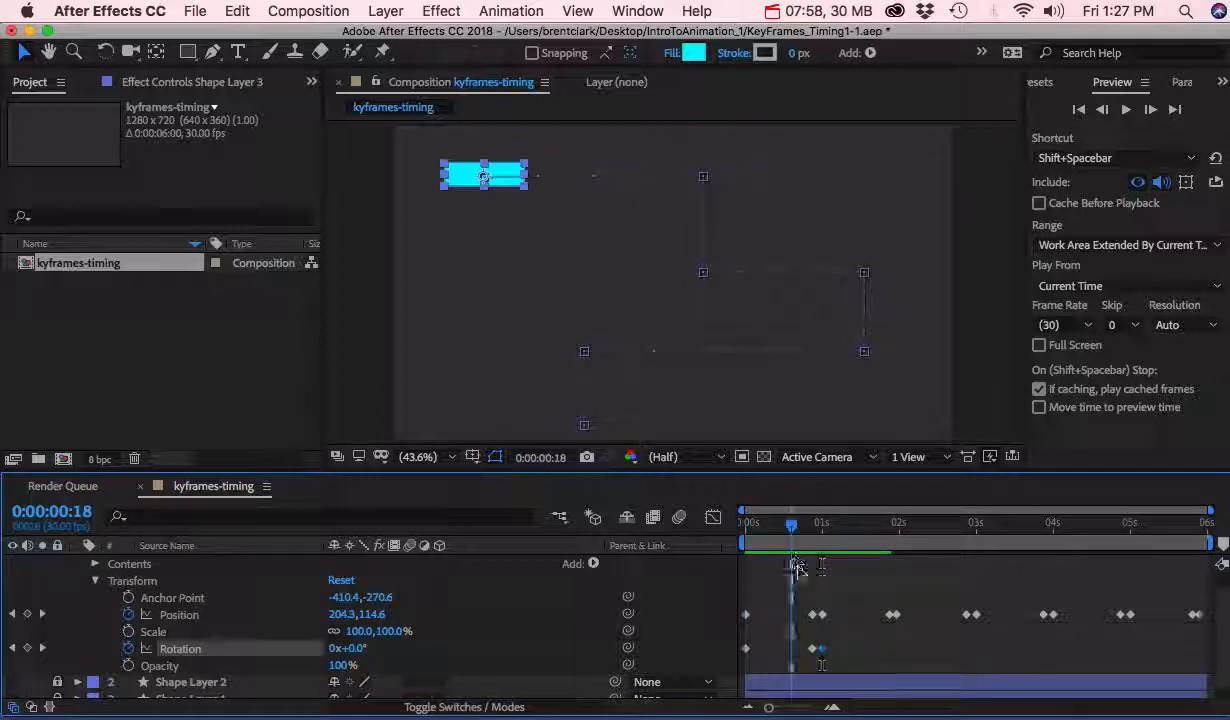
{"action": "left_click_drag", "start_coordinate": [837, 642], "coordinate": [810, 655]}
{"action": "key", "text": "Delete"}
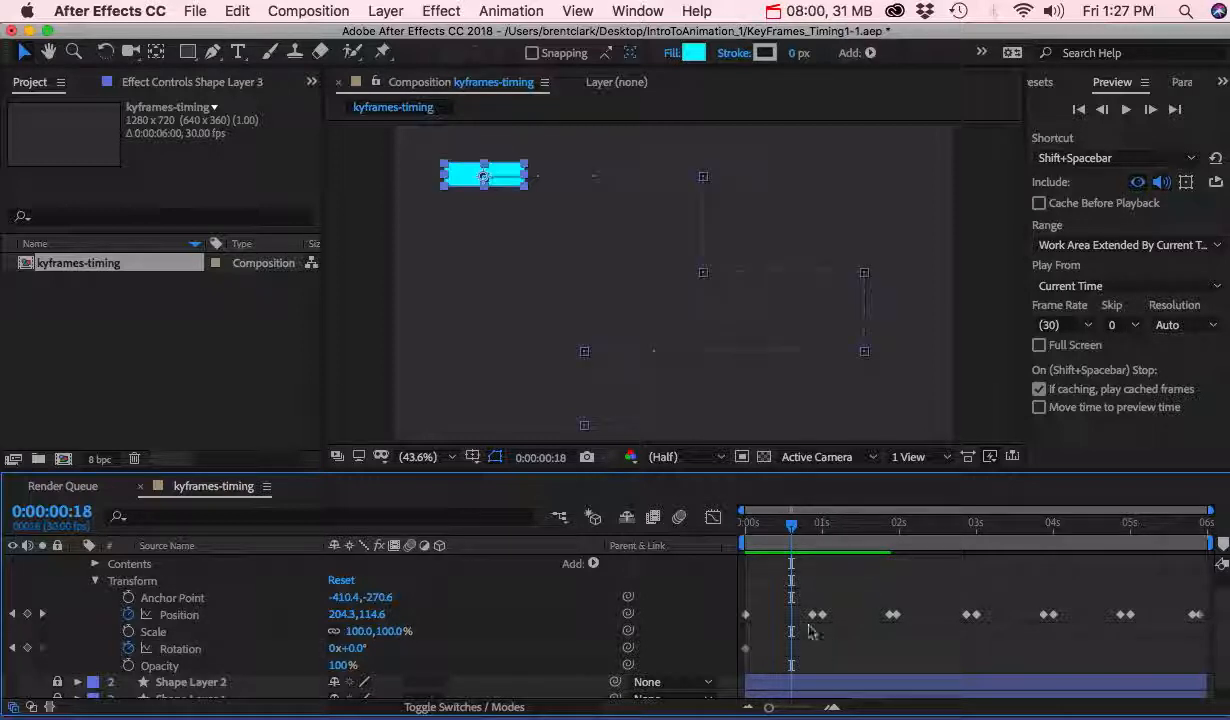
Keyframe the Rotation at 0° at 0:00:00:26 and at 90° at 0:00:00:29, and shift the 90° keyframe to 0:00:01:00
{"action": "left_click_drag", "start_coordinate": [794, 528], "coordinate": [815, 534]}
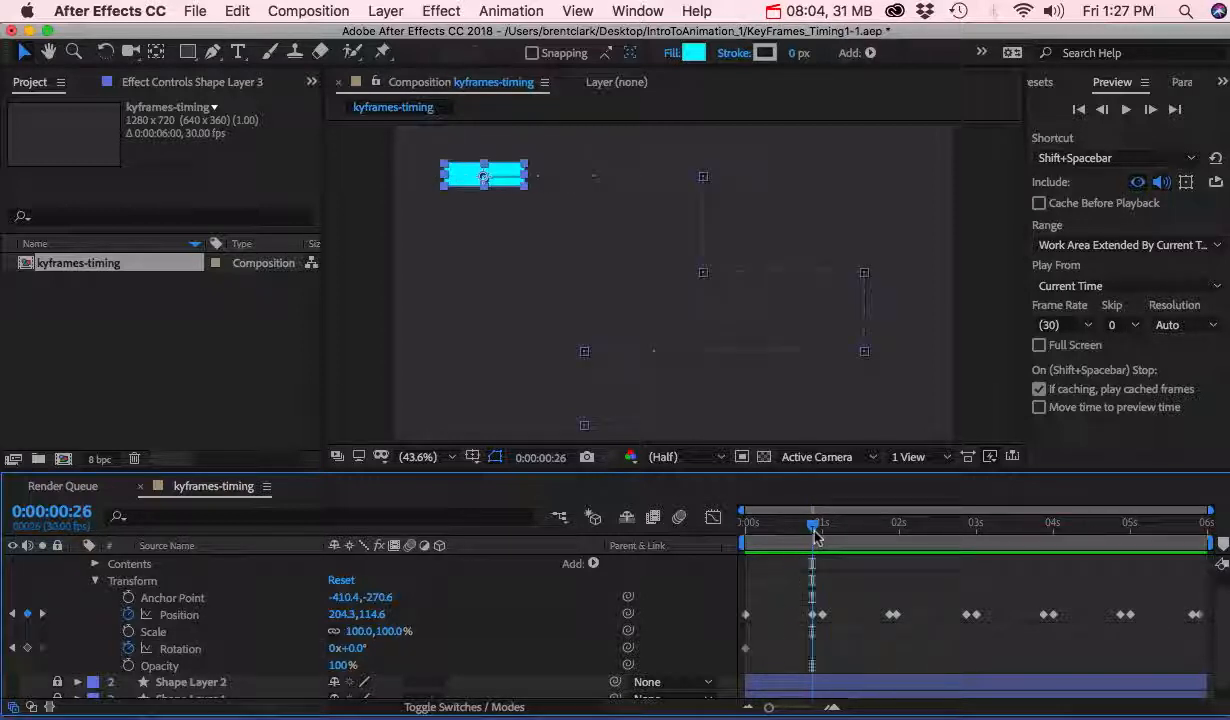
{"action": "left_click", "coordinate": [27, 648]}
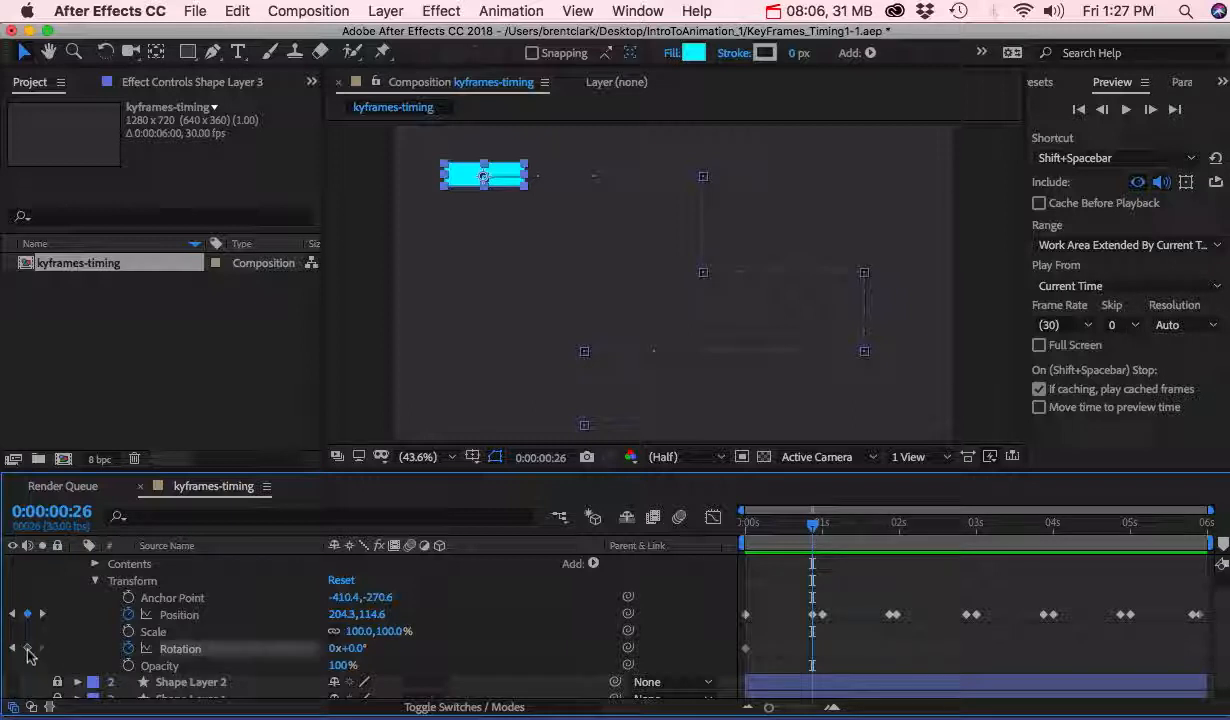
{"action": "left_click_drag", "start_coordinate": [819, 529], "coordinate": [824, 530]}
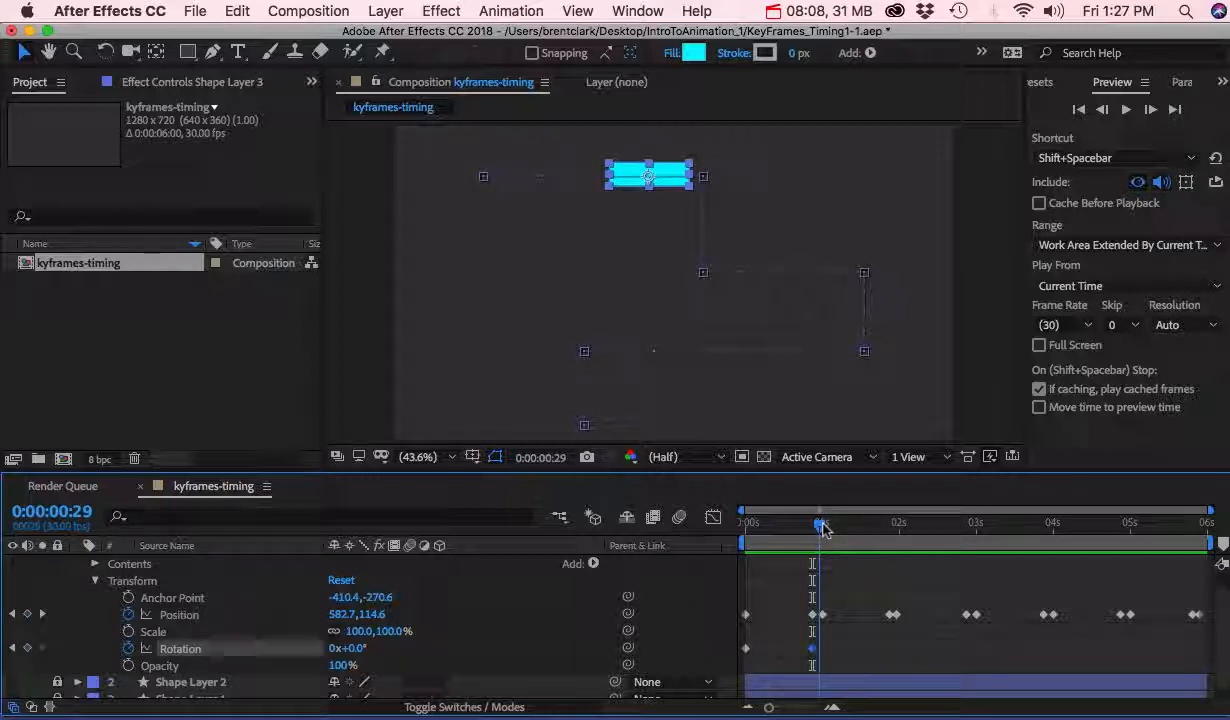
{"action": "left_click", "coordinate": [354, 650]}
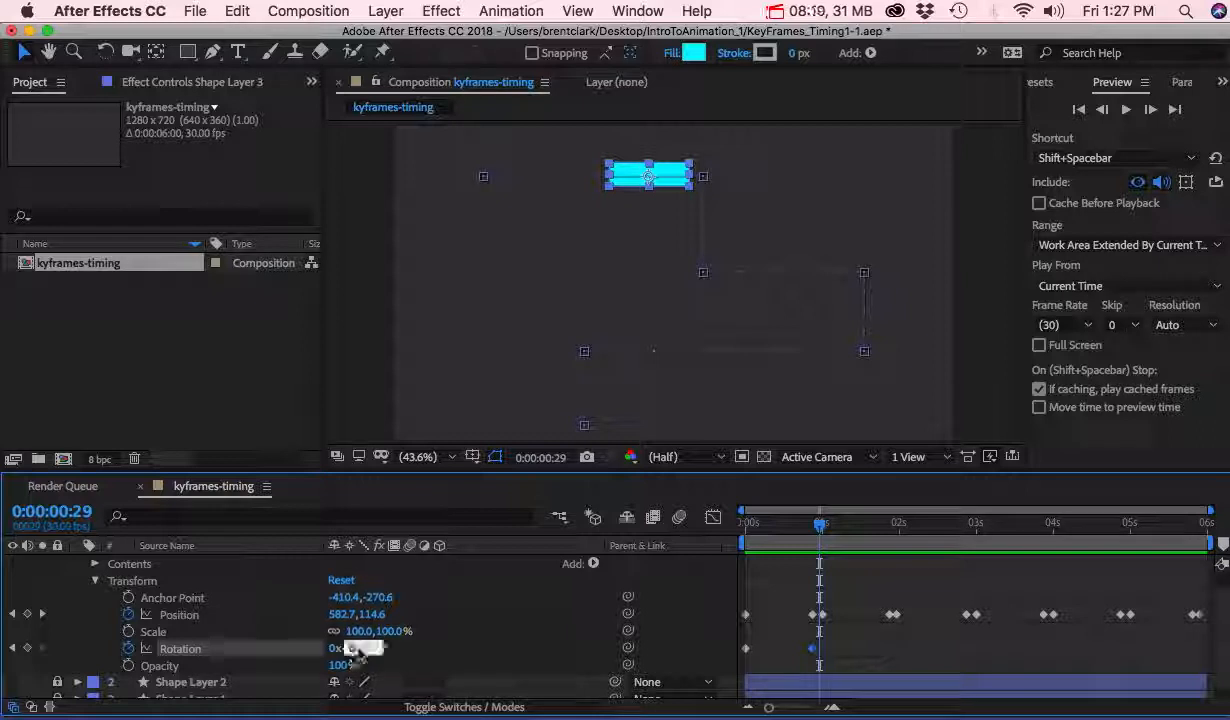
{"action": "type", "text": "90"}
{"action": "key", "text": "Return"}
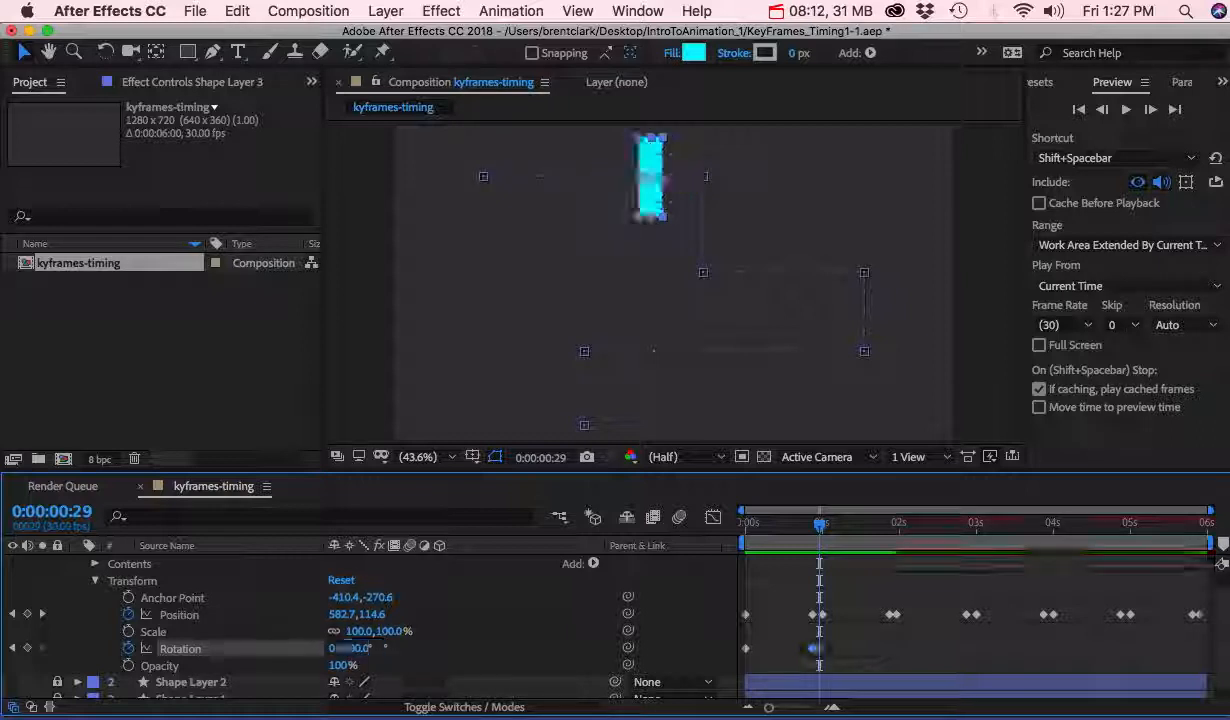
{"action": "mouse_move", "coordinate": [826, 528]}
{"action": "left_mouse_down"}
{"action": "mouse_move", "coordinate": [695, 530]}
{"action": "mouse_move", "coordinate": [813, 522]}
{"action": "mouse_move", "coordinate": [842, 538]}
{"action": "mouse_move", "coordinate": [748, 540]}
{"action": "mouse_move", "coordinate": [822, 543]}
{"action": "left_mouse_up"}
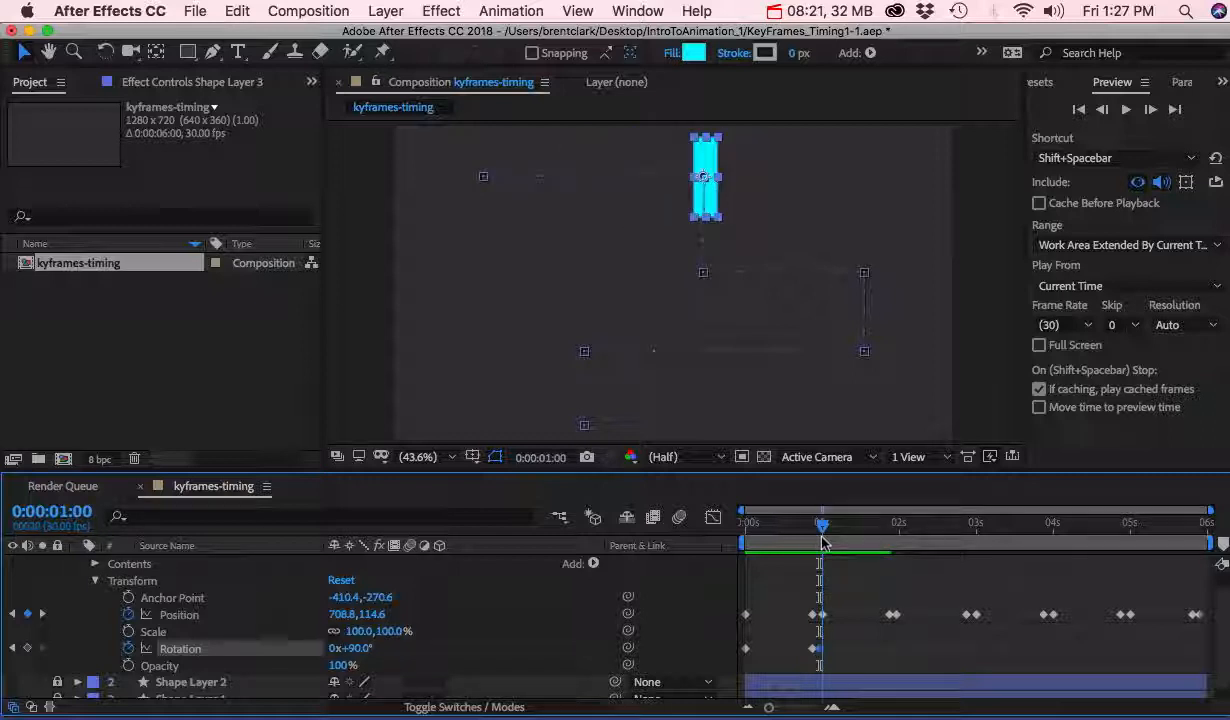
{"action": "left_click", "coordinate": [813, 649]}
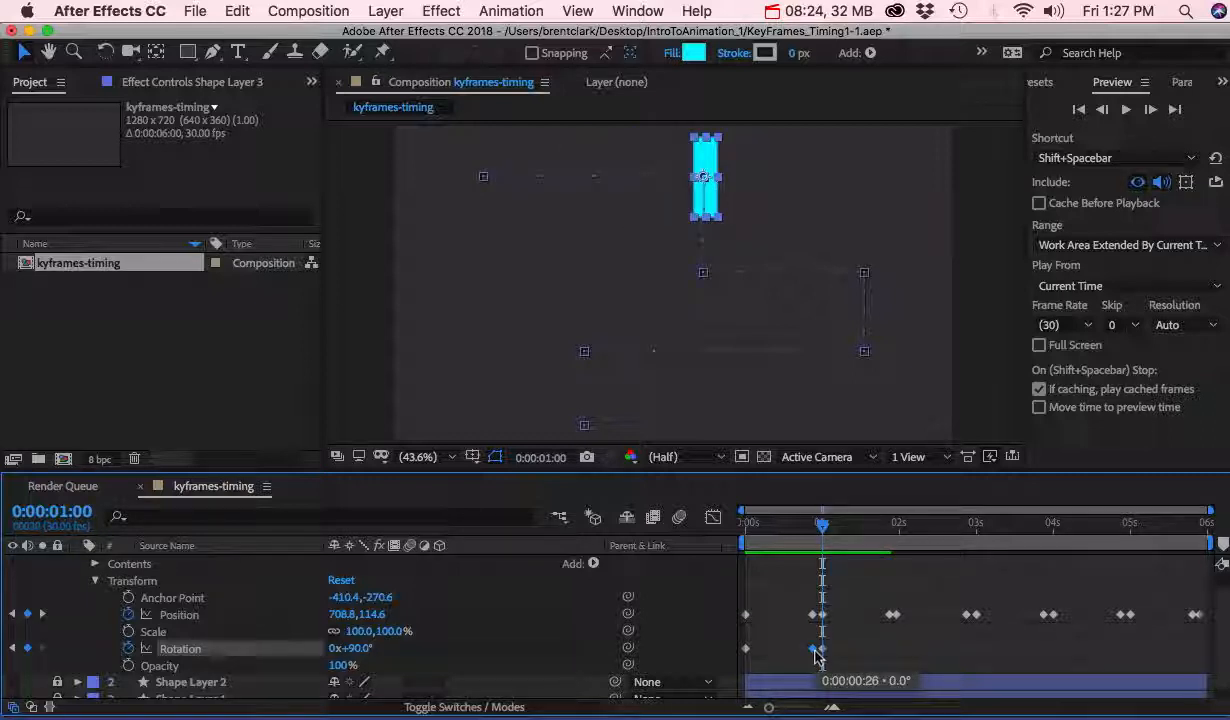
Hold the Rotation at 90° with a keyframe at 0:00:02:26 and keyframe it back to 0° at 0:00:03:00
{"action": "left_click_drag", "start_coordinate": [821, 522], "coordinate": [953, 583]}
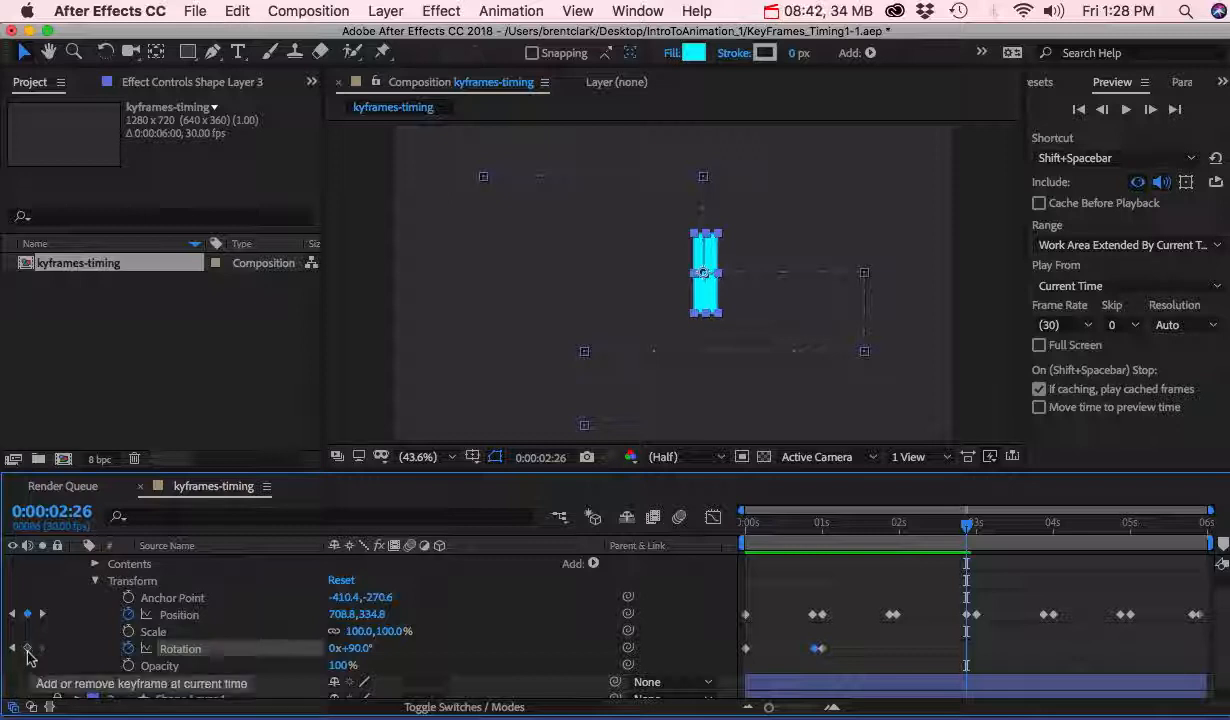
{"action": "left_click", "coordinate": [28, 649]}
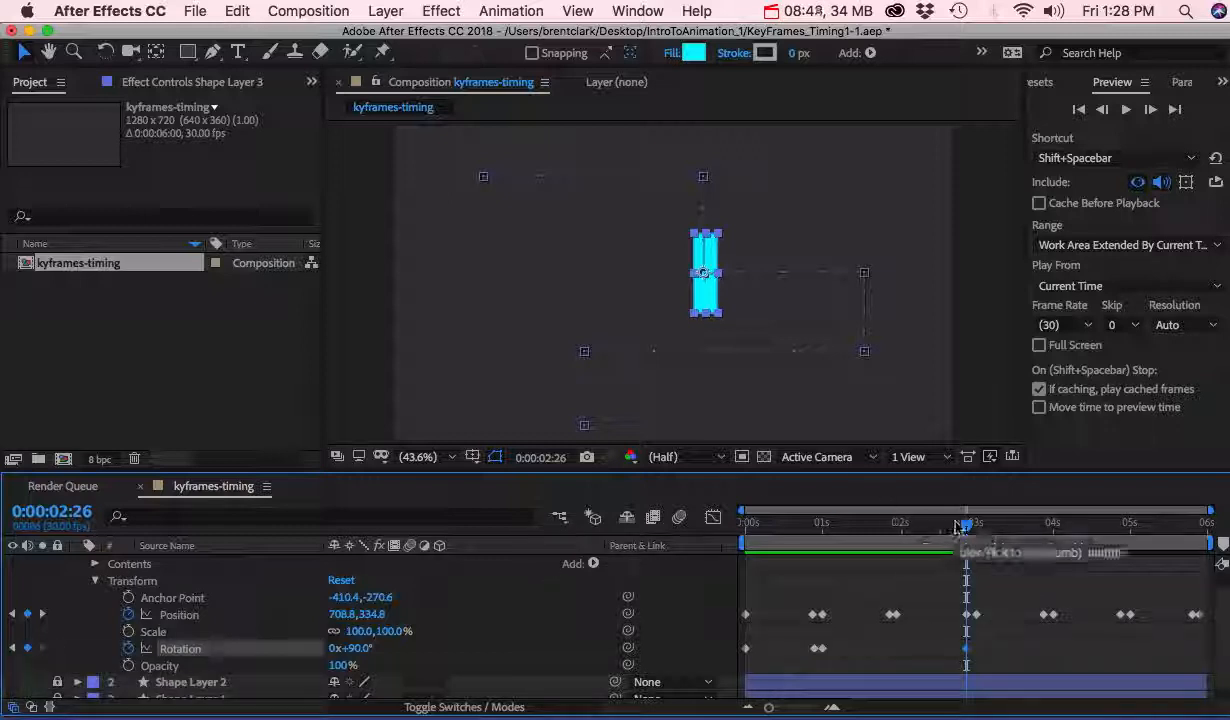
{"action": "left_click_drag", "start_coordinate": [970, 530], "coordinate": [980, 531]}
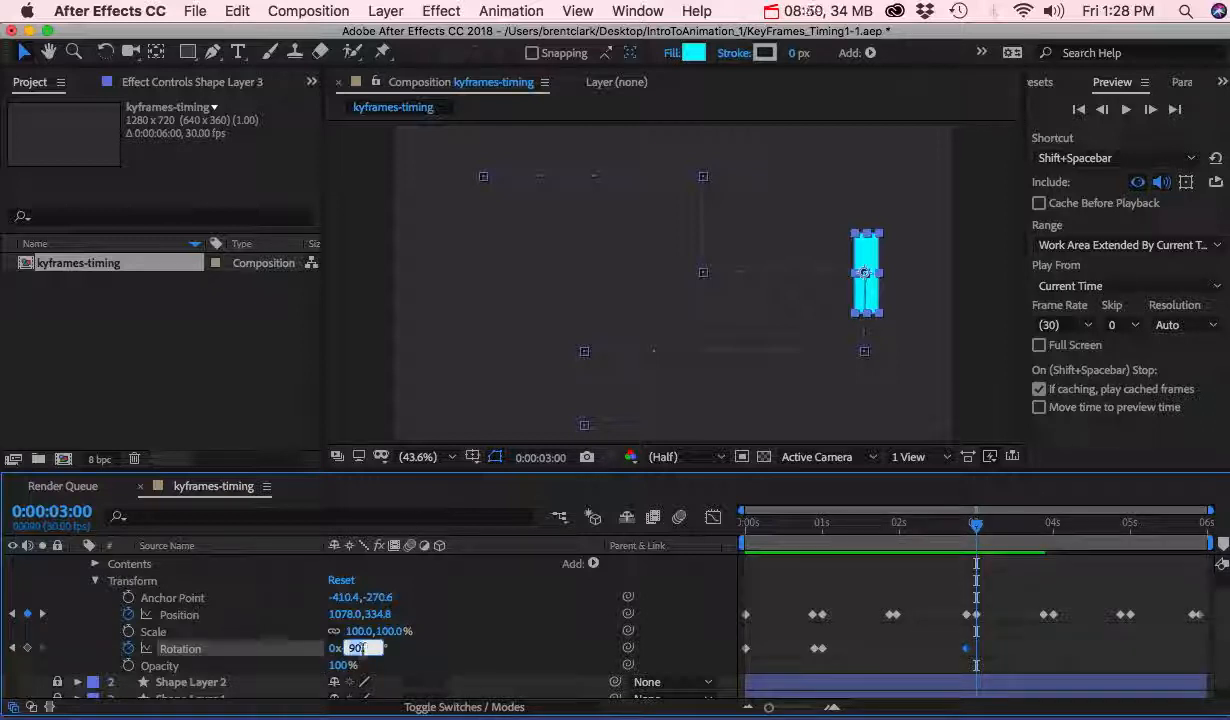
{"action": "key", "text": "Return"}
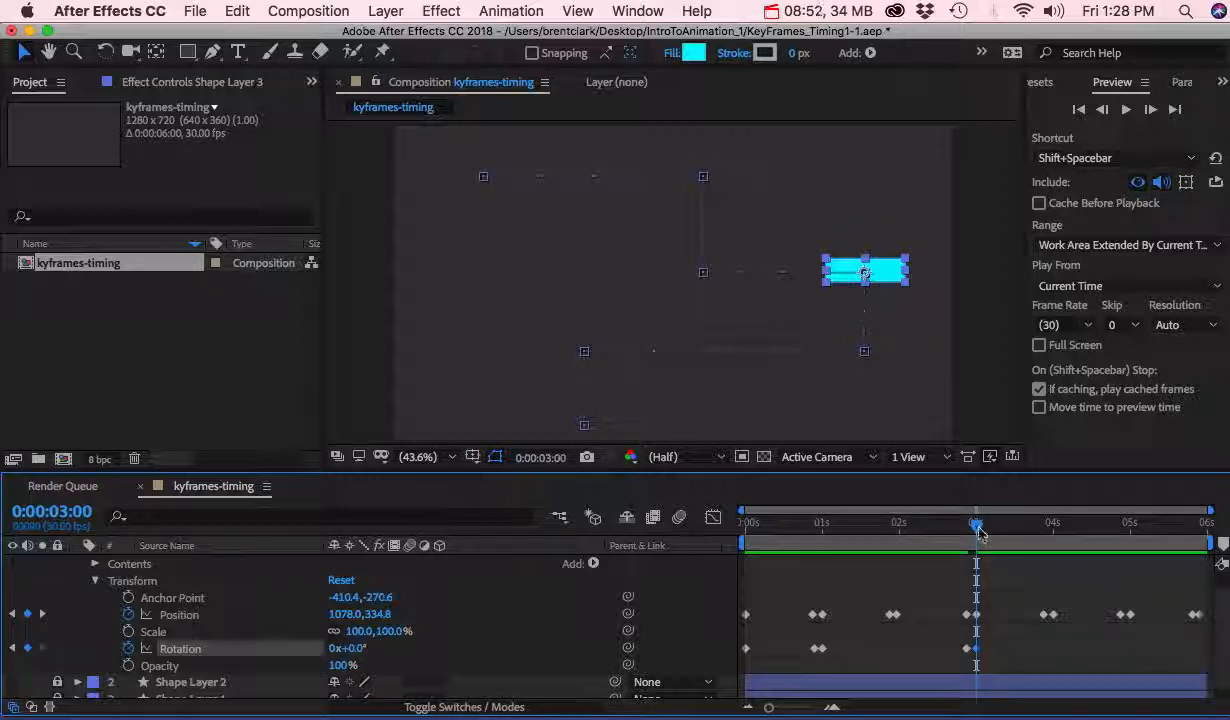
{"action": "left_click_drag", "start_coordinate": [977, 532], "coordinate": [1147, 557]}
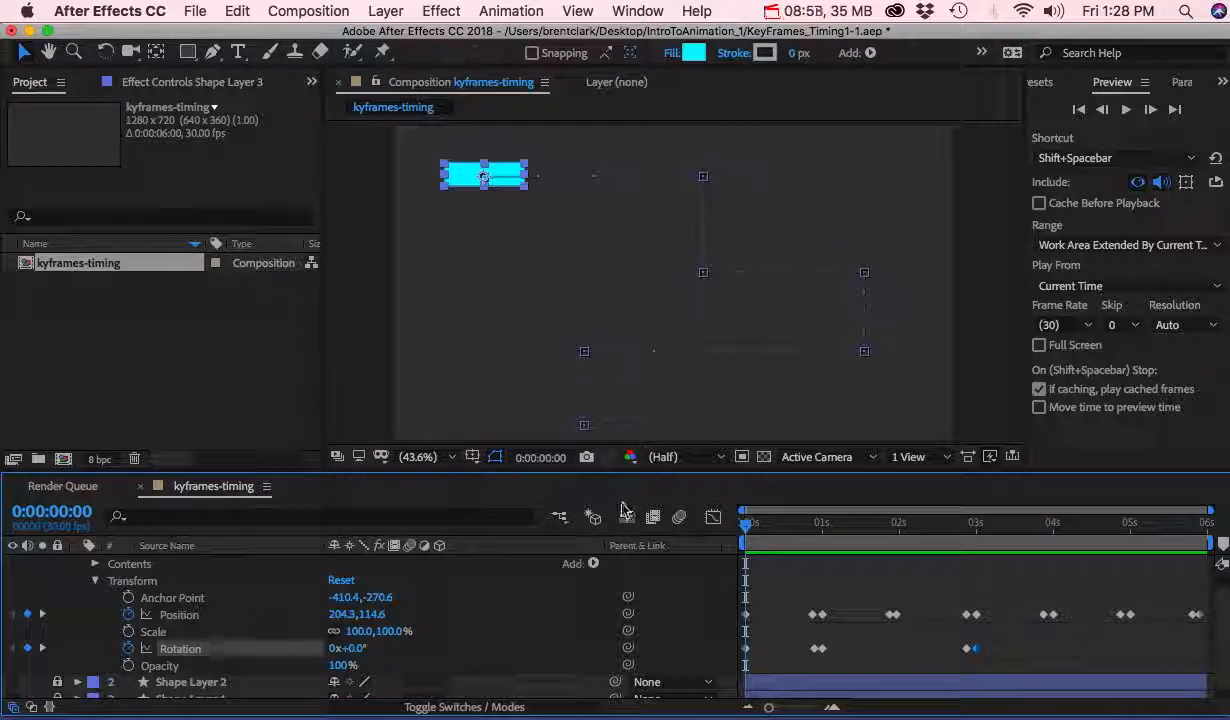
Preview the cyan rectangle's move, hold and rotation animation, and return the playhead to the start
{"action": "key", "text": "space"}
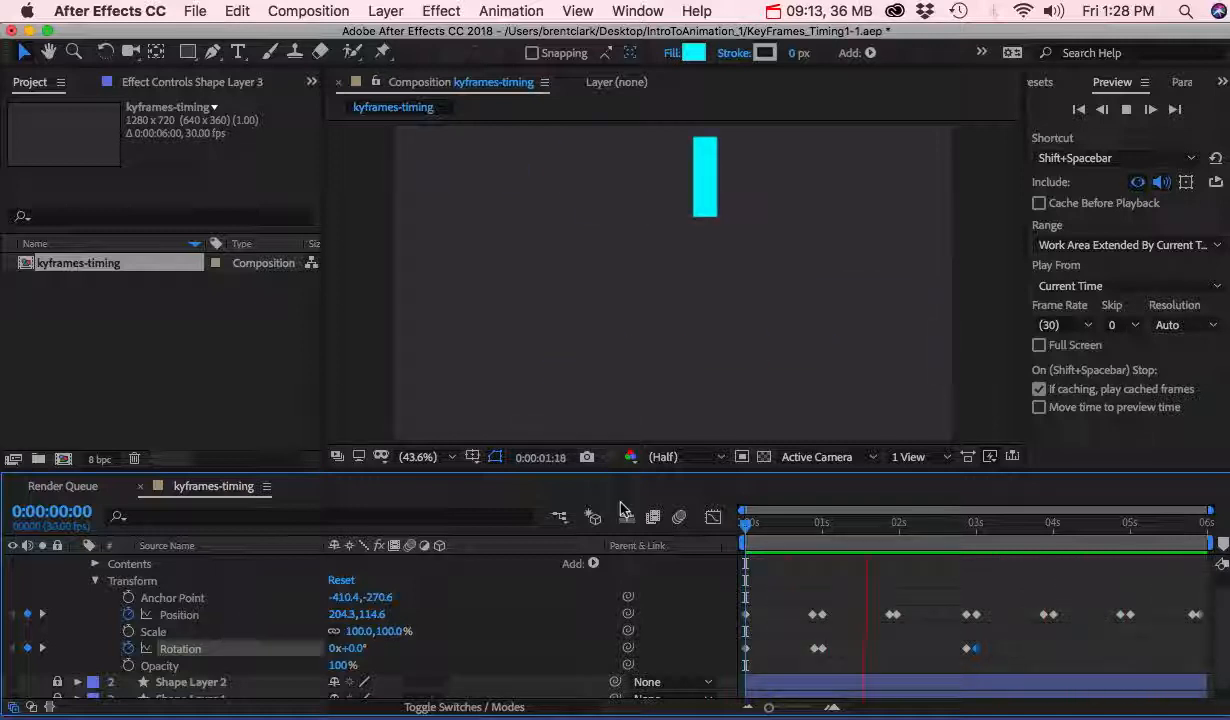
{"action": "left_click", "coordinate": [766, 527]}
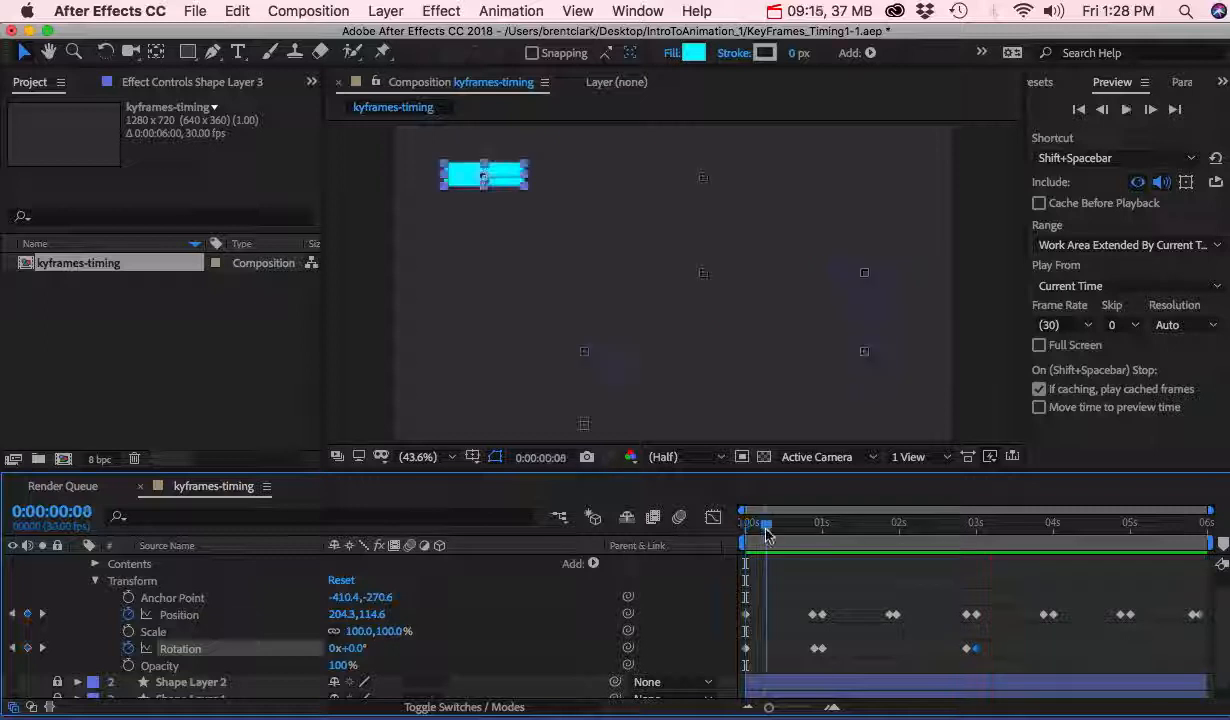
{"action": "left_click_drag", "start_coordinate": [766, 527], "coordinate": [722, 522]}
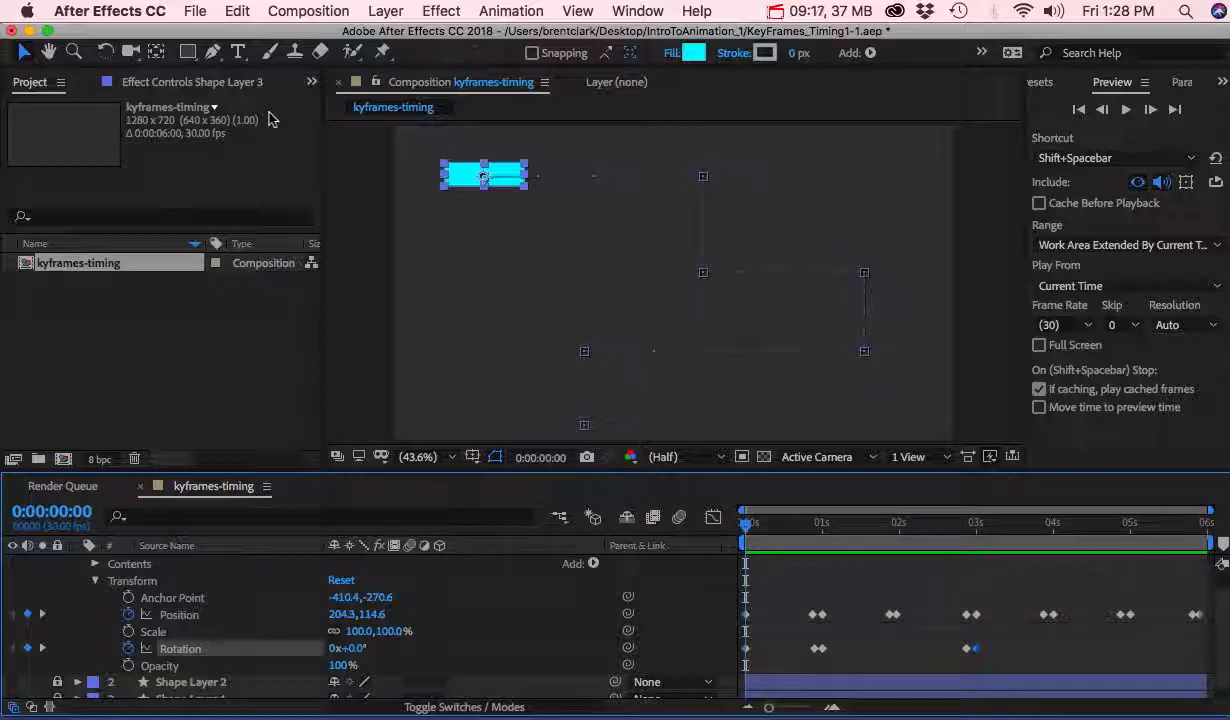
Collapse Shape Layer 3, lock and hide it, and unlock and show Shape Layer 2
{"action": "left_click", "coordinate": [95, 580]}
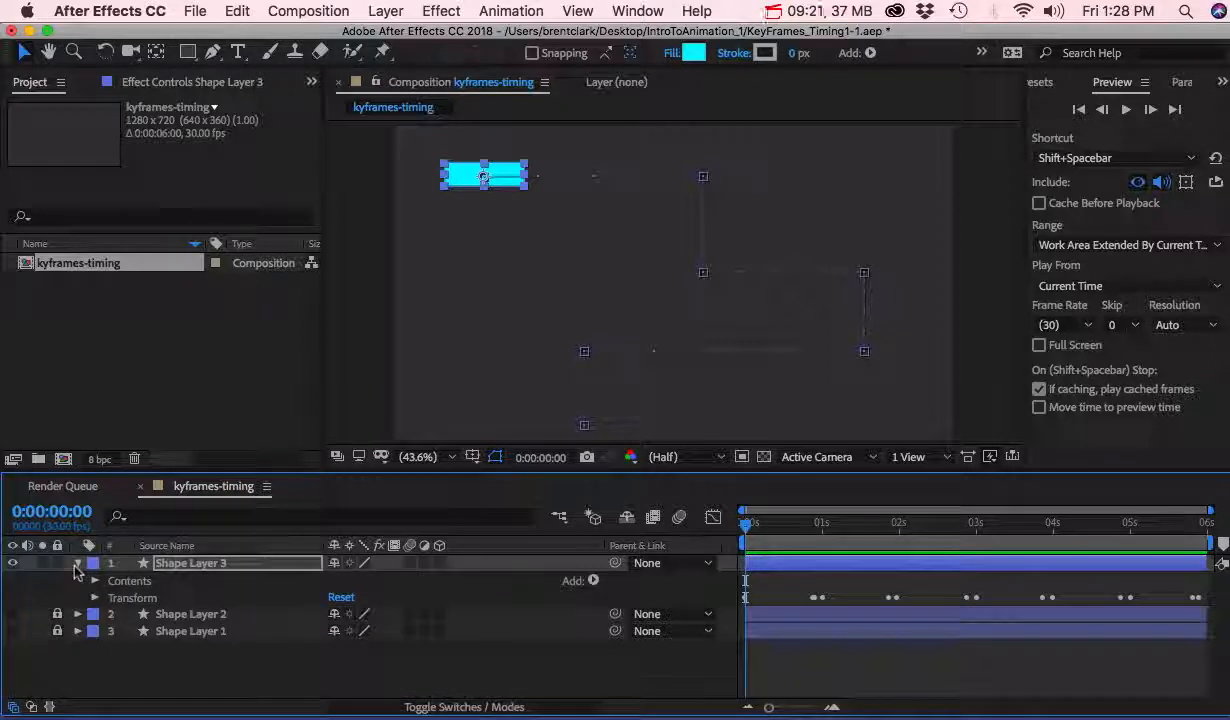
{"action": "left_click", "coordinate": [80, 563]}
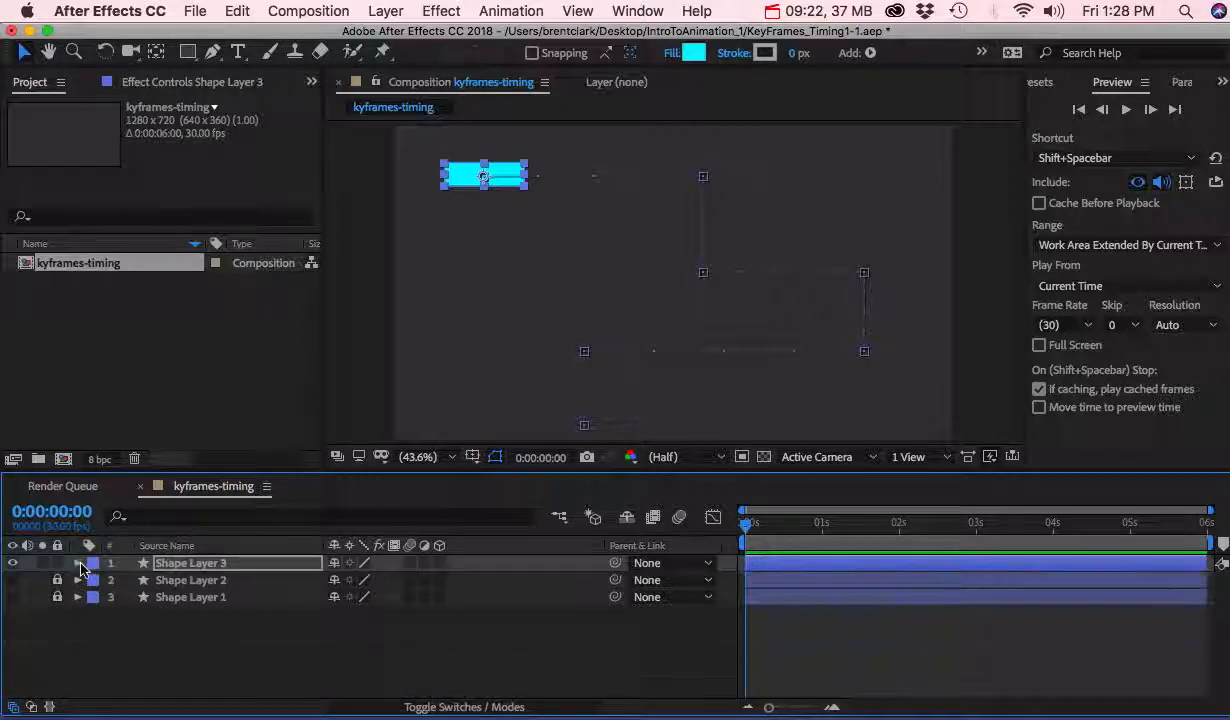
{"action": "left_click", "coordinate": [208, 584]}
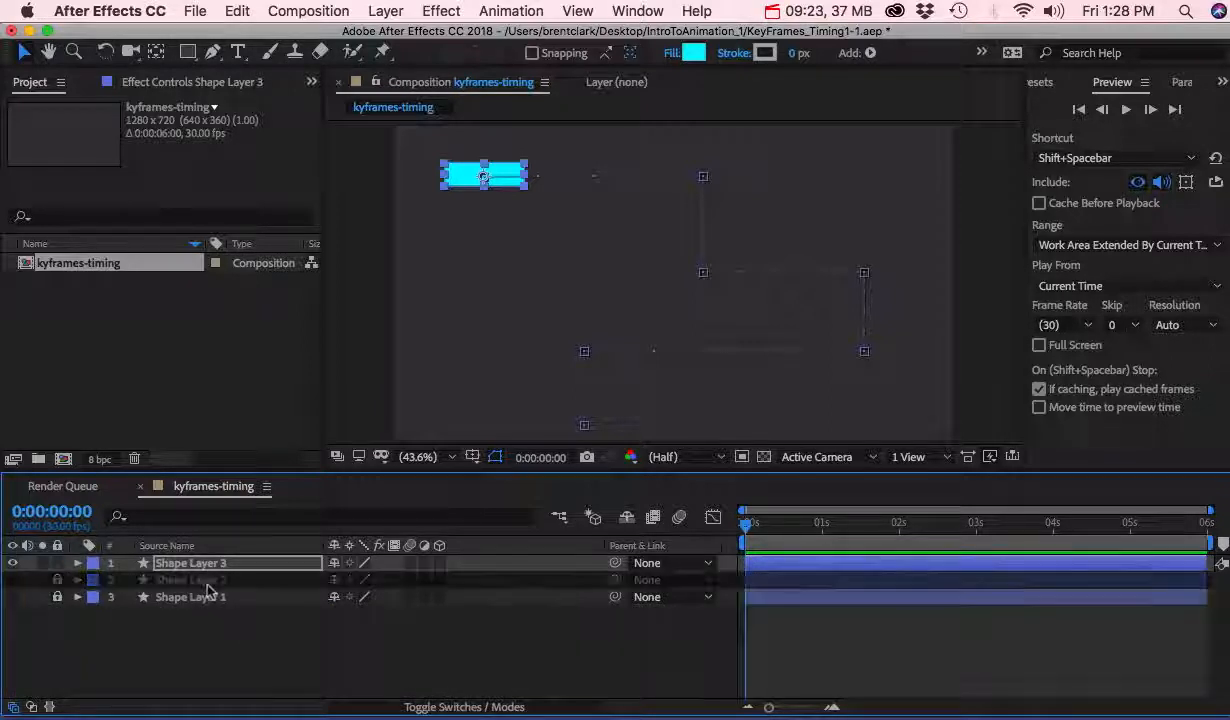
{"action": "left_click", "coordinate": [57, 580]}
{"action": "left_click", "coordinate": [57, 563]}
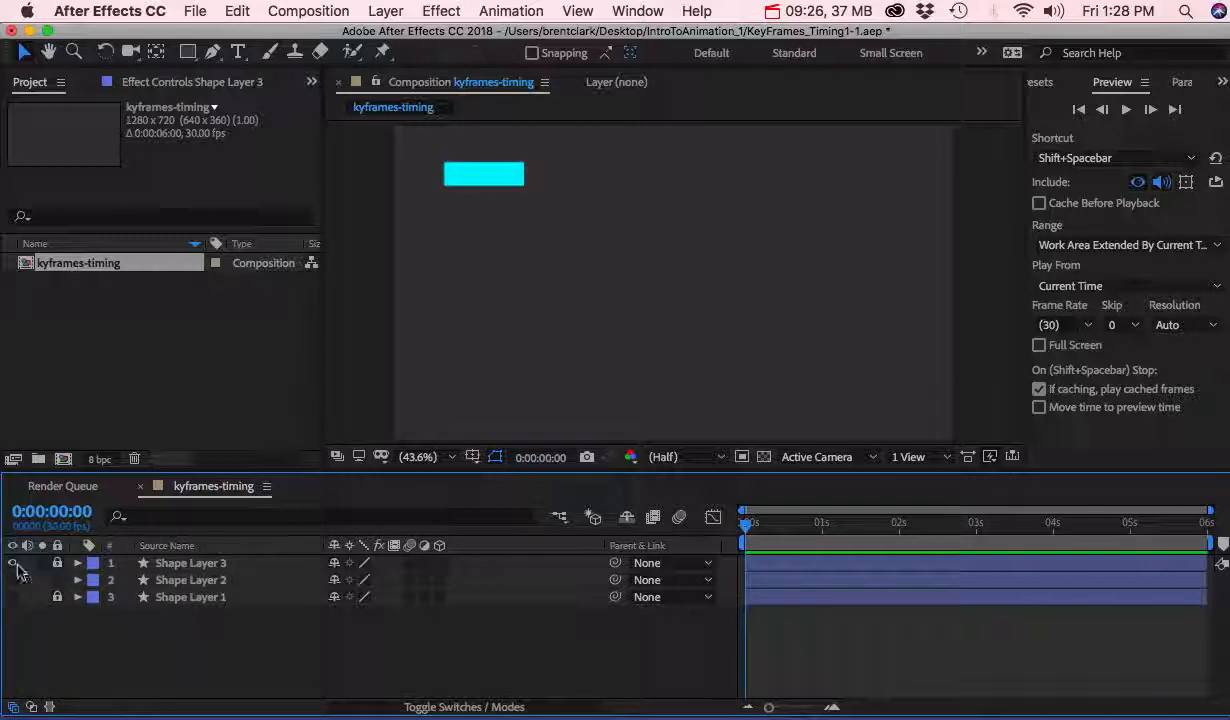
{"action": "left_click", "coordinate": [13, 563]}
{"action": "left_click", "coordinate": [13, 580]}
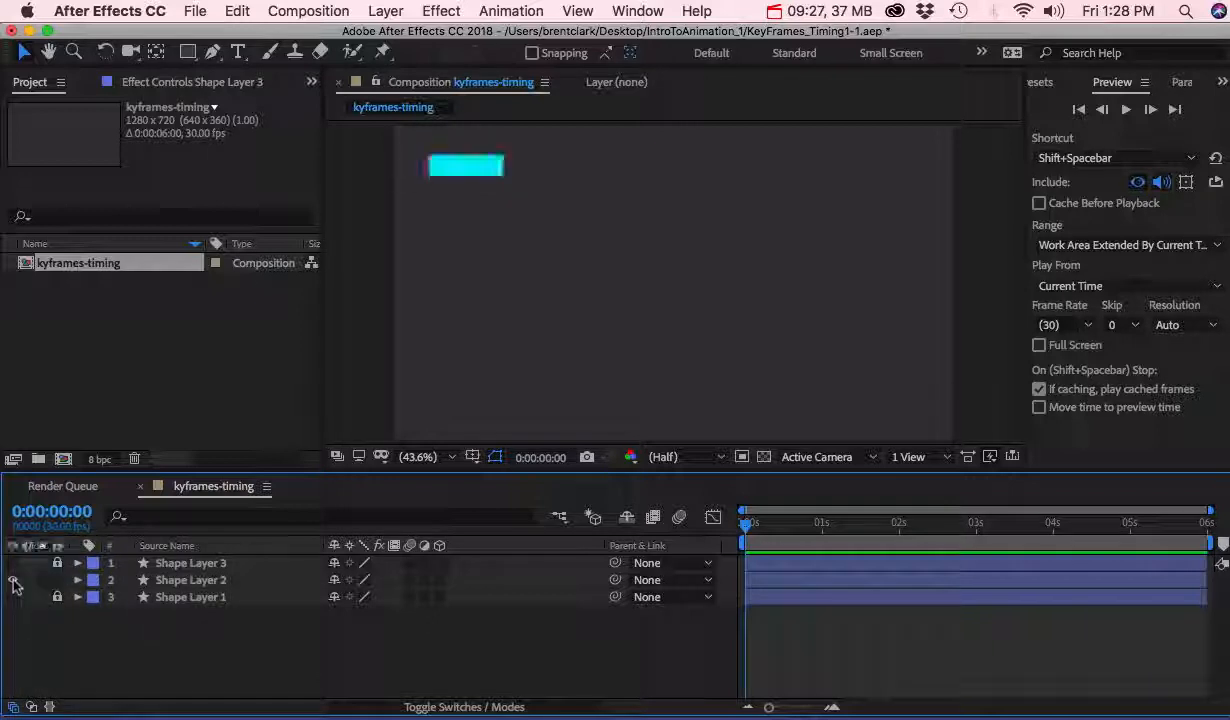
Move Shape Layer 2 above Shape Layer 3 in the layer stack and scrub to 0:00:01:00
{"action": "left_click", "coordinate": [152, 581]}
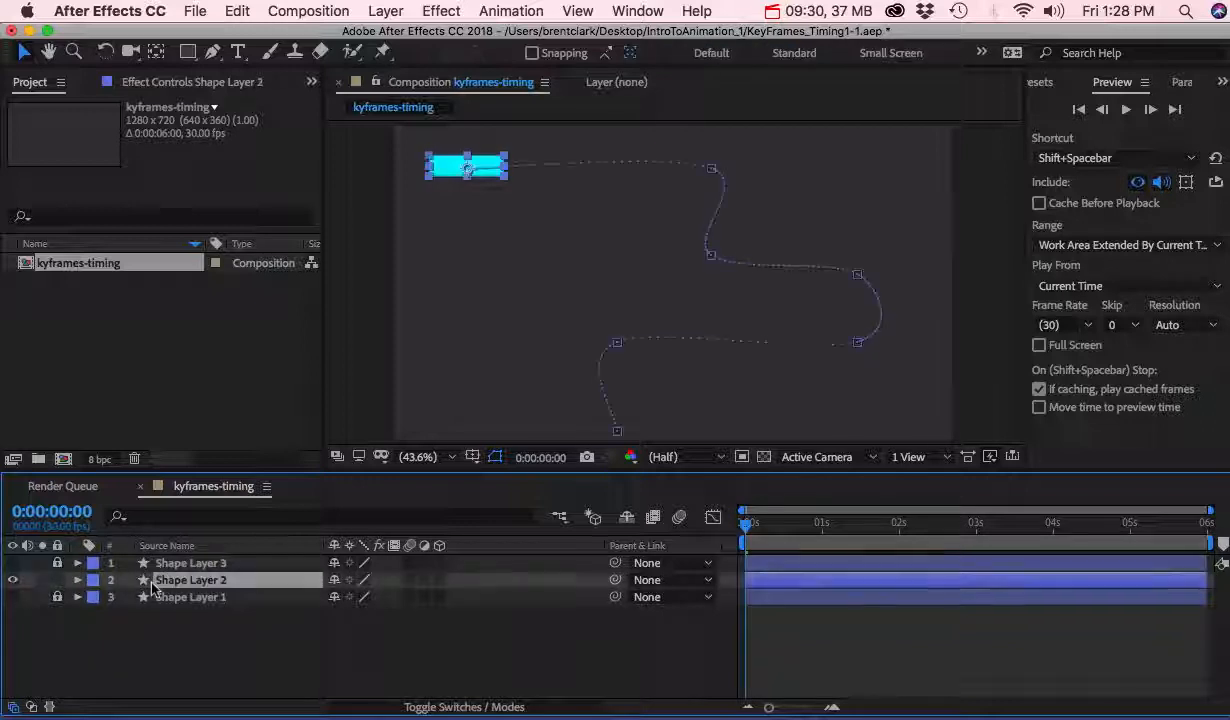
{"action": "left_click_drag", "start_coordinate": [165, 580], "coordinate": [172, 566]}
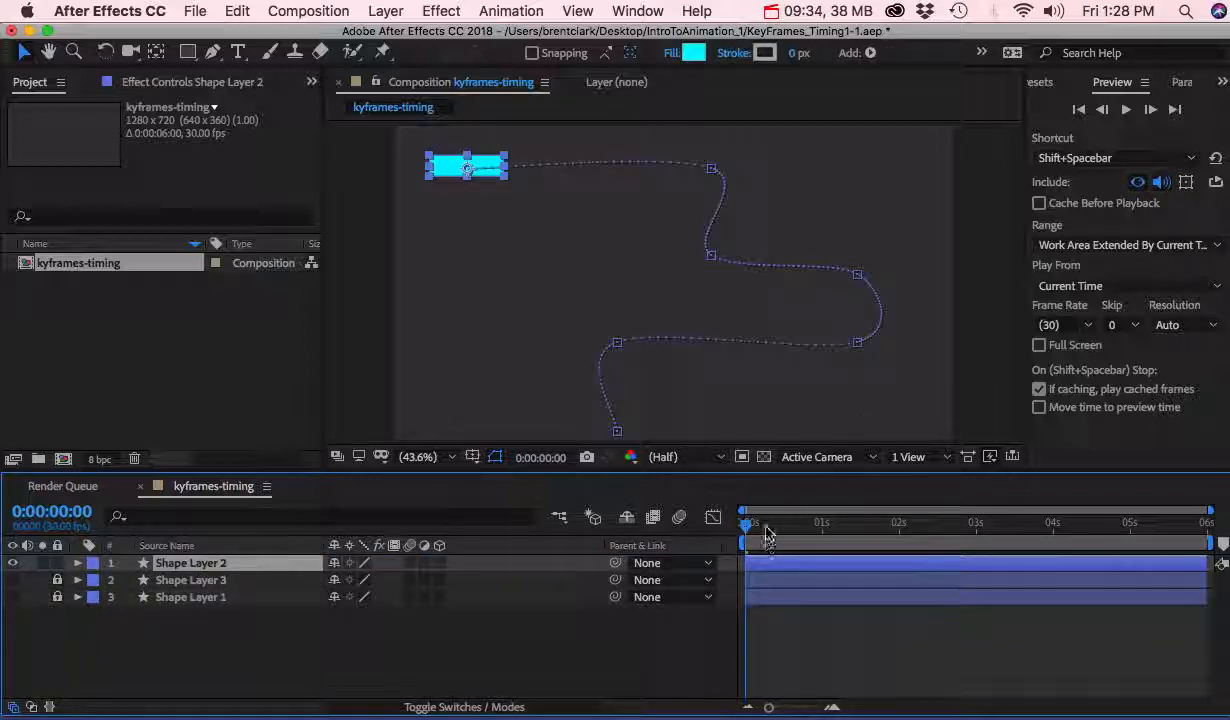
{"action": "mouse_move", "coordinate": [766, 527]}
{"action": "left_mouse_down"}
{"action": "mouse_move", "coordinate": [966, 519]}
{"action": "mouse_move", "coordinate": [745, 527]}
{"action": "left_mouse_up"}
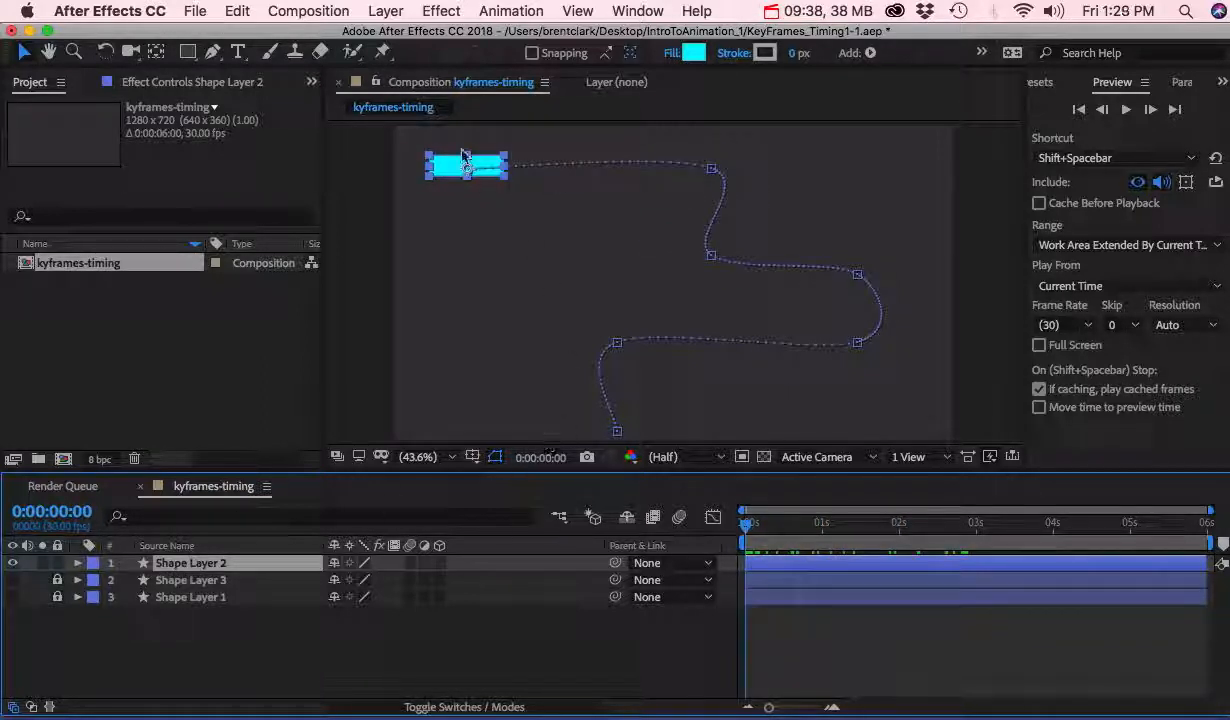
{"action": "left_click_drag", "start_coordinate": [745, 522], "coordinate": [826, 530]}
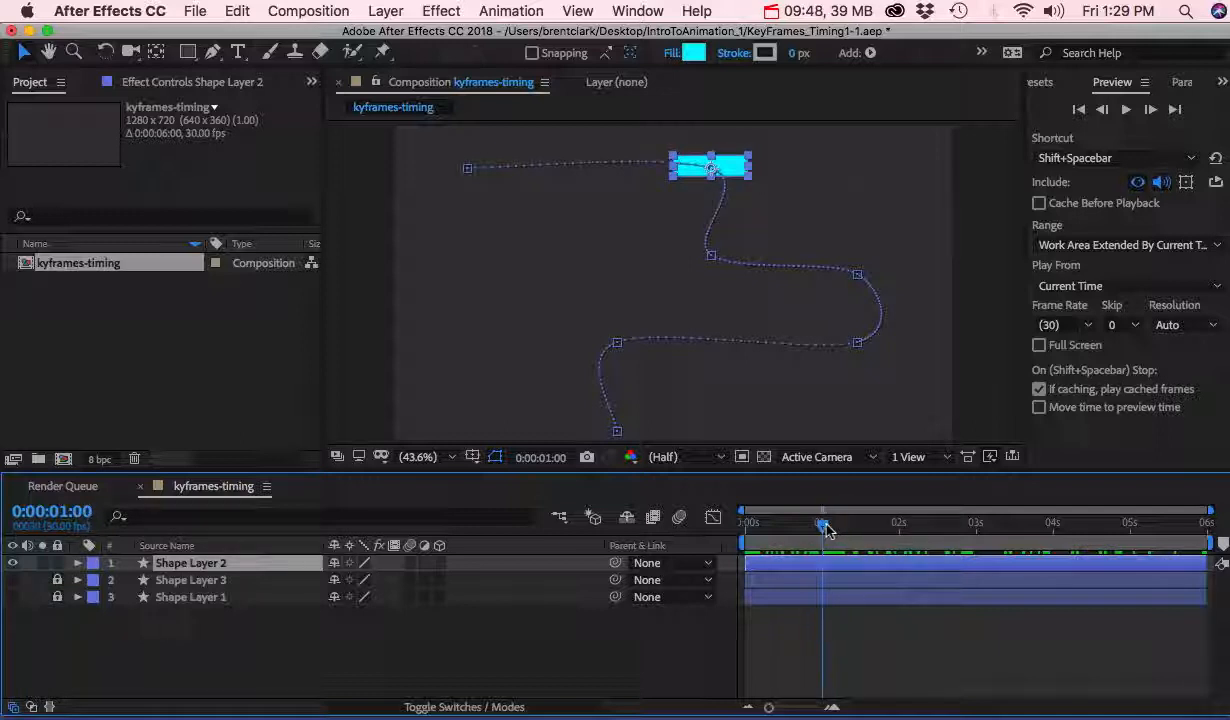
Reveal Shape Layer 2's Transform properties and keyframe its Rotation at 0° at 0:00:00:00 and 0:00:01:00
{"action": "left_click", "coordinate": [79, 564]}
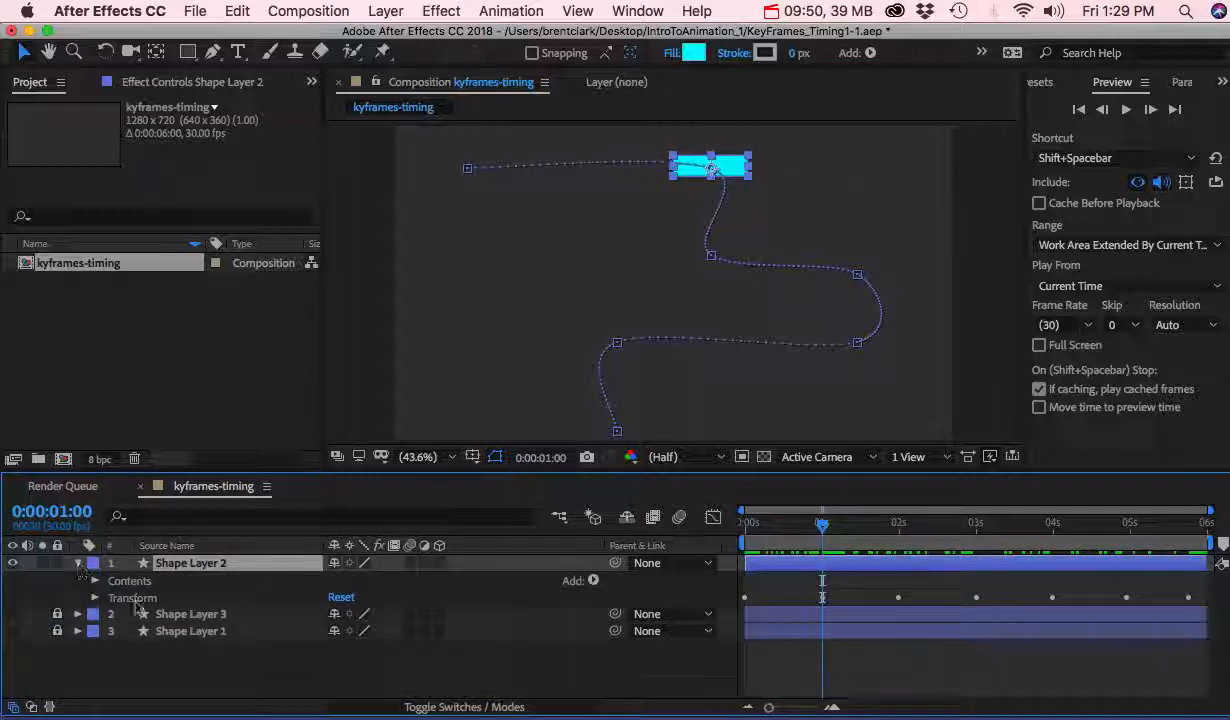
{"action": "left_click", "coordinate": [96, 598]}
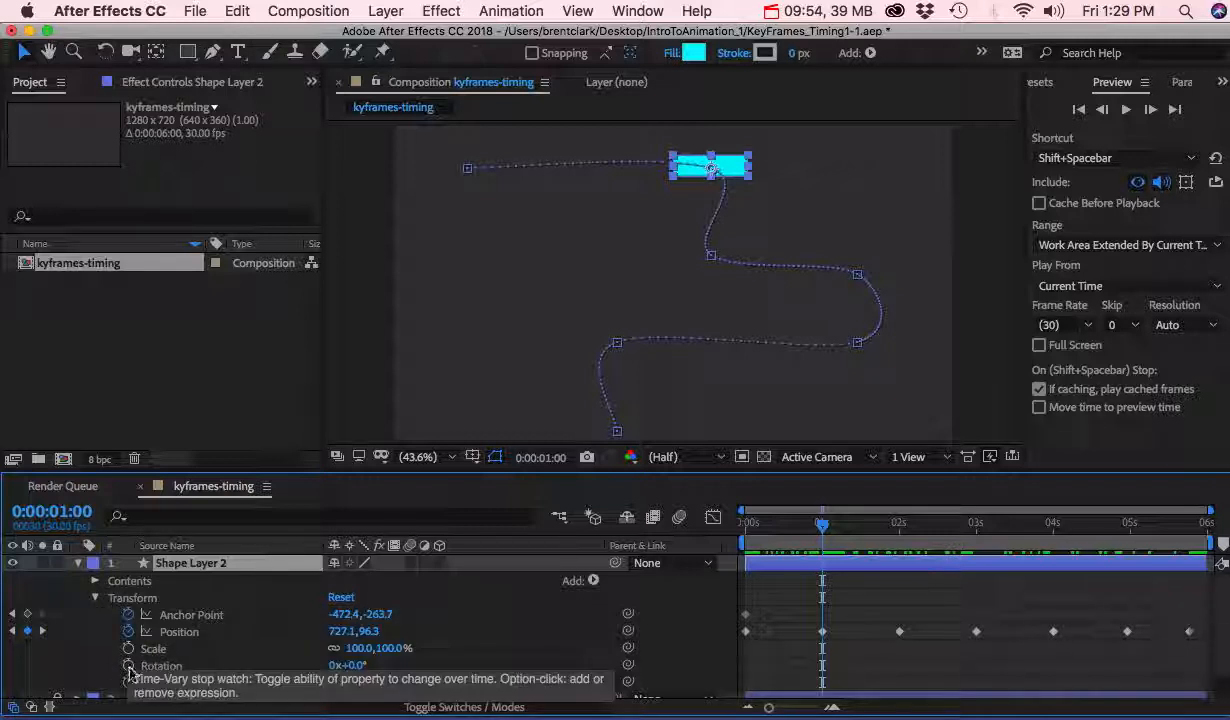
{"action": "left_click_drag", "start_coordinate": [821, 527], "coordinate": [690, 530]}
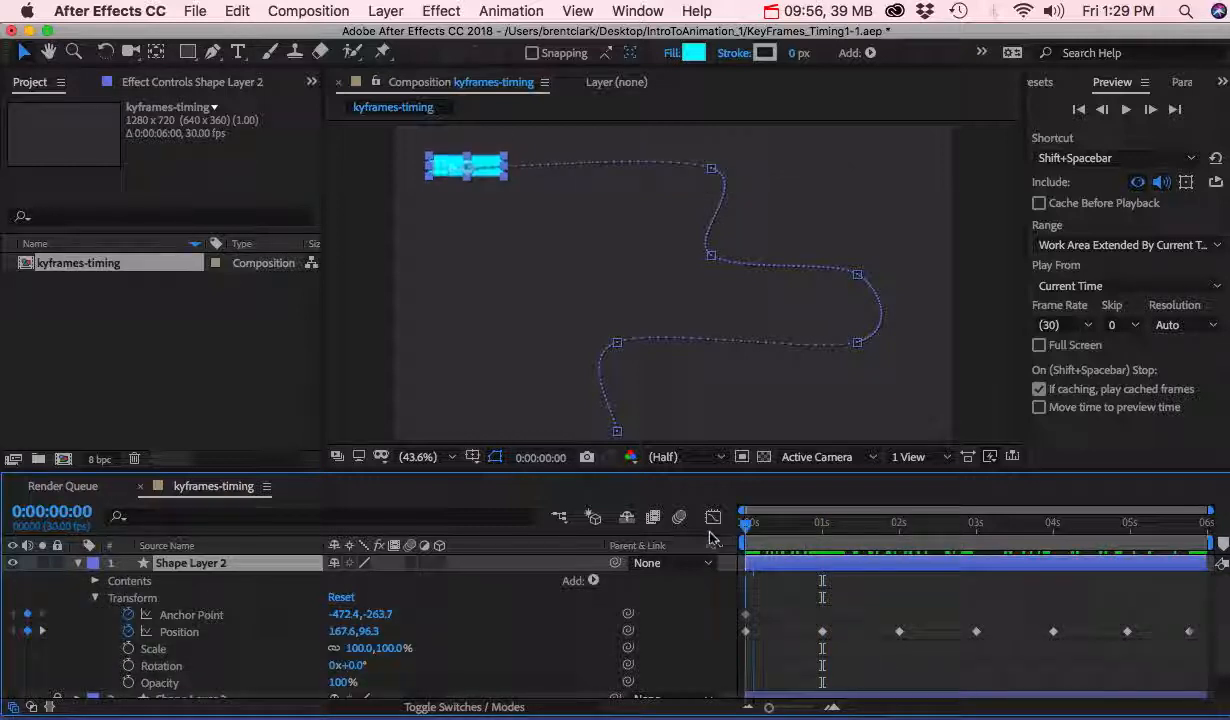
{"action": "left_click", "coordinate": [128, 665]}
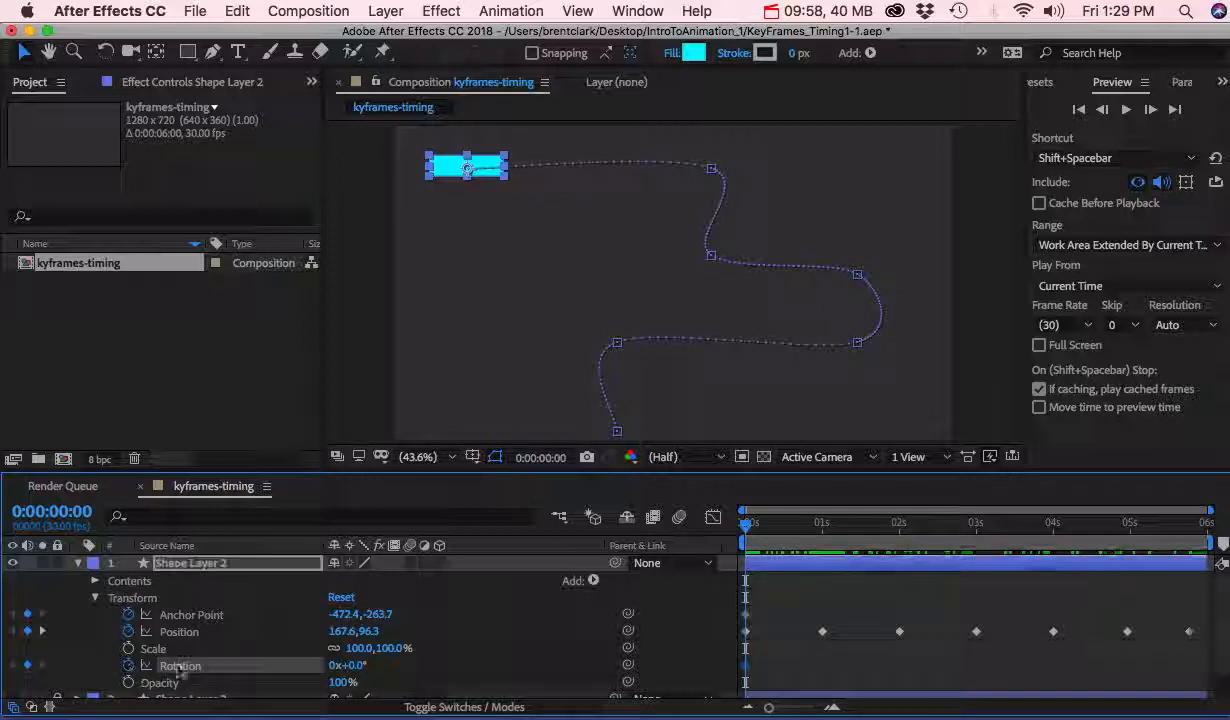
{"action": "left_click_drag", "start_coordinate": [790, 537], "coordinate": [825, 540]}
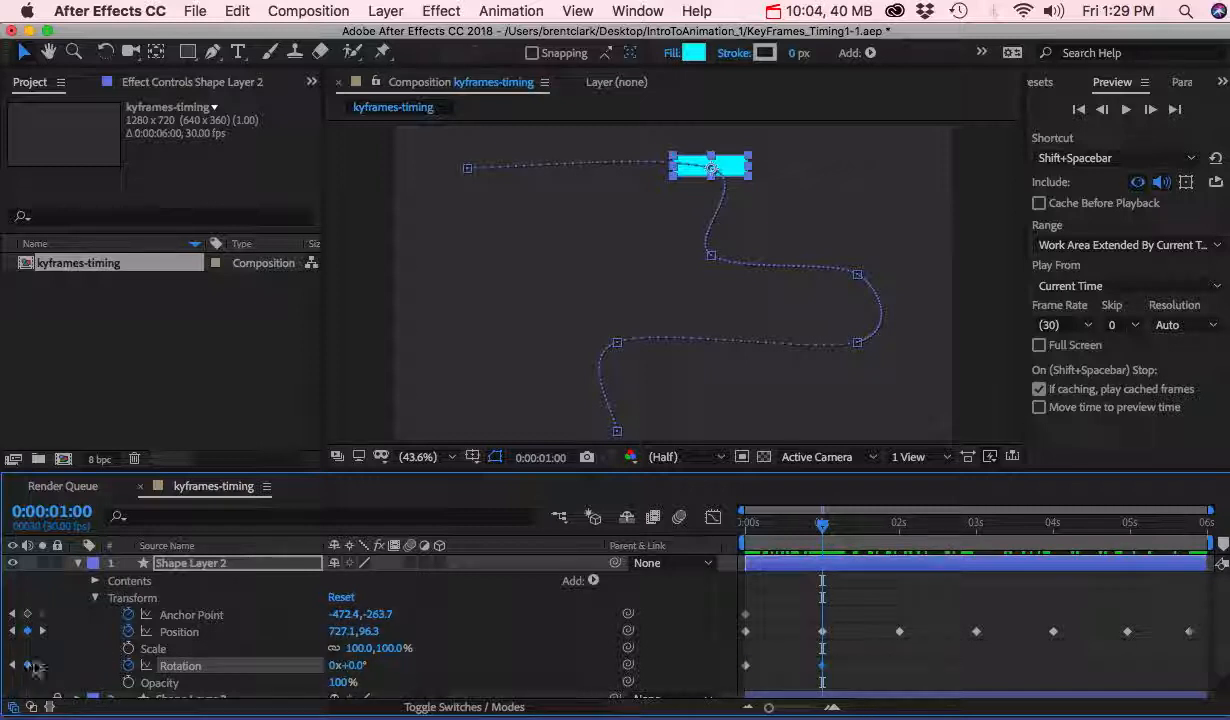
Keyframe Shape Layer 2's Rotation at 90° at 0:00:02:00, 0° at 0:00:04:00 and 90° at 0:00:03:00
{"action": "left_click_drag", "start_coordinate": [808, 540], "coordinate": [870, 522]}
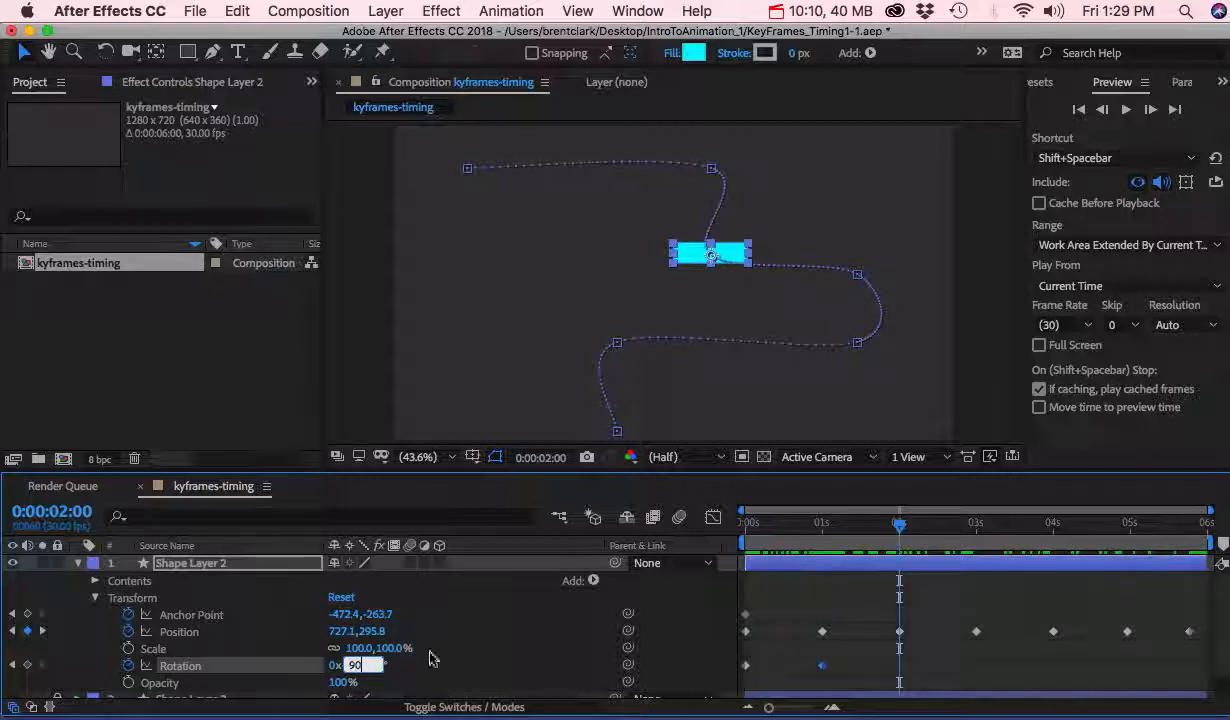
{"action": "key", "text": "Return"}
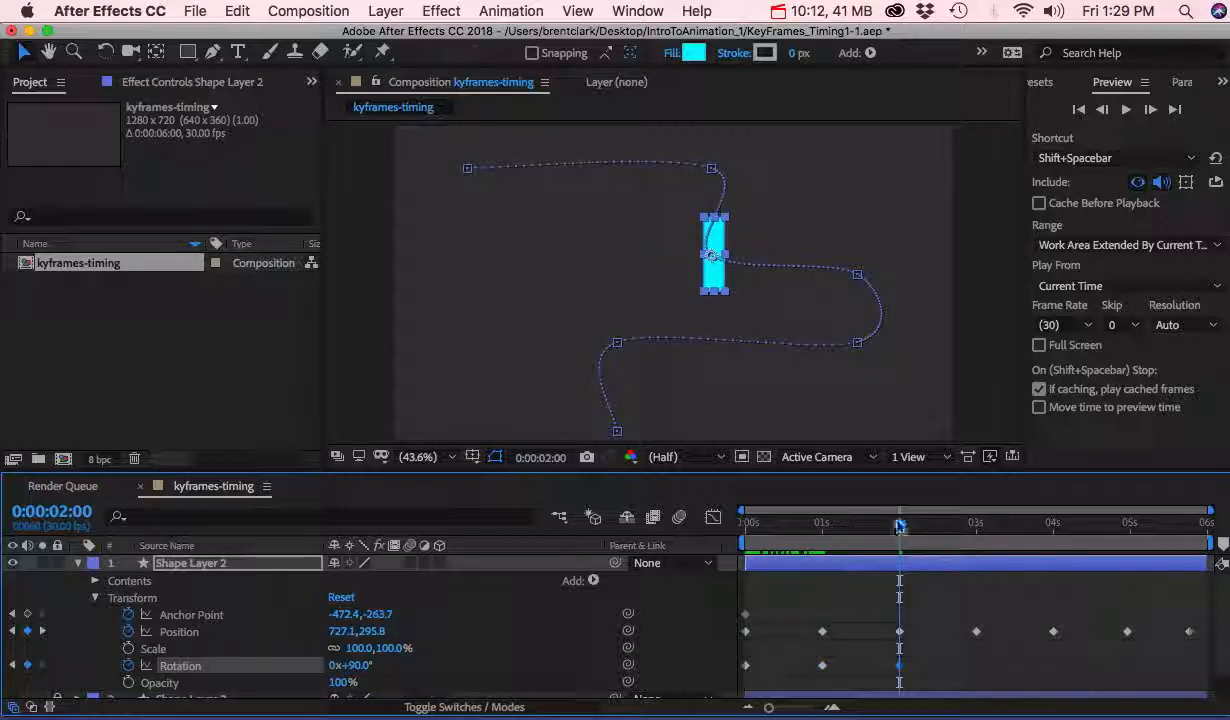
{"action": "left_click_drag", "start_coordinate": [900, 526], "coordinate": [1058, 563]}
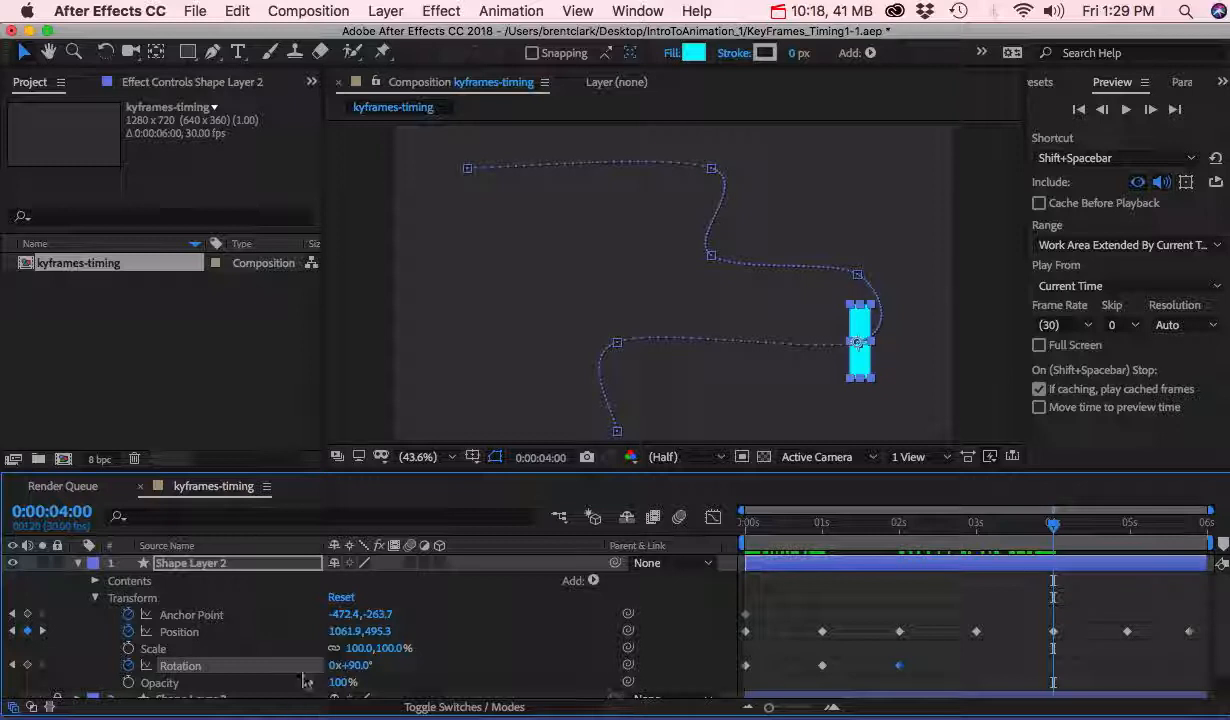
{"action": "left_click", "coordinate": [354, 666]}
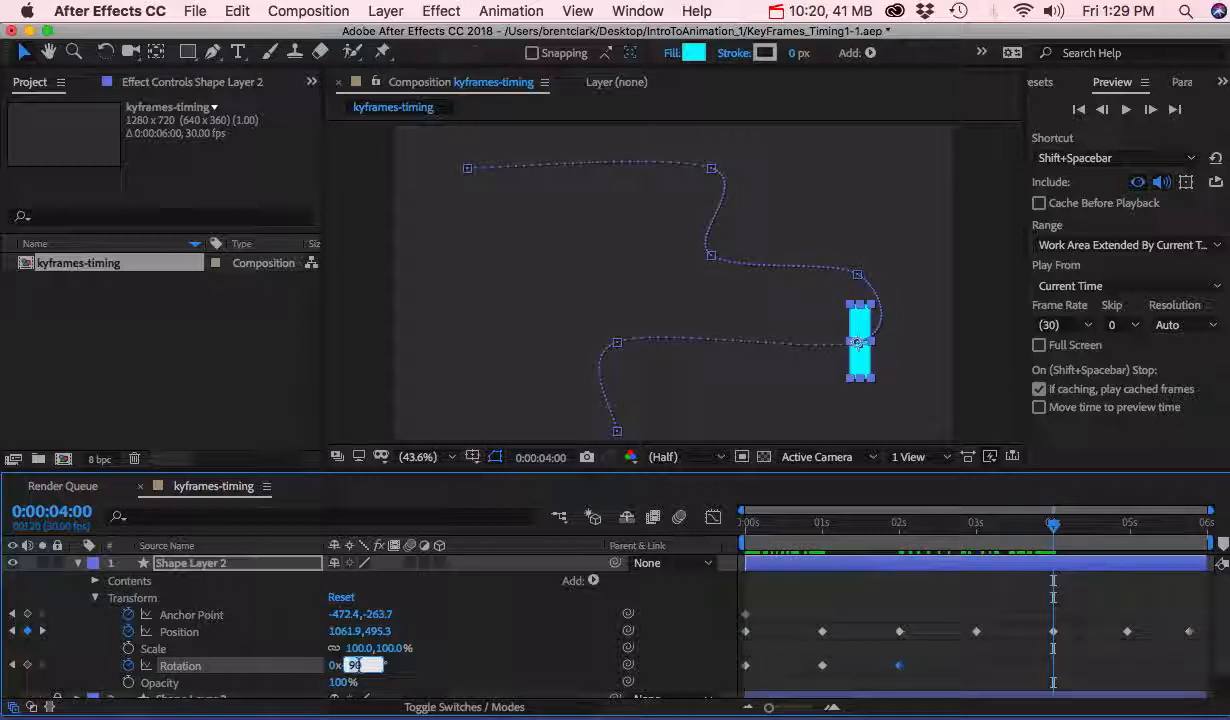
{"action": "type", "text": "0"}
{"action": "key", "text": "Return"}
{"action": "left_click_drag", "start_coordinate": [1049, 527], "coordinate": [979, 530]}
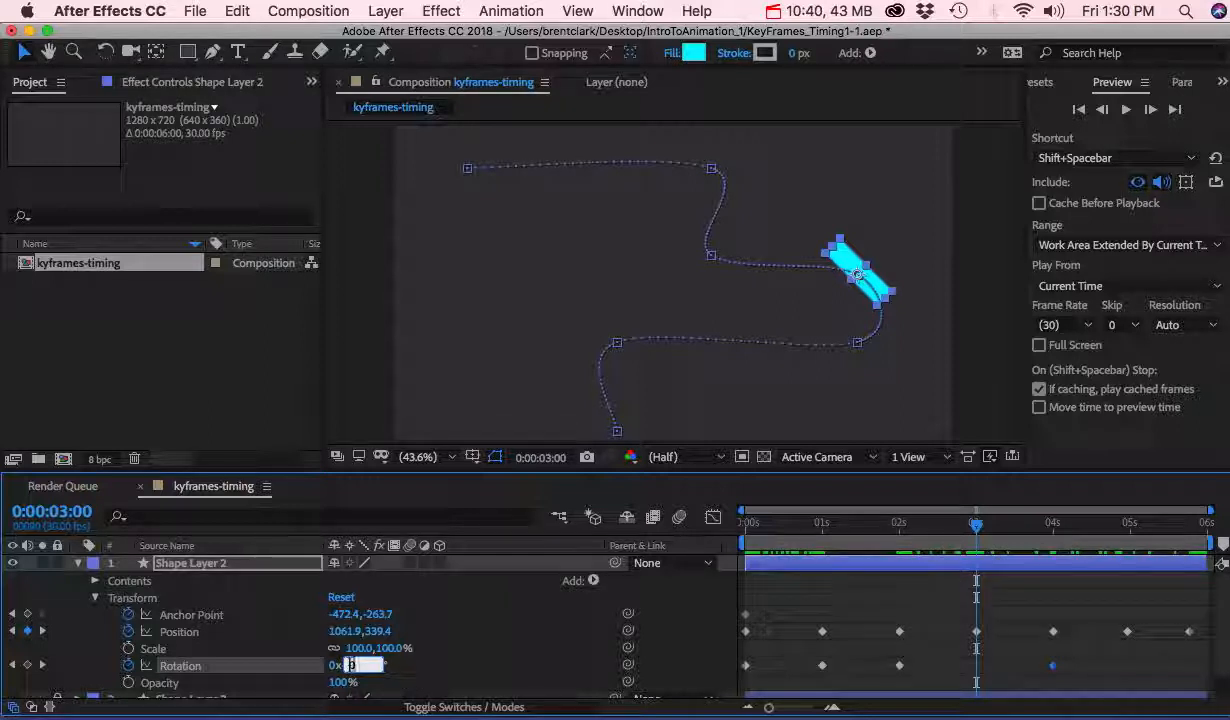
{"action": "key", "text": "Return"}
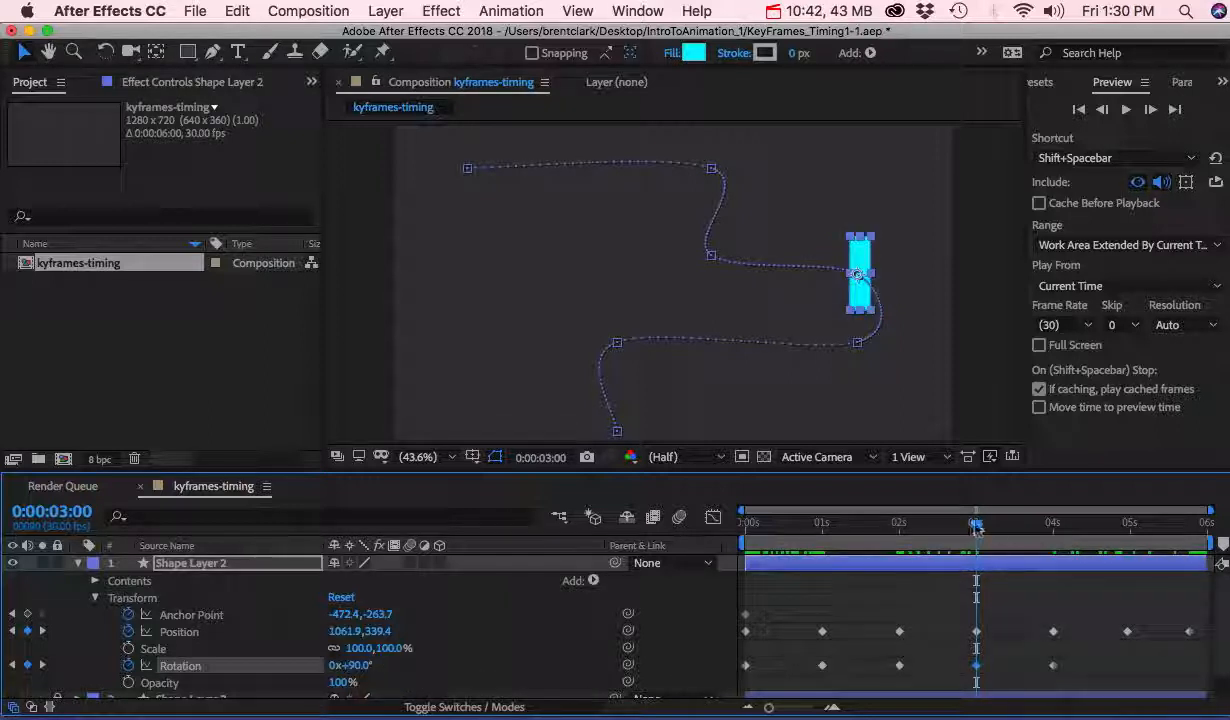
Preview Shape Layer 2's animation from the start, select its Rotation keyframes and return the playhead to 0:00:00:00
{"action": "left_click_drag", "start_coordinate": [972, 528], "coordinate": [743, 526]}
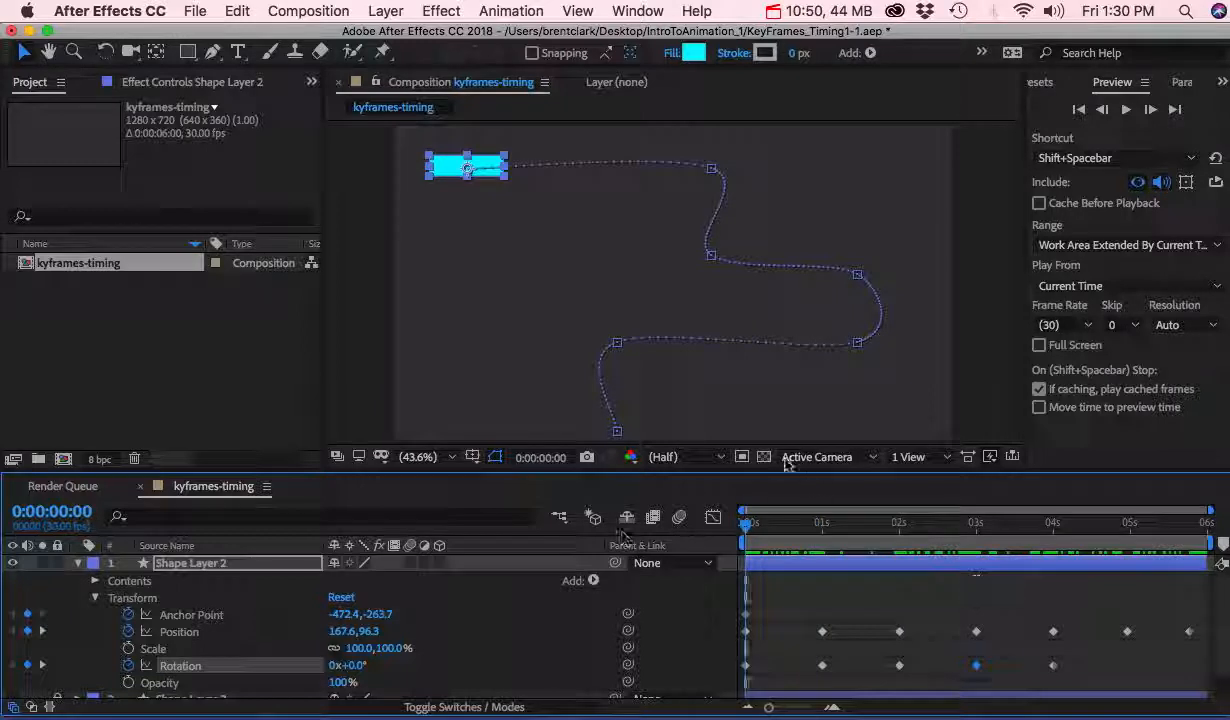
{"action": "key", "text": "space"}
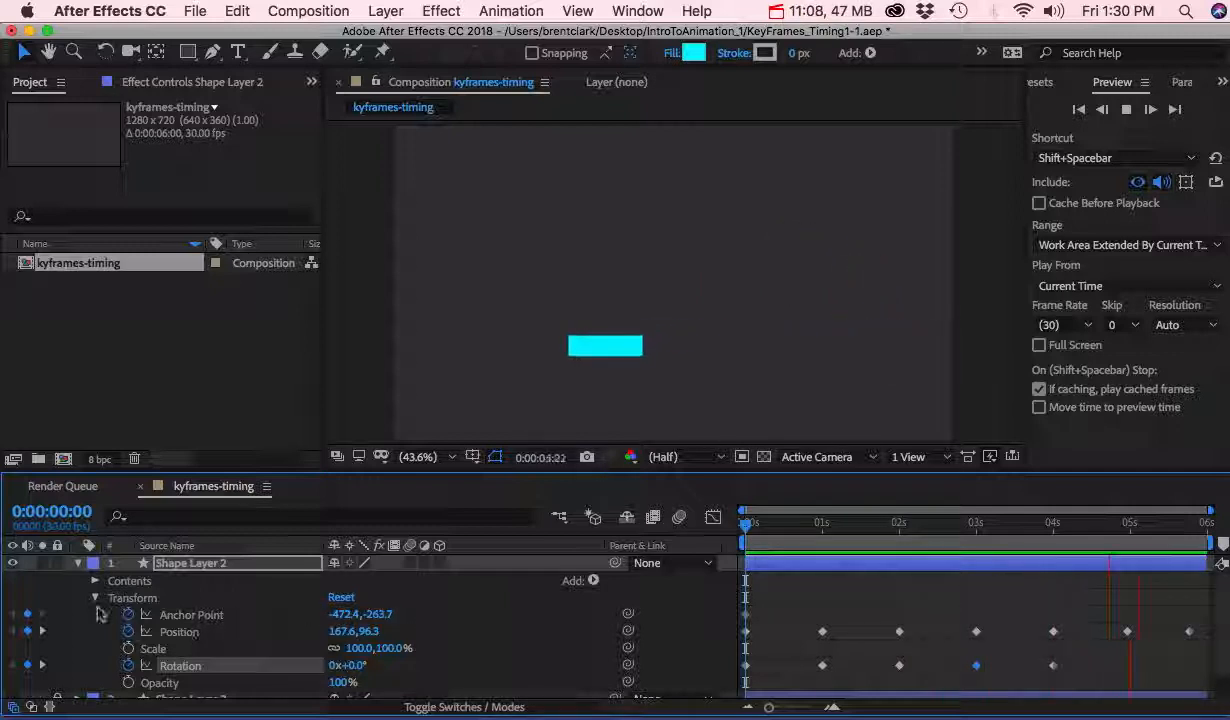
{"action": "left_click", "coordinate": [177, 667]}
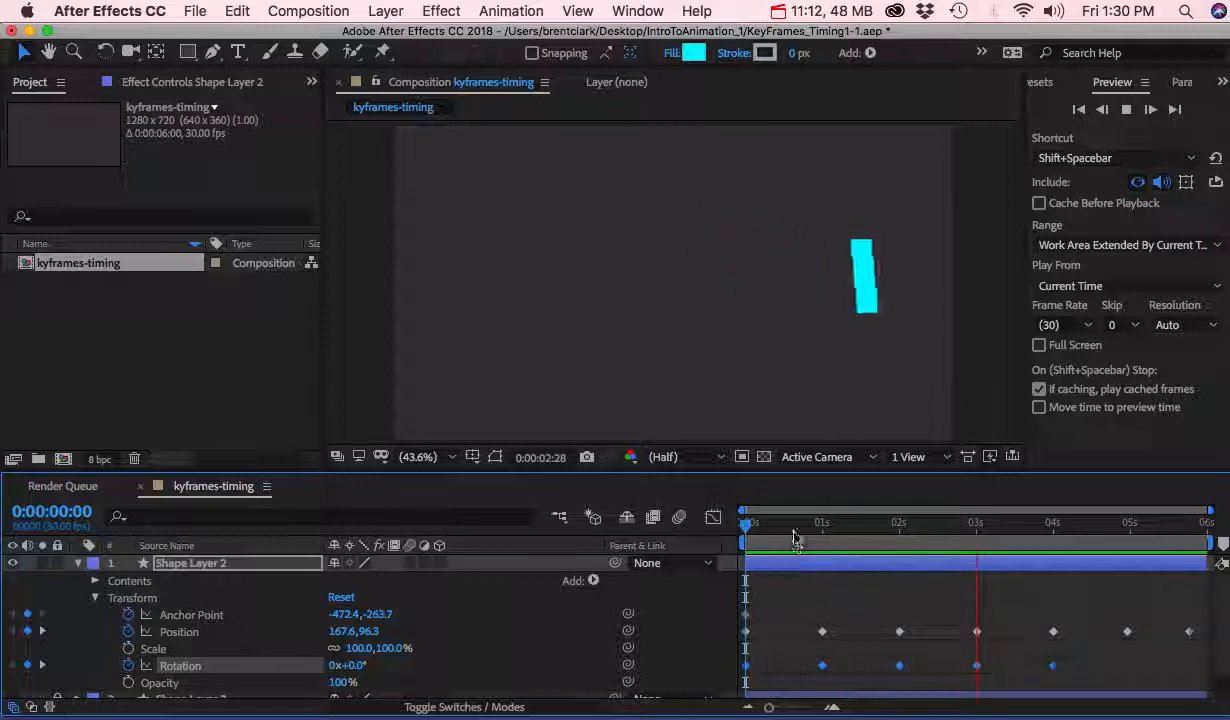
{"action": "left_click_drag", "start_coordinate": [795, 527], "coordinate": [700, 525]}
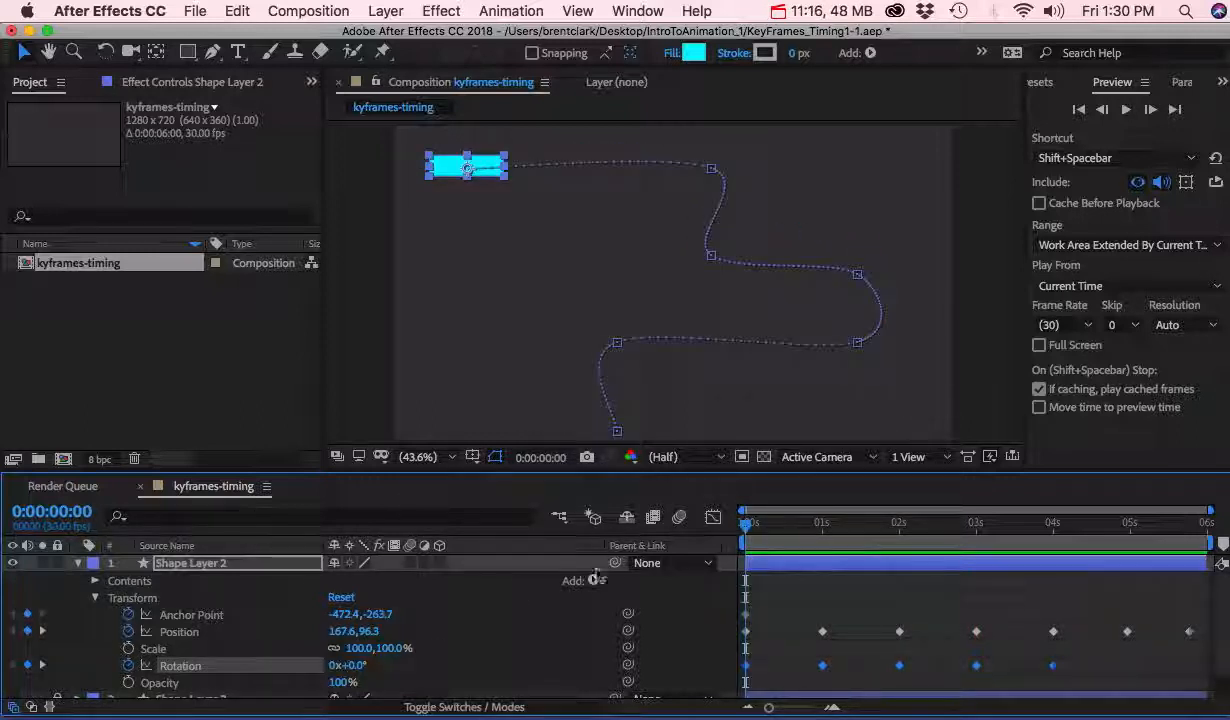
Show the Graph Editor for Shape Layer 2 and check which graph type is used for Position
{"action": "scroll", "coordinate": [595, 580], "scroll_direction": "down", "scroll_amount": 1}
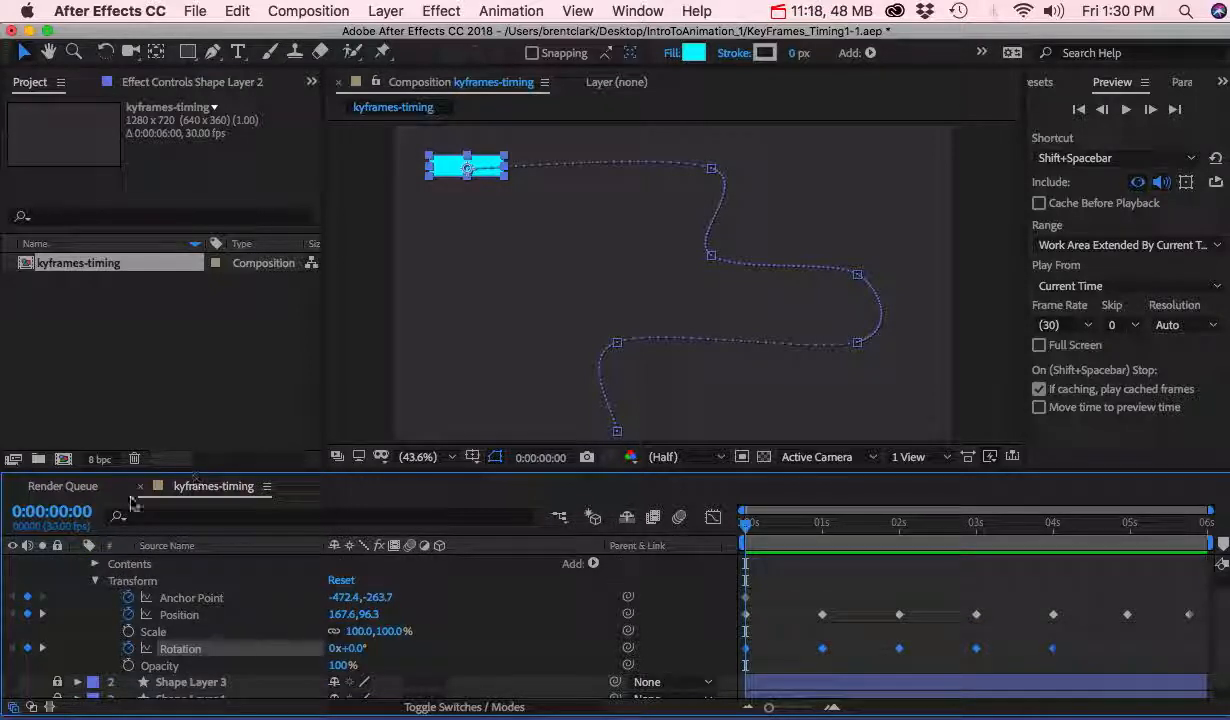
{"action": "left_click", "coordinate": [713, 519]}
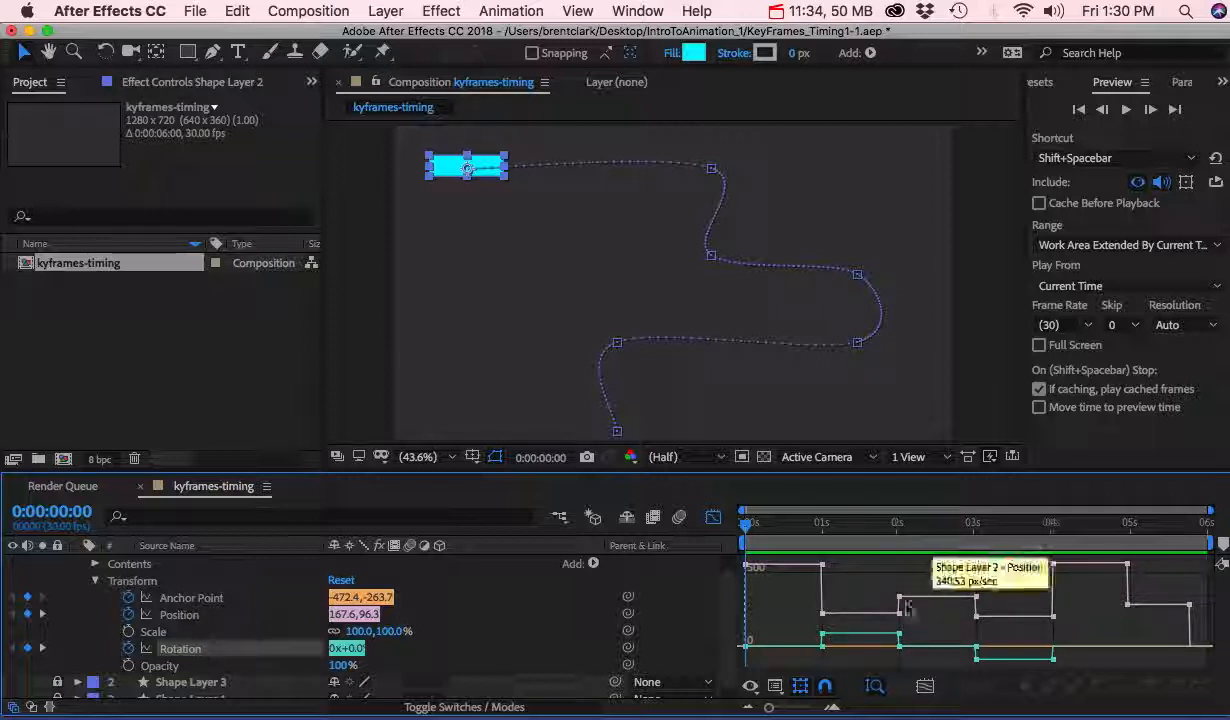
{"action": "left_click", "coordinate": [177, 617]}
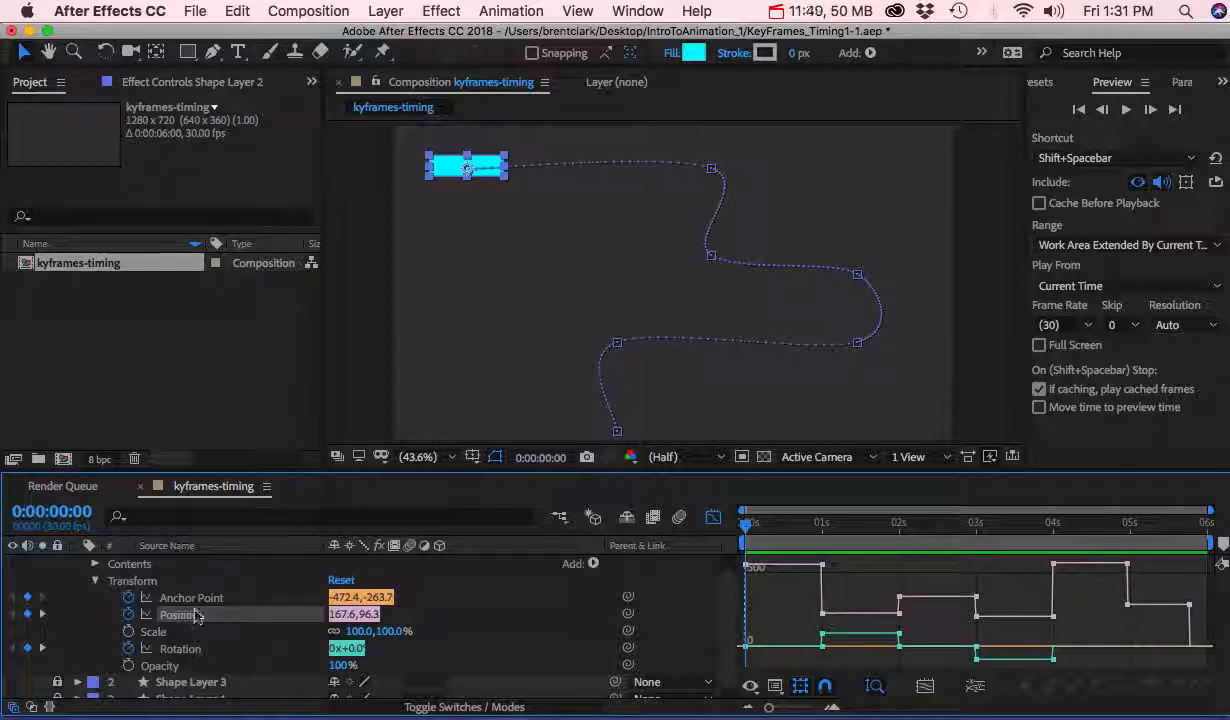
{"action": "right_click", "coordinate": [865, 583]}
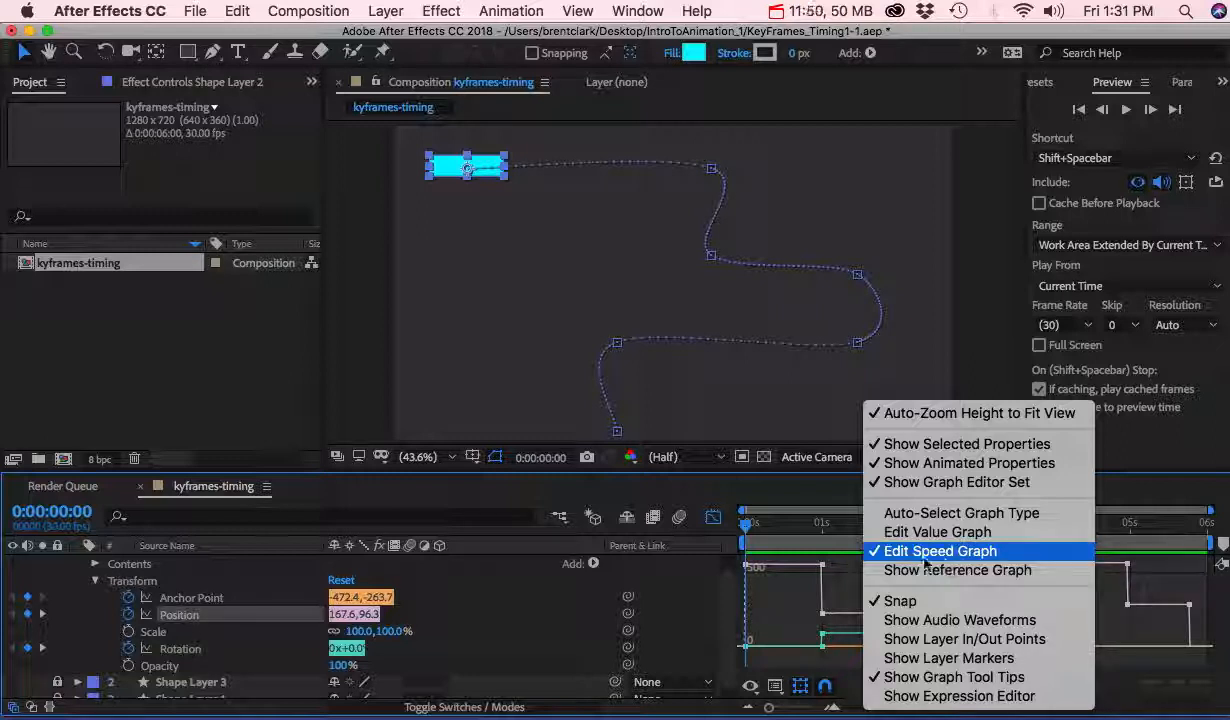
{"action": "left_click", "coordinate": [848, 590]}
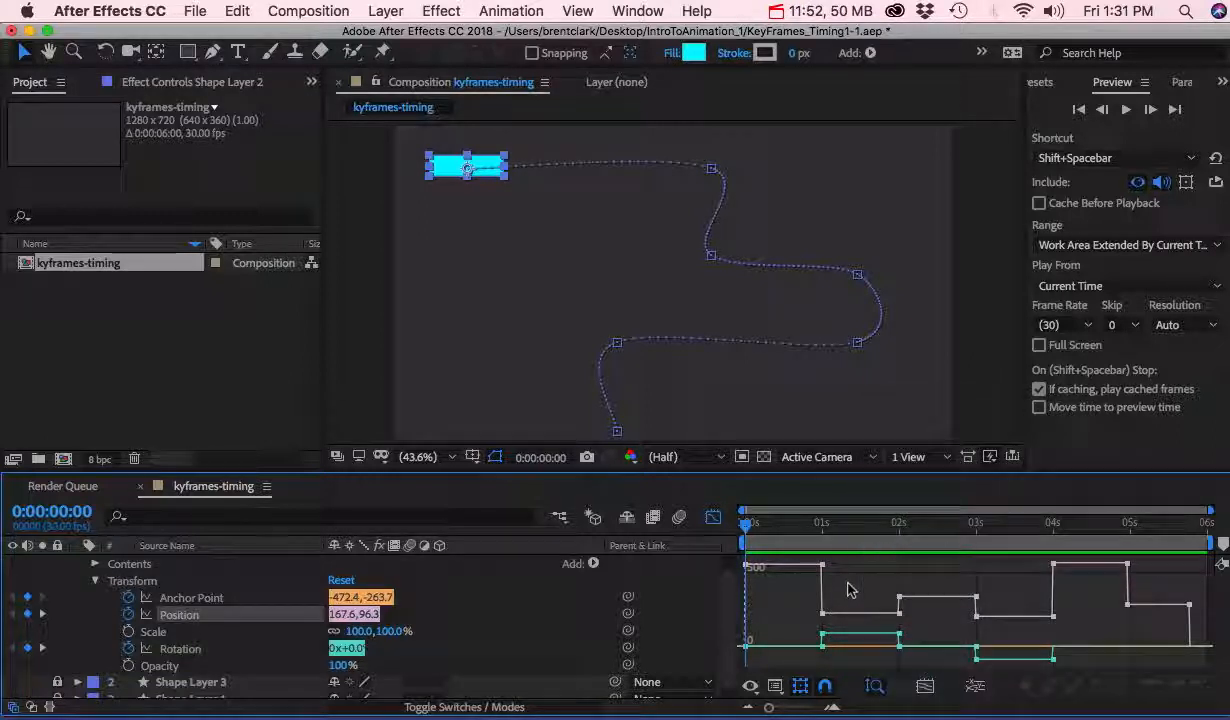
Select all Position keyframes in the speed graph and examine the keyframe conversion and easing options
{"action": "left_click", "coordinate": [192, 617]}
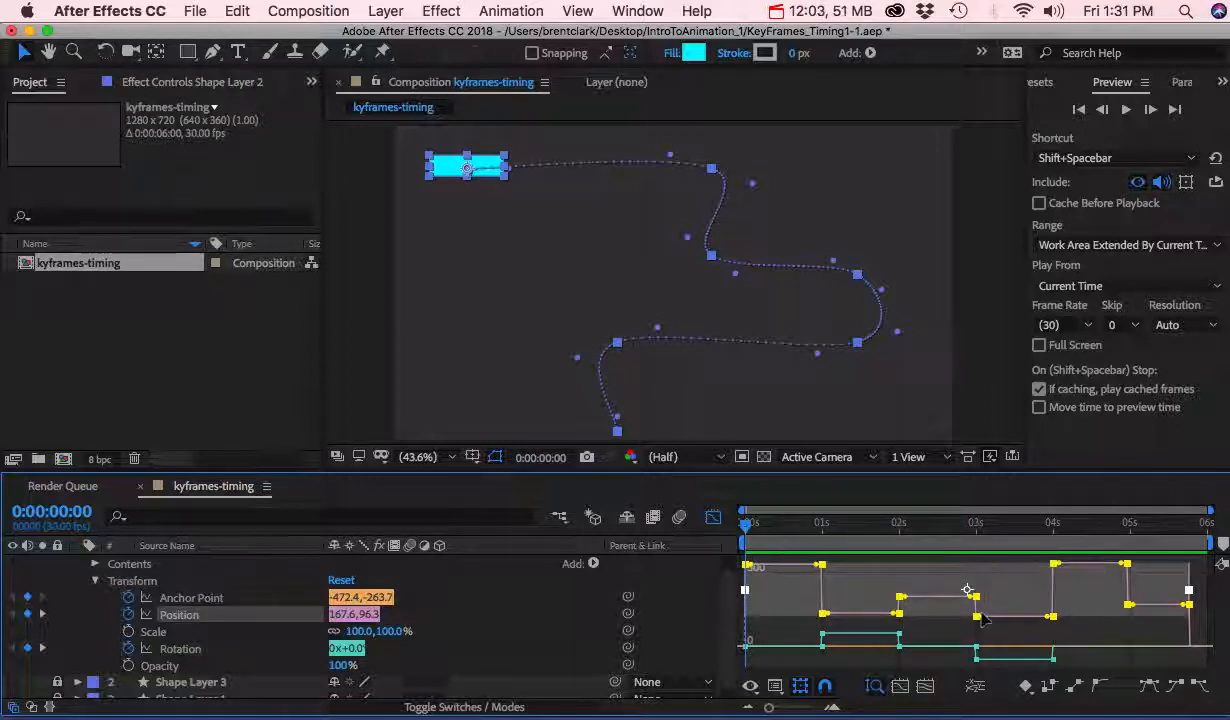
{"action": "left_click", "coordinate": [1075, 691]}
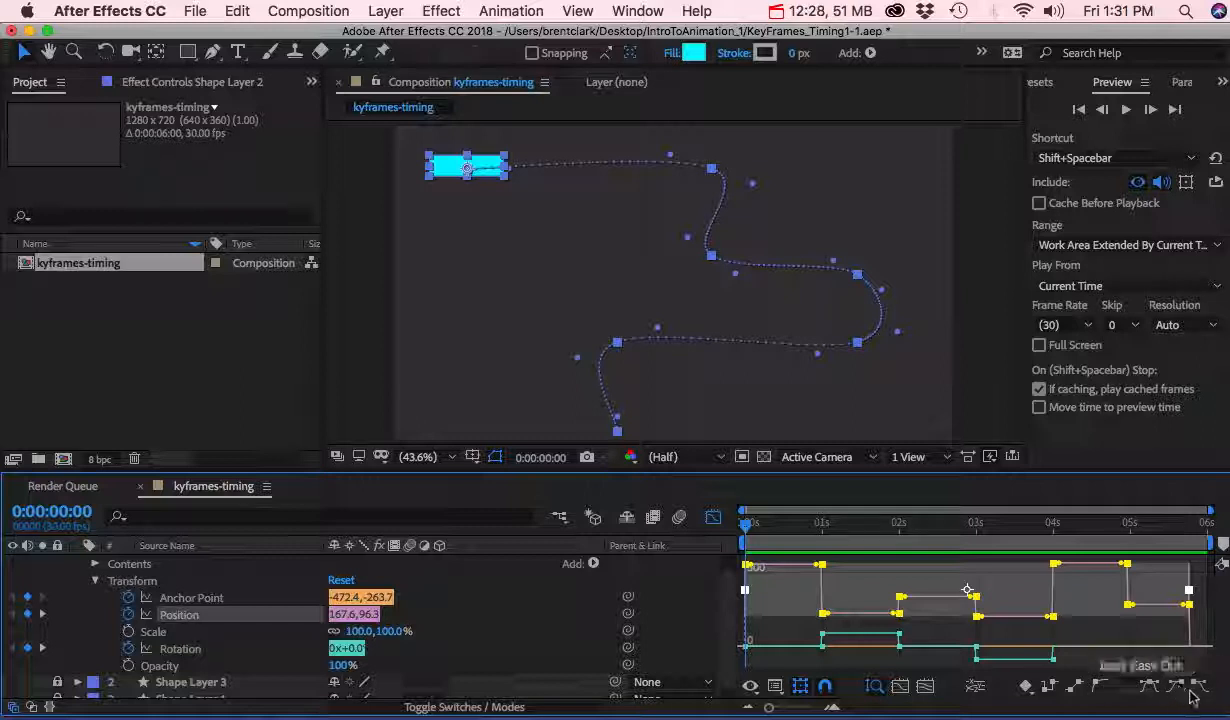
{"action": "left_click", "coordinate": [1050, 687]}
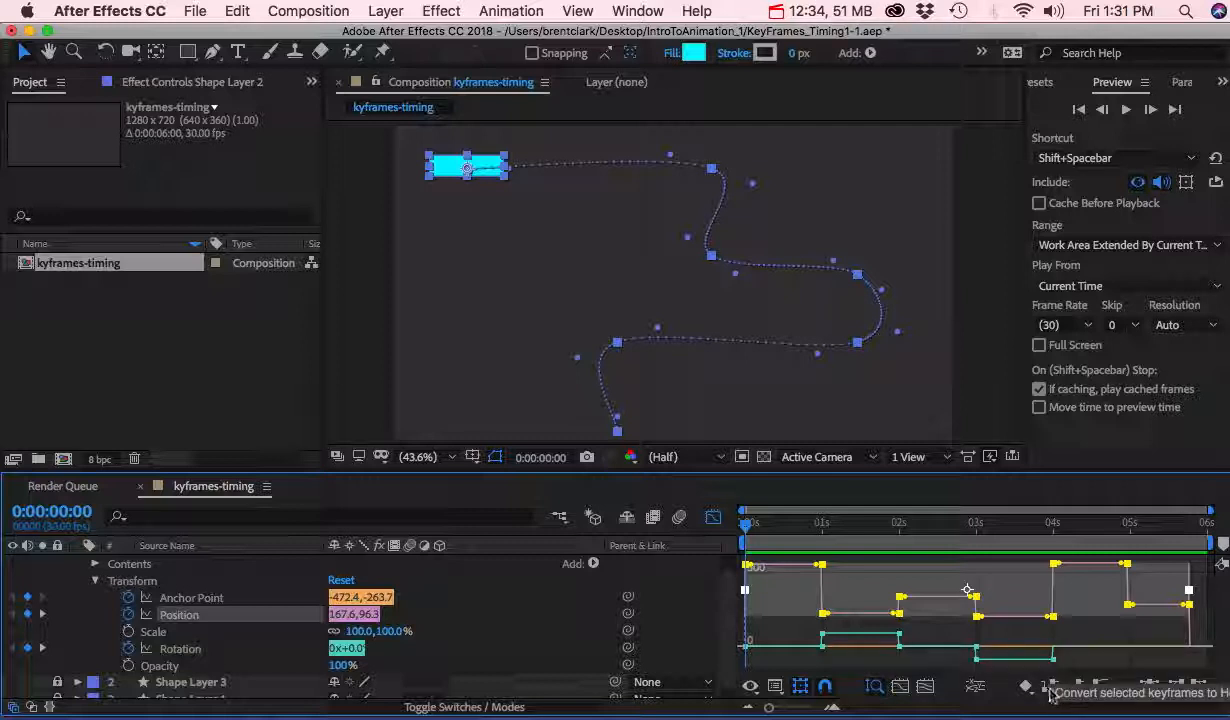
Convert all selected Position keyframes to Hold and nudge the whole motion path slightly so its first keyframe sits at 174.5, 105.5
{"action": "left_click", "coordinate": [1050, 690]}
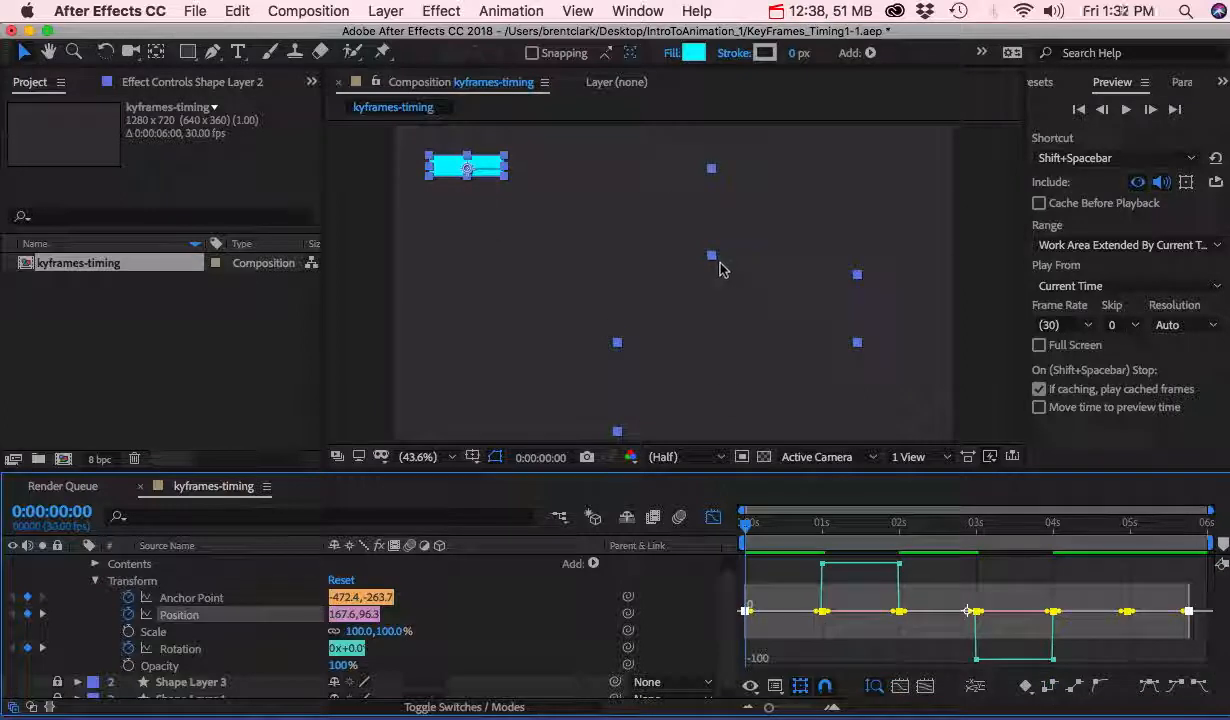
{"action": "left_click_drag", "start_coordinate": [713, 262], "coordinate": [714, 264]}
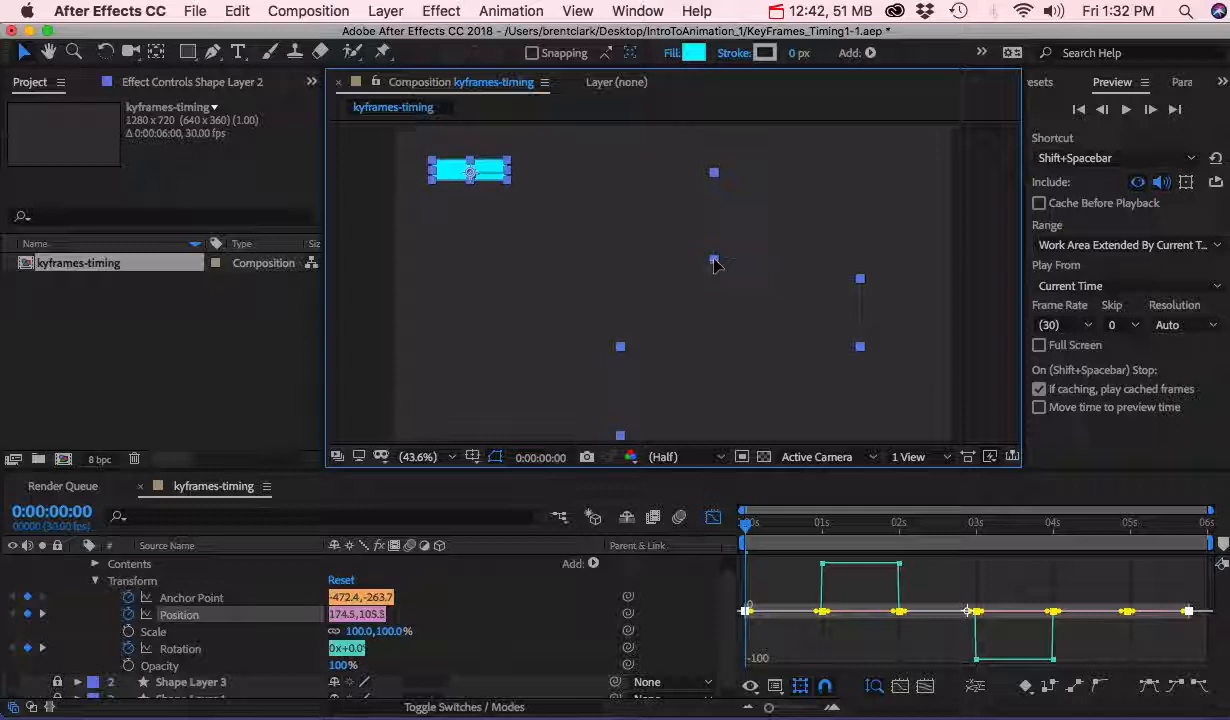
Deselect the Position keyframes and move only the third motion path point straight down, level with the fourth
{"action": "left_click", "coordinate": [695, 266]}
{"action": "left_click", "coordinate": [483, 175]}
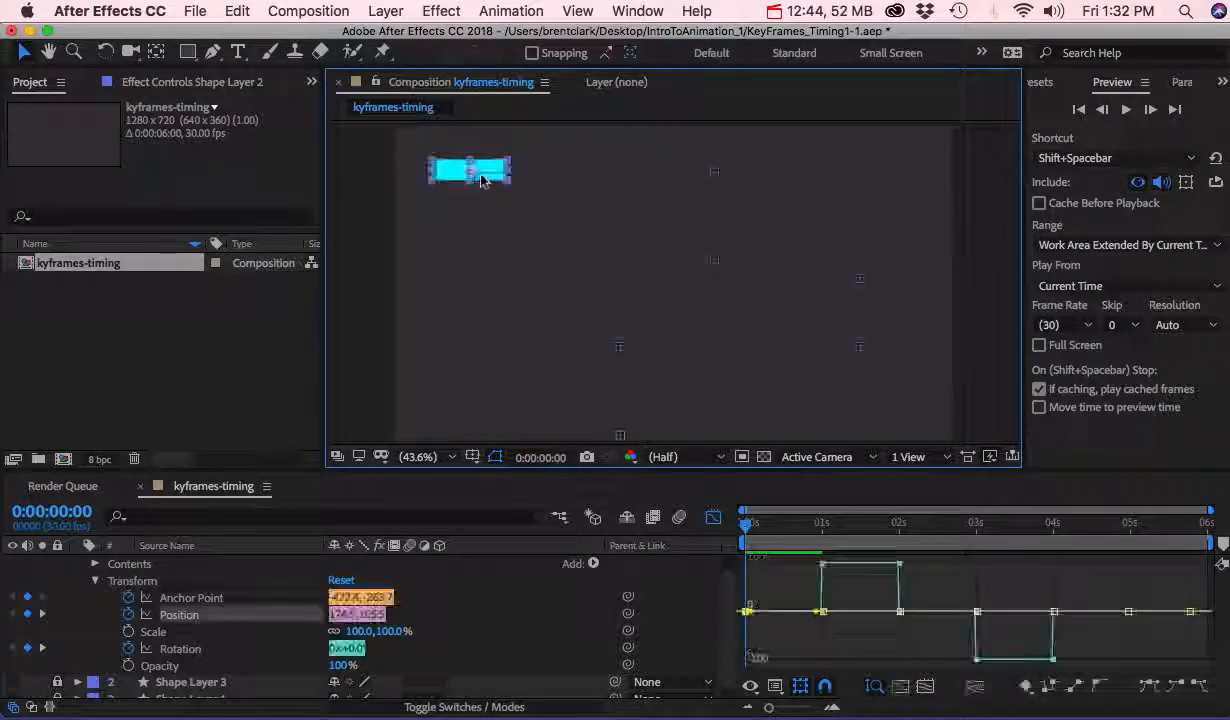
{"action": "left_click_drag", "start_coordinate": [714, 262], "coordinate": [715, 279]}
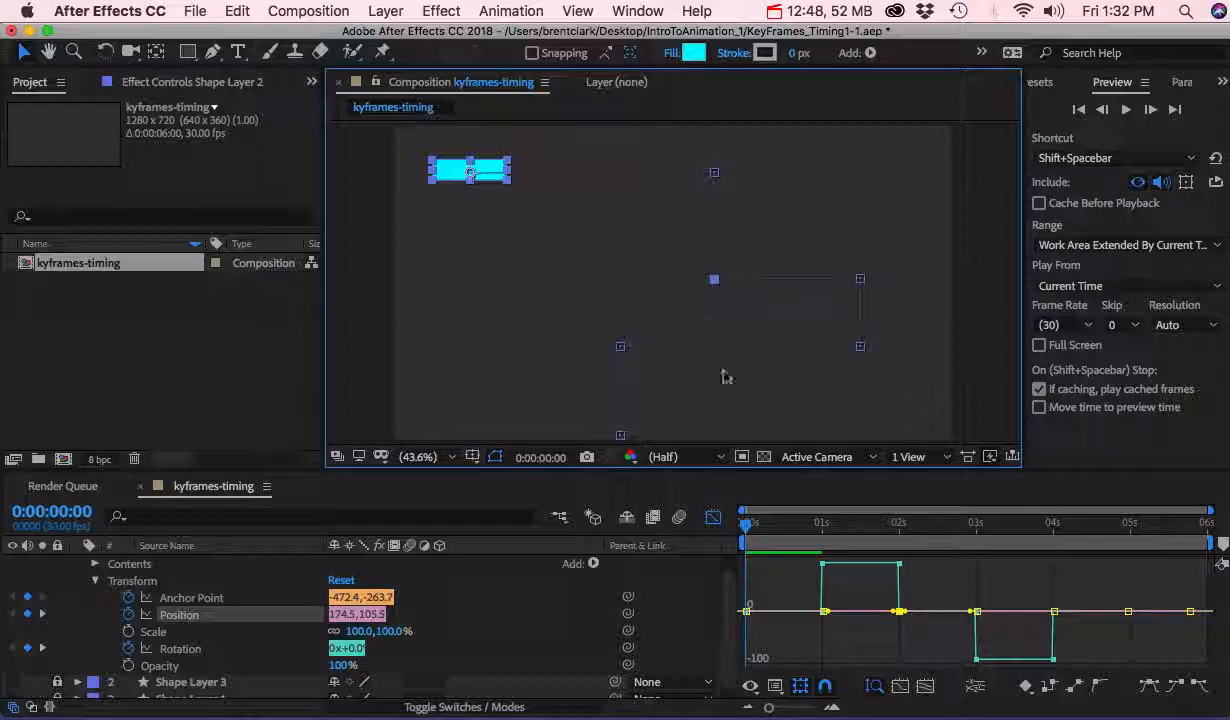
Scrub through the composition to 0:00:05:29 and preview the held Position animation from the start
{"action": "left_click", "coordinate": [758, 524]}
{"action": "left_click_drag", "start_coordinate": [772, 531], "coordinate": [1218, 565]}
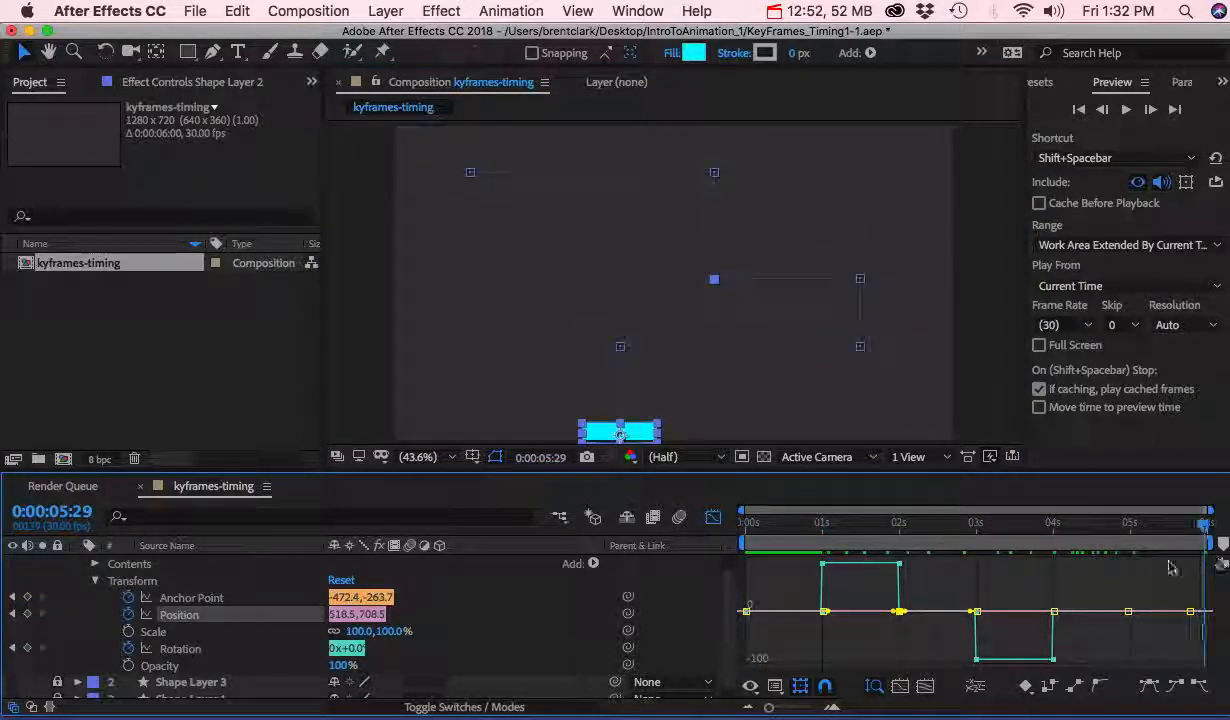
{"action": "key", "text": "space"}
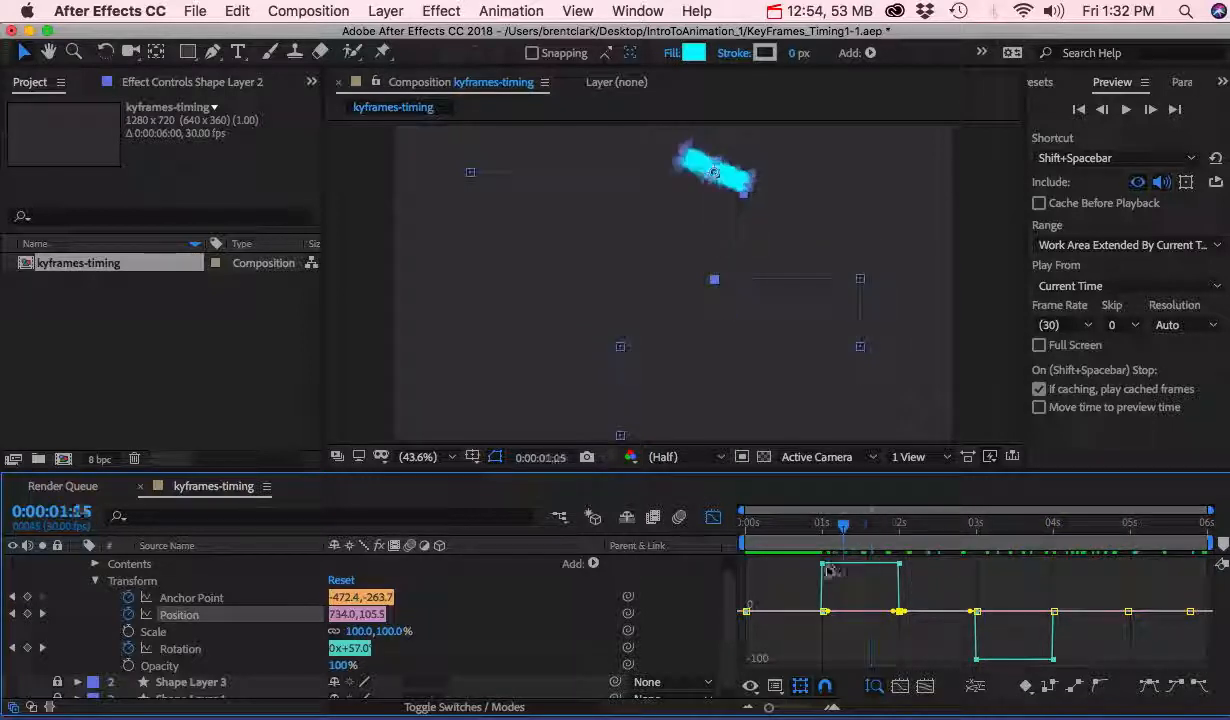
{"action": "key", "text": "space"}
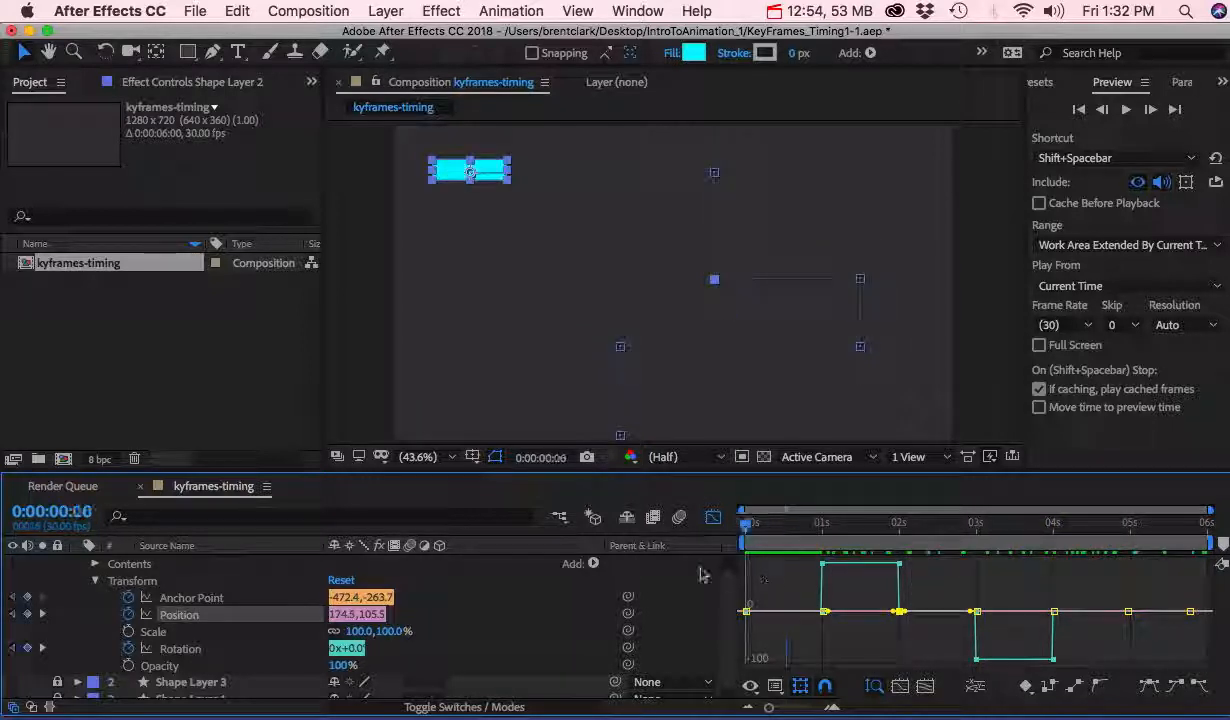
{"action": "key", "text": "space"}
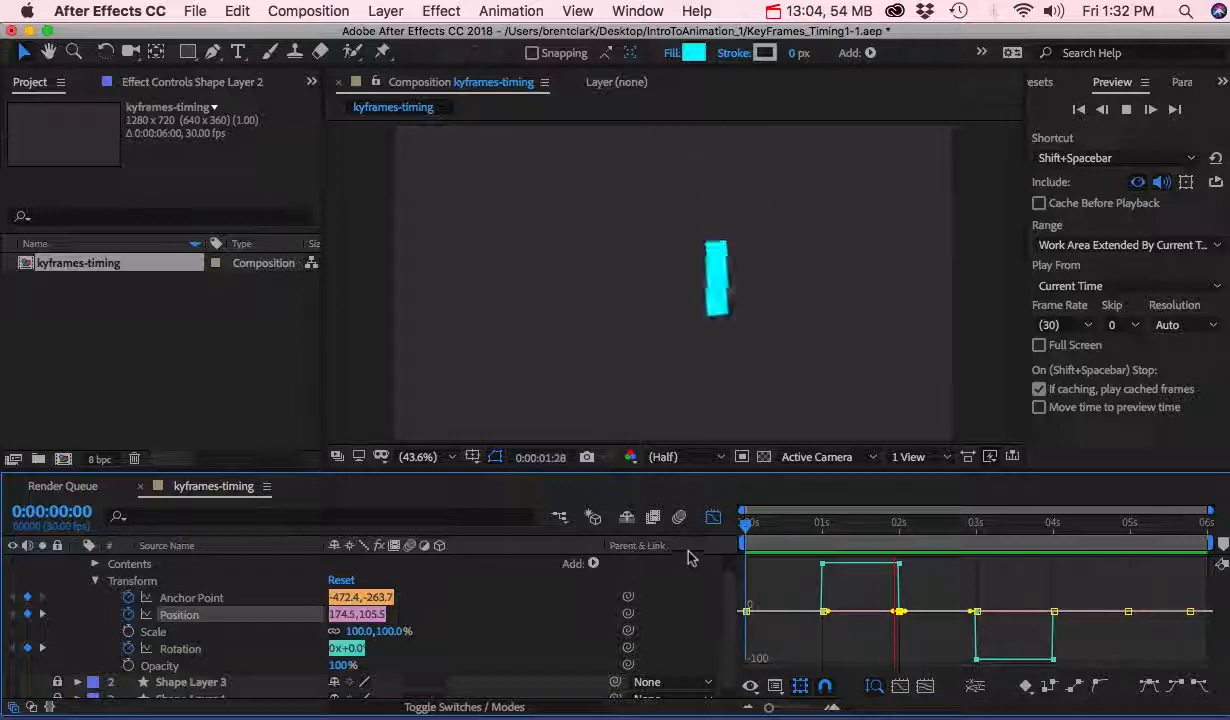
Convert all of Shape Layer 2's Rotation keyframes to Hold and preview the animation, with the playhead back at 0:00:00:00
{"action": "left_click", "coordinate": [357, 650]}
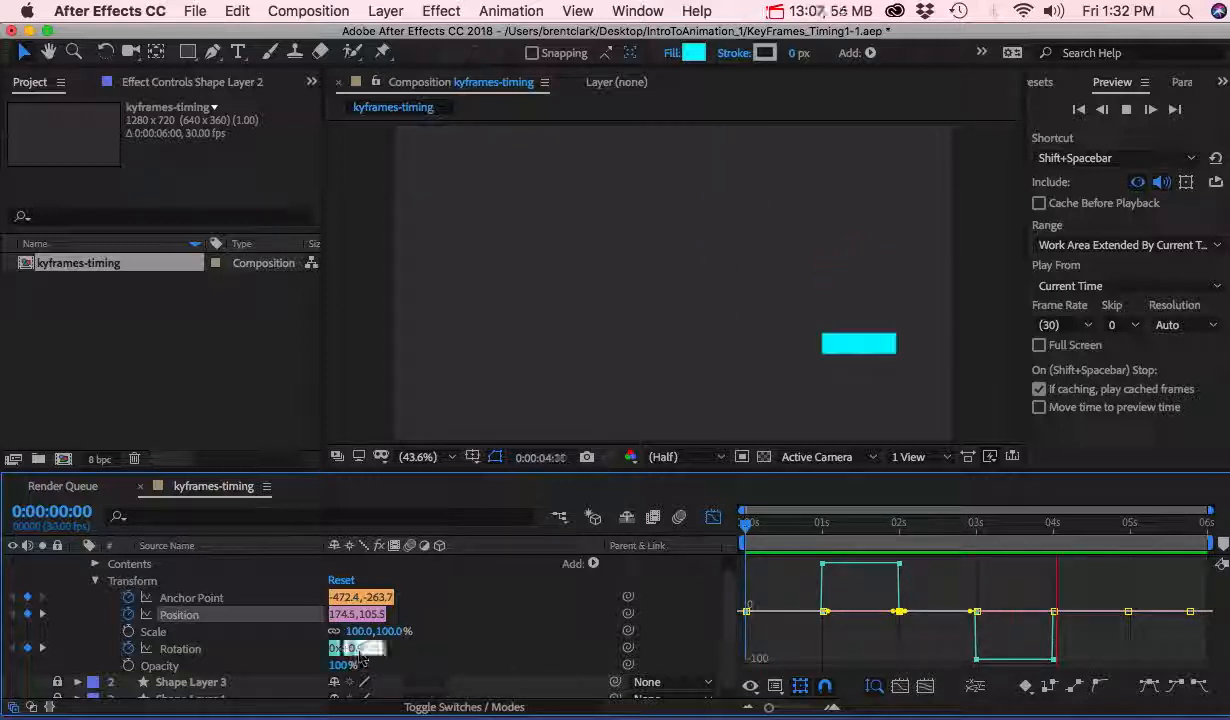
{"action": "left_click", "coordinate": [181, 650]}
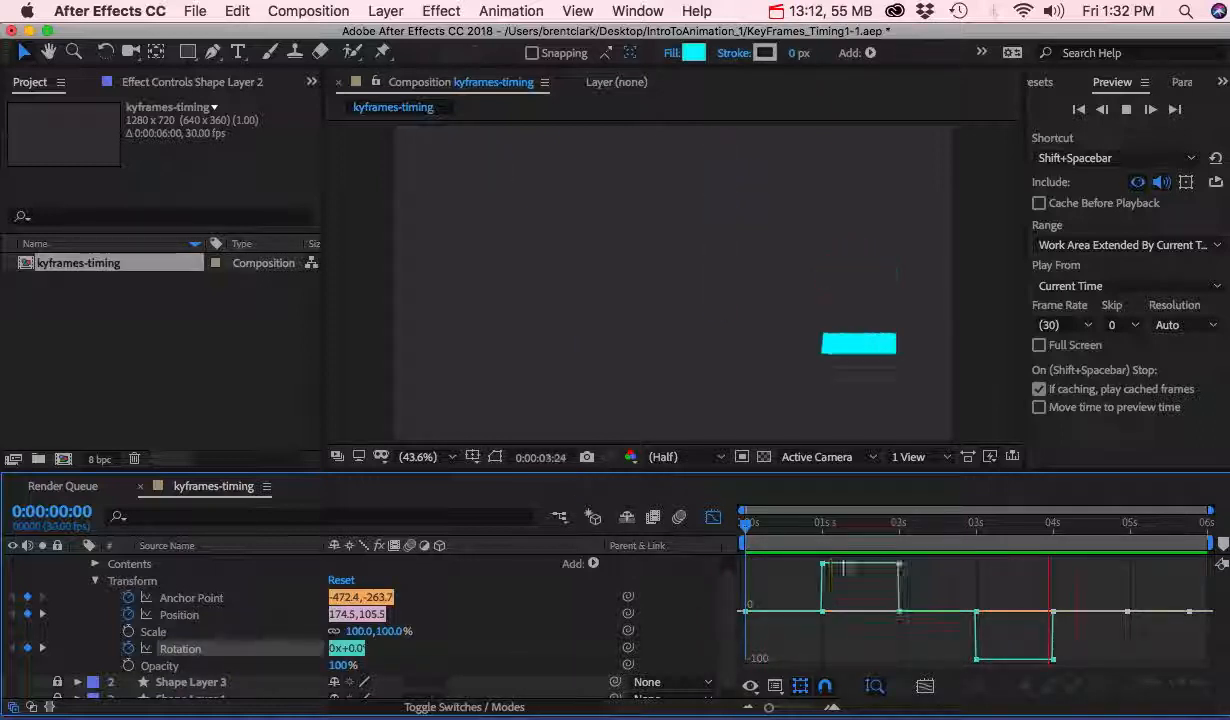
{"action": "key", "text": "space"}
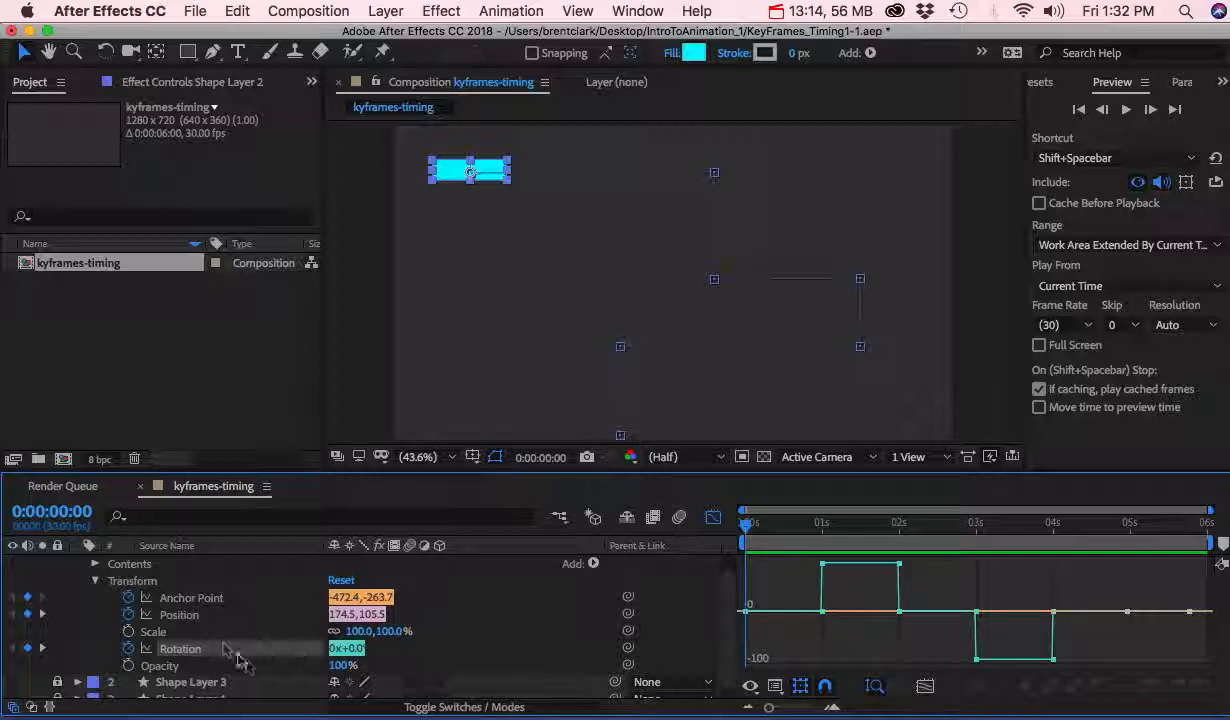
{"action": "left_click", "coordinate": [238, 652]}
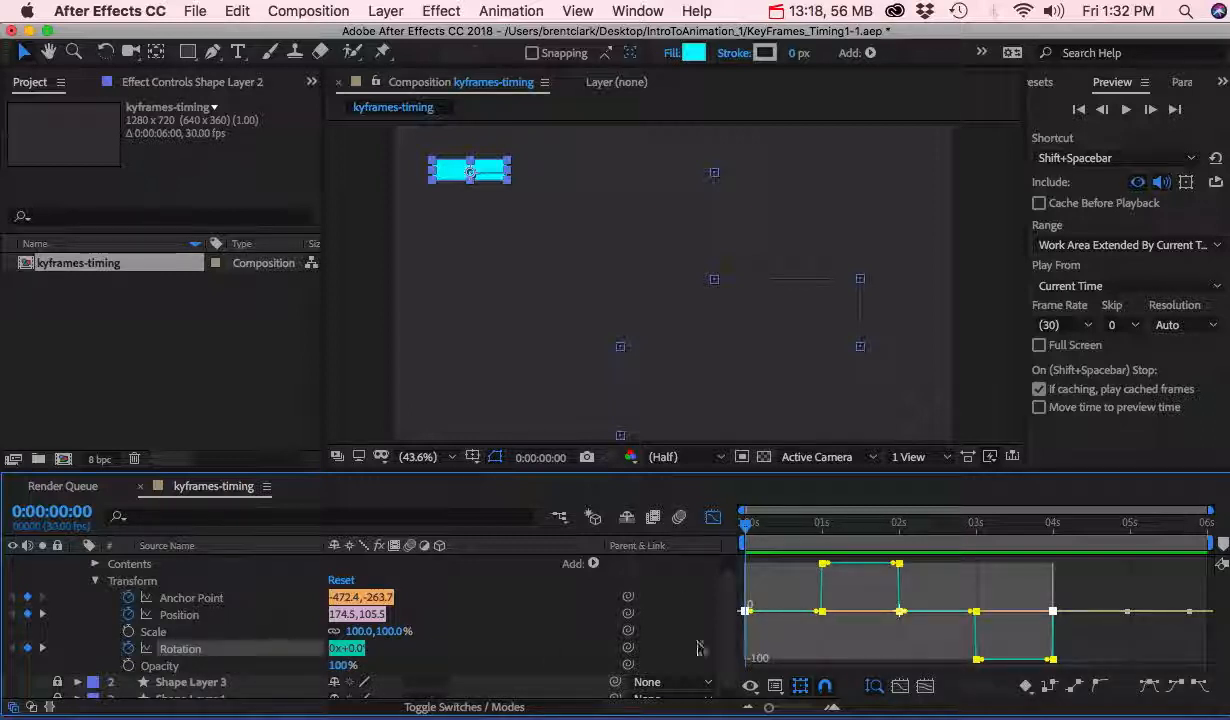
{"action": "left_click", "coordinate": [1050, 688]}
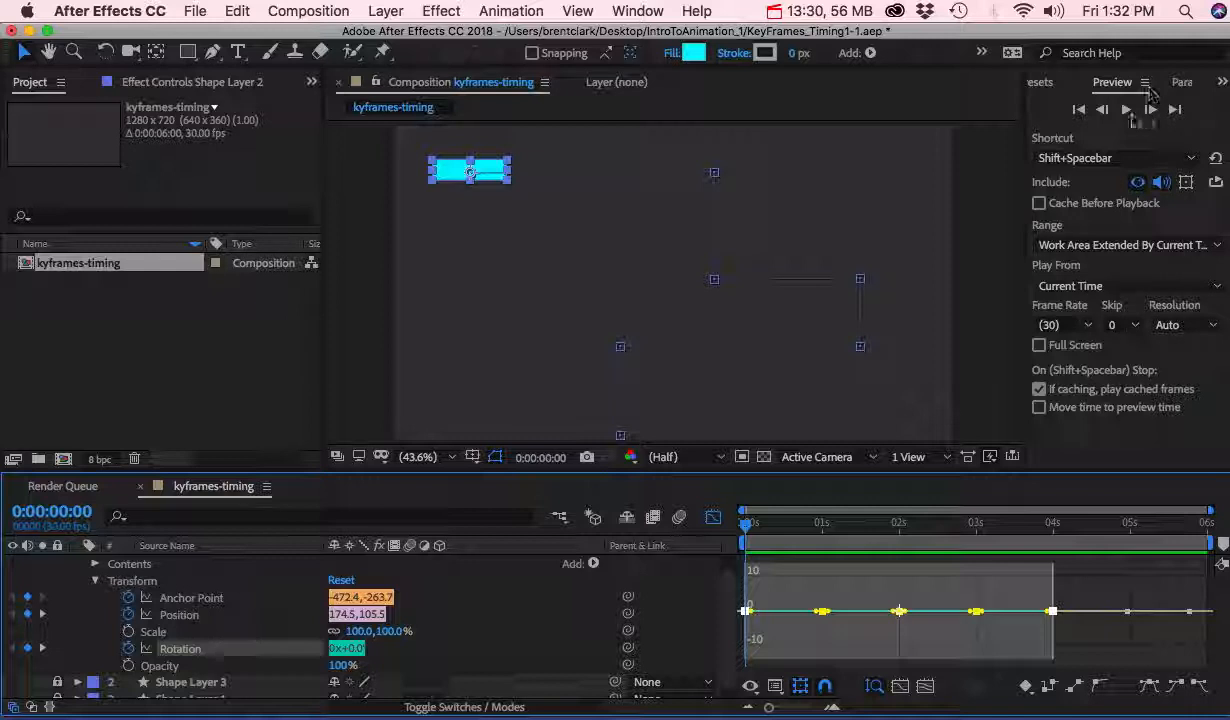
{"action": "left_click", "coordinate": [1126, 109]}
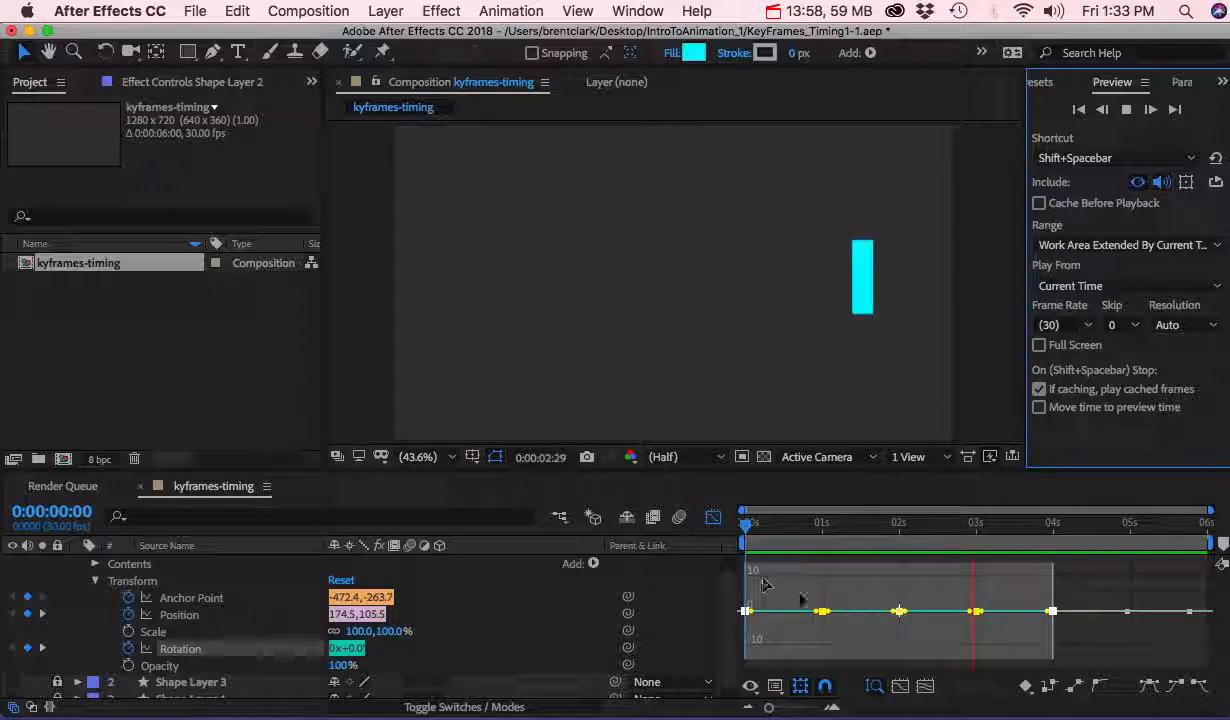
{"action": "left_click_drag", "start_coordinate": [838, 527], "coordinate": [727, 541]}
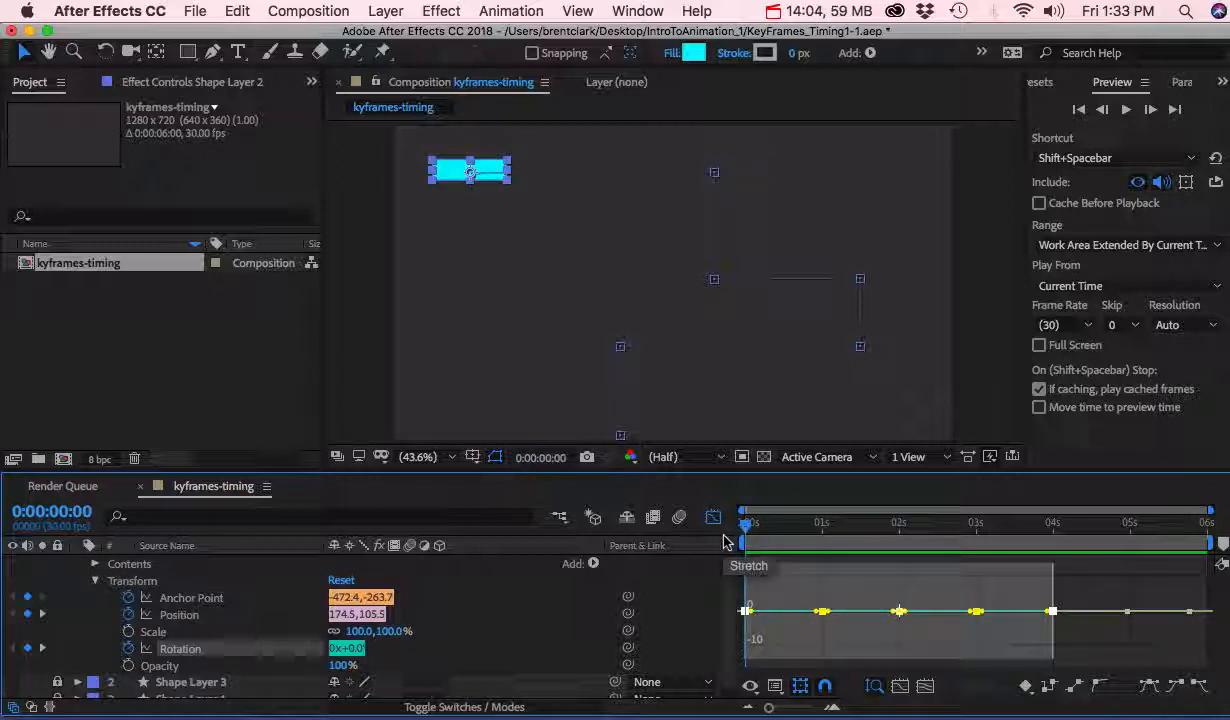